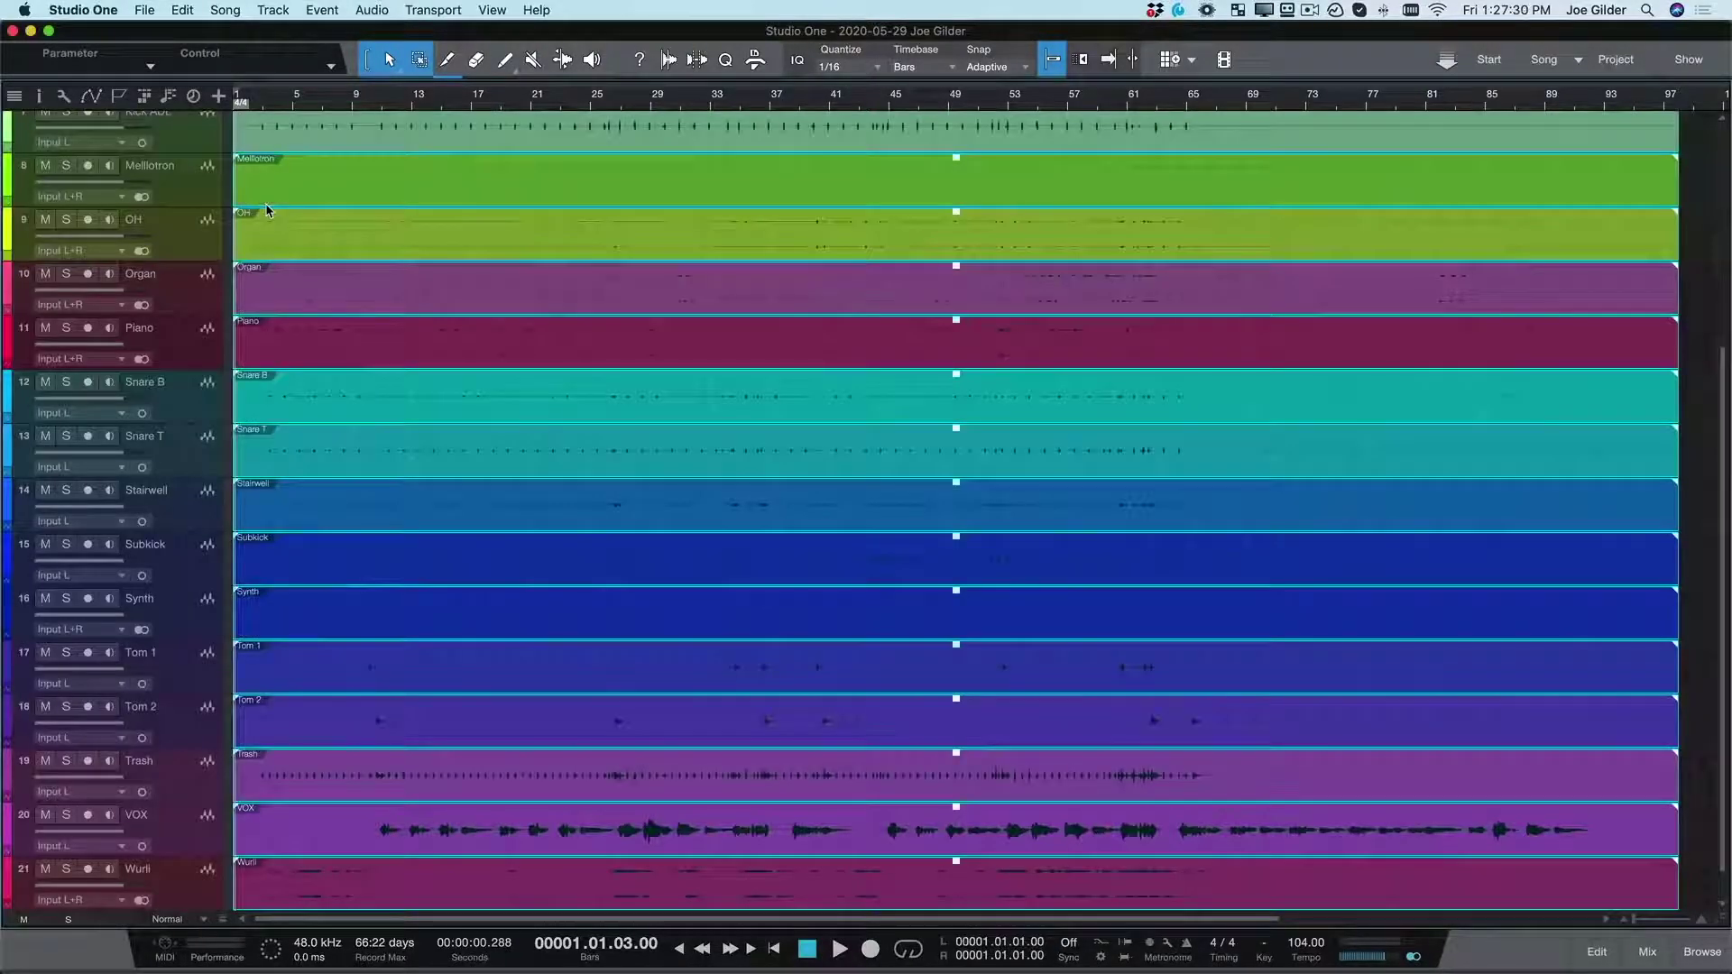
- Reduce all 21 track heights so the whole song fits vertically in the arrangement
key("z")
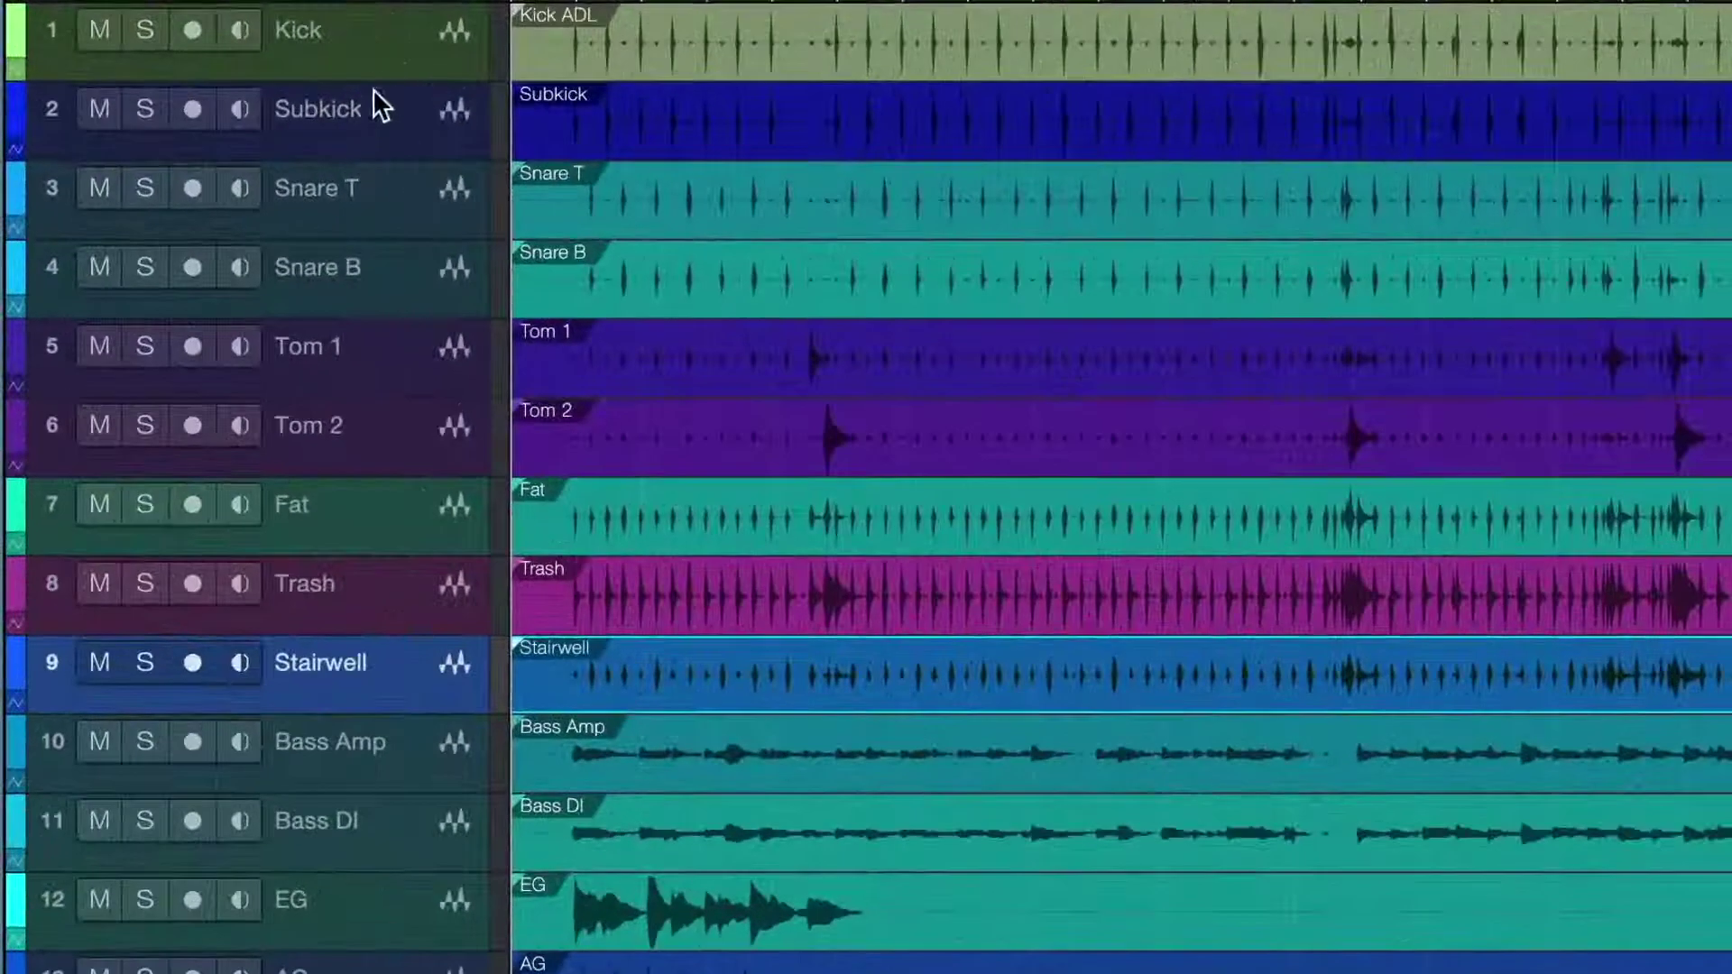
- Pack the selected Kick through Stairwell tracks into a new folder track
left_click(175, 128, "shift")
right_click(382, 42)
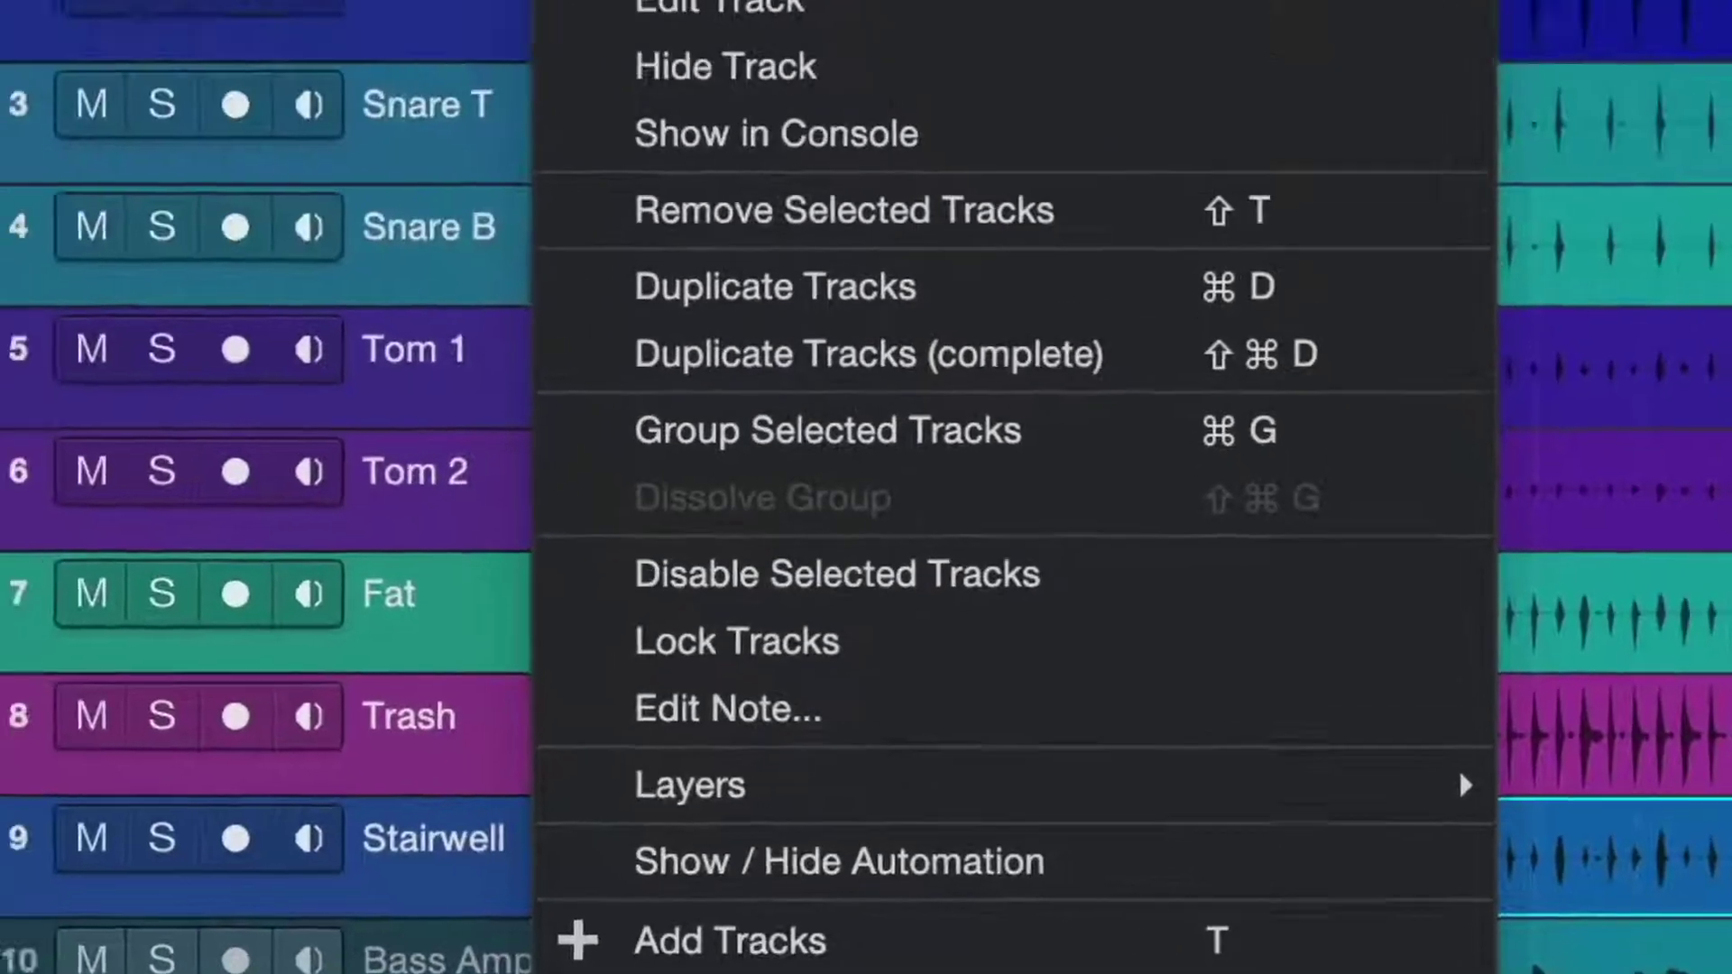
left_click(893, 865)
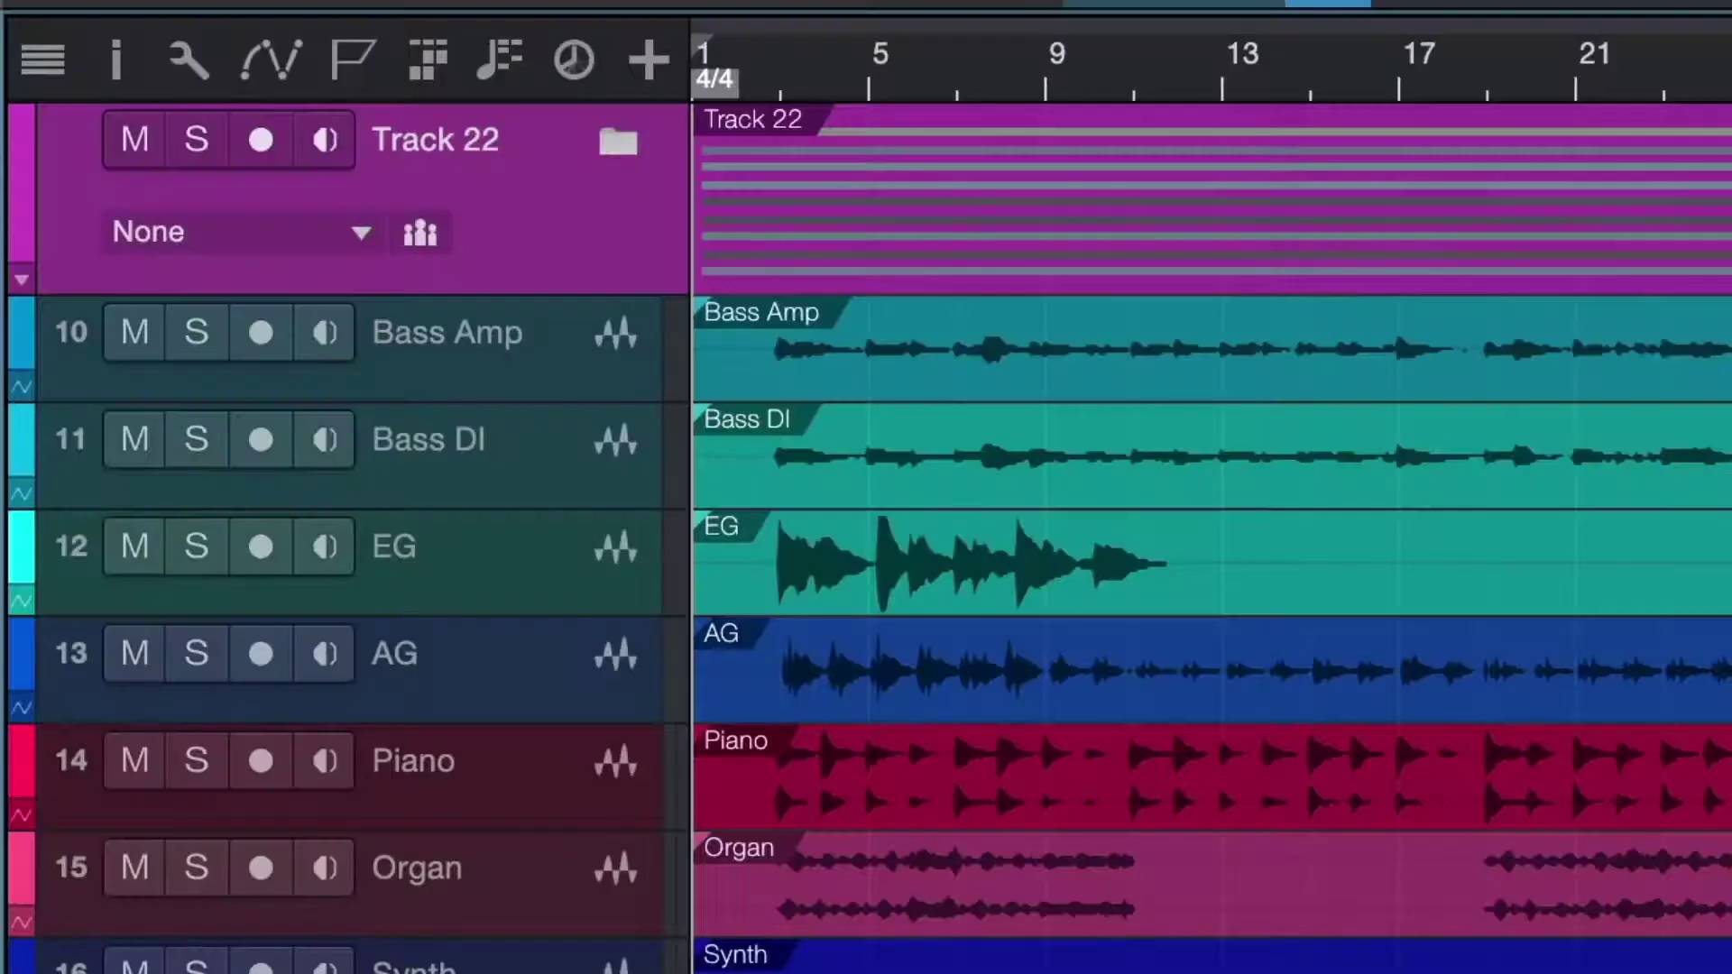
- Name the folder DRUMS, expand it, and colour its tracks blue
double_click(422, 142)
type("DRUMS")
key("Return")
left_click(618, 141)
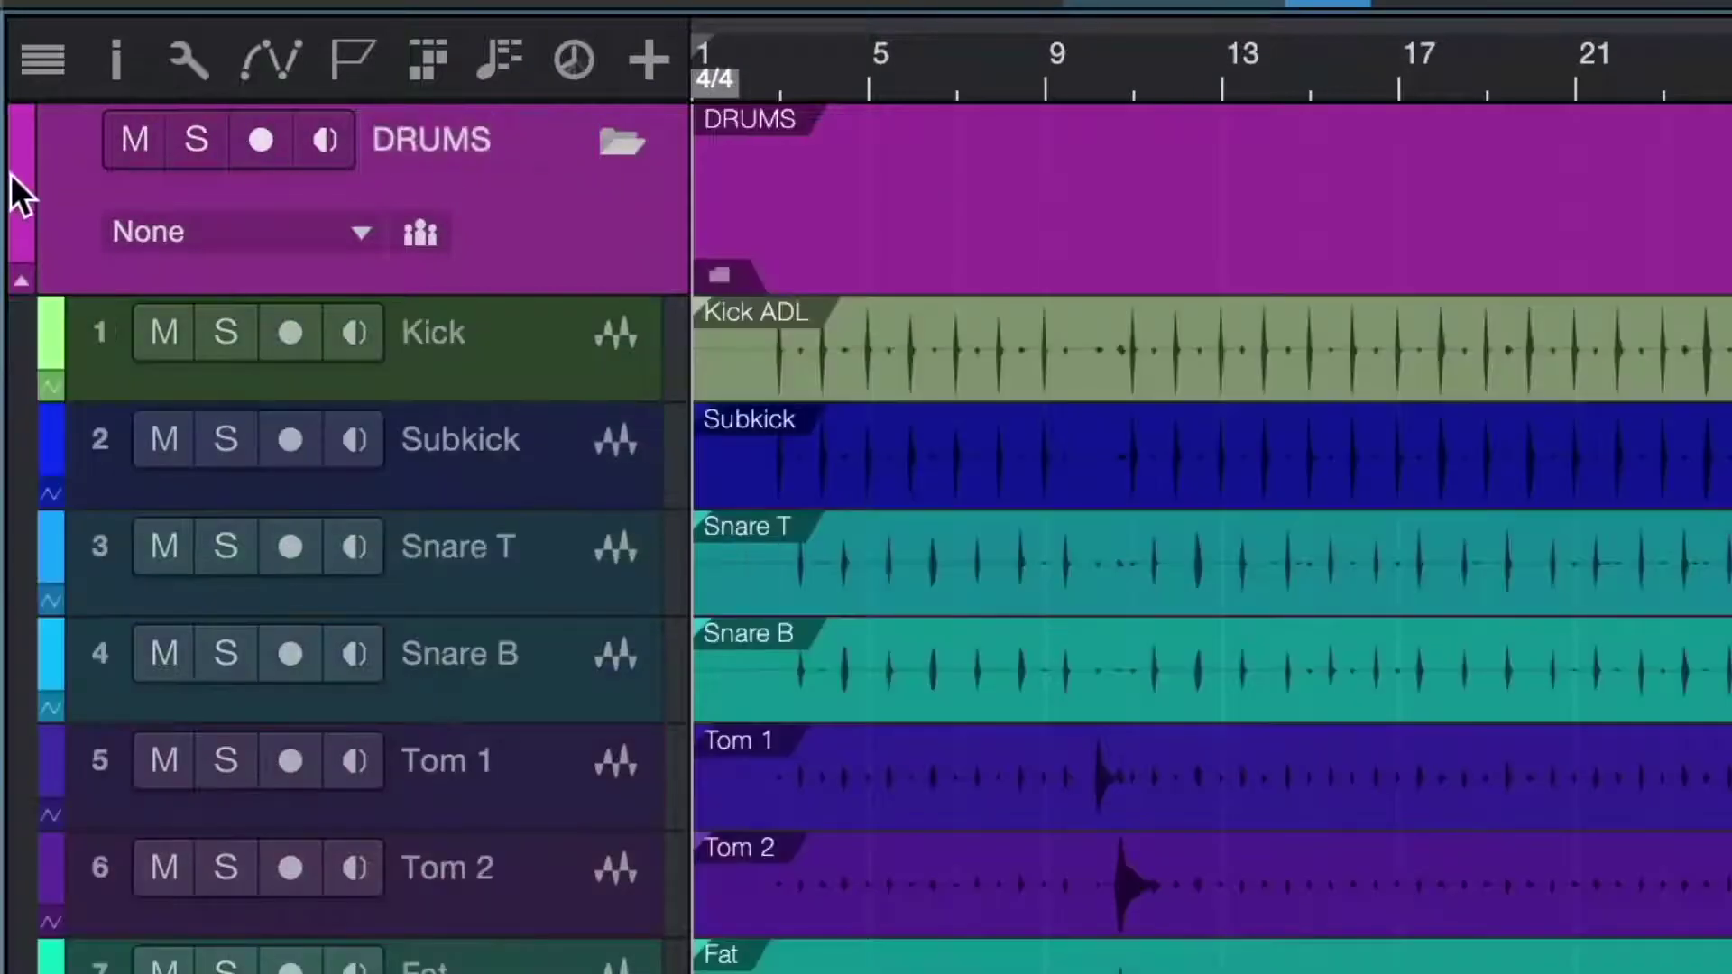
left_click(20, 194)
left_click(54, 216)
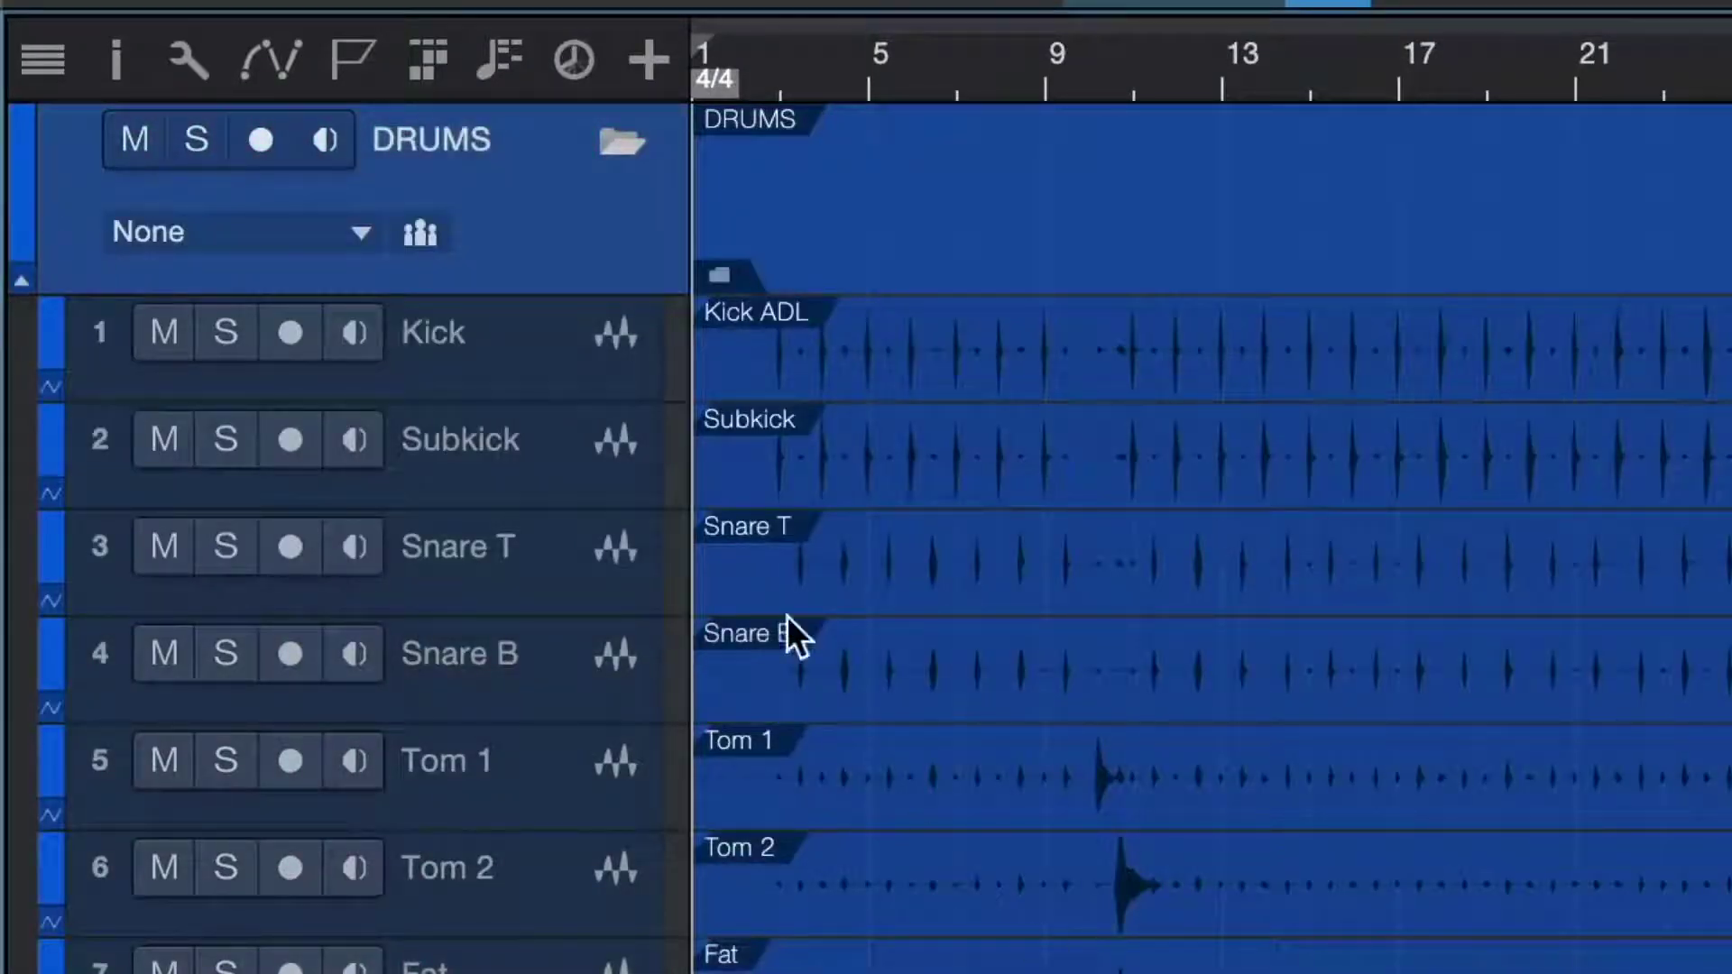
- Add a DRUMS bus channel for the folder and lower its volume in the mixer
left_click(253, 229)
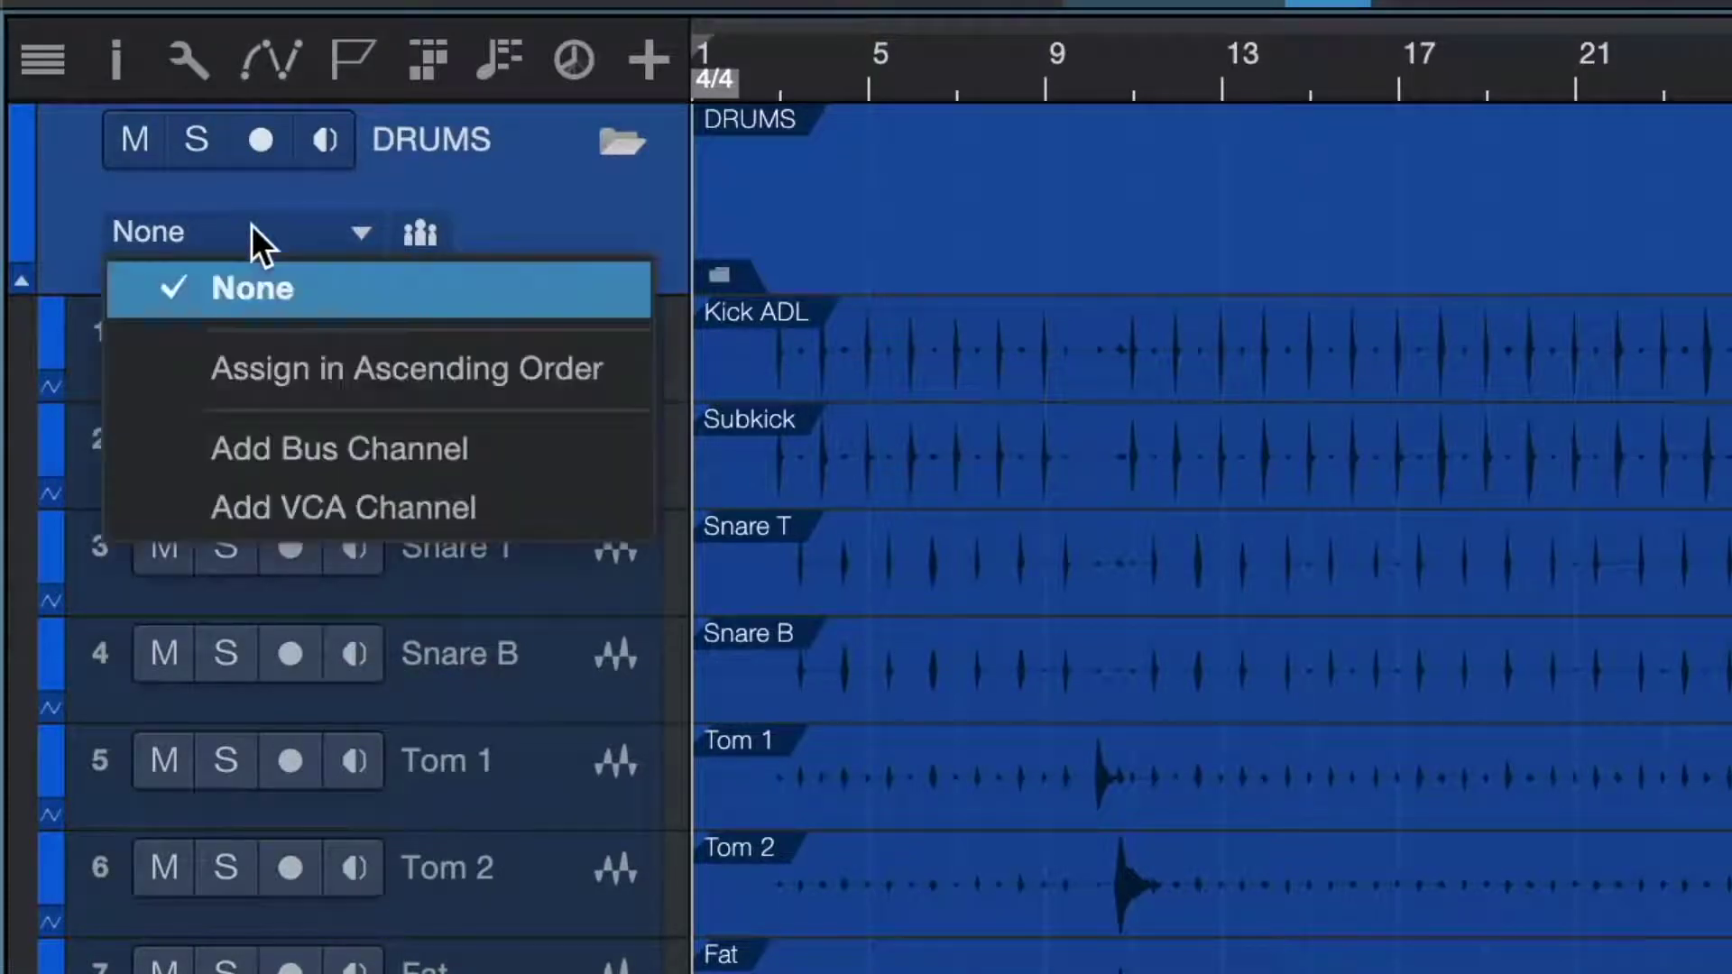
left_click(382, 446)
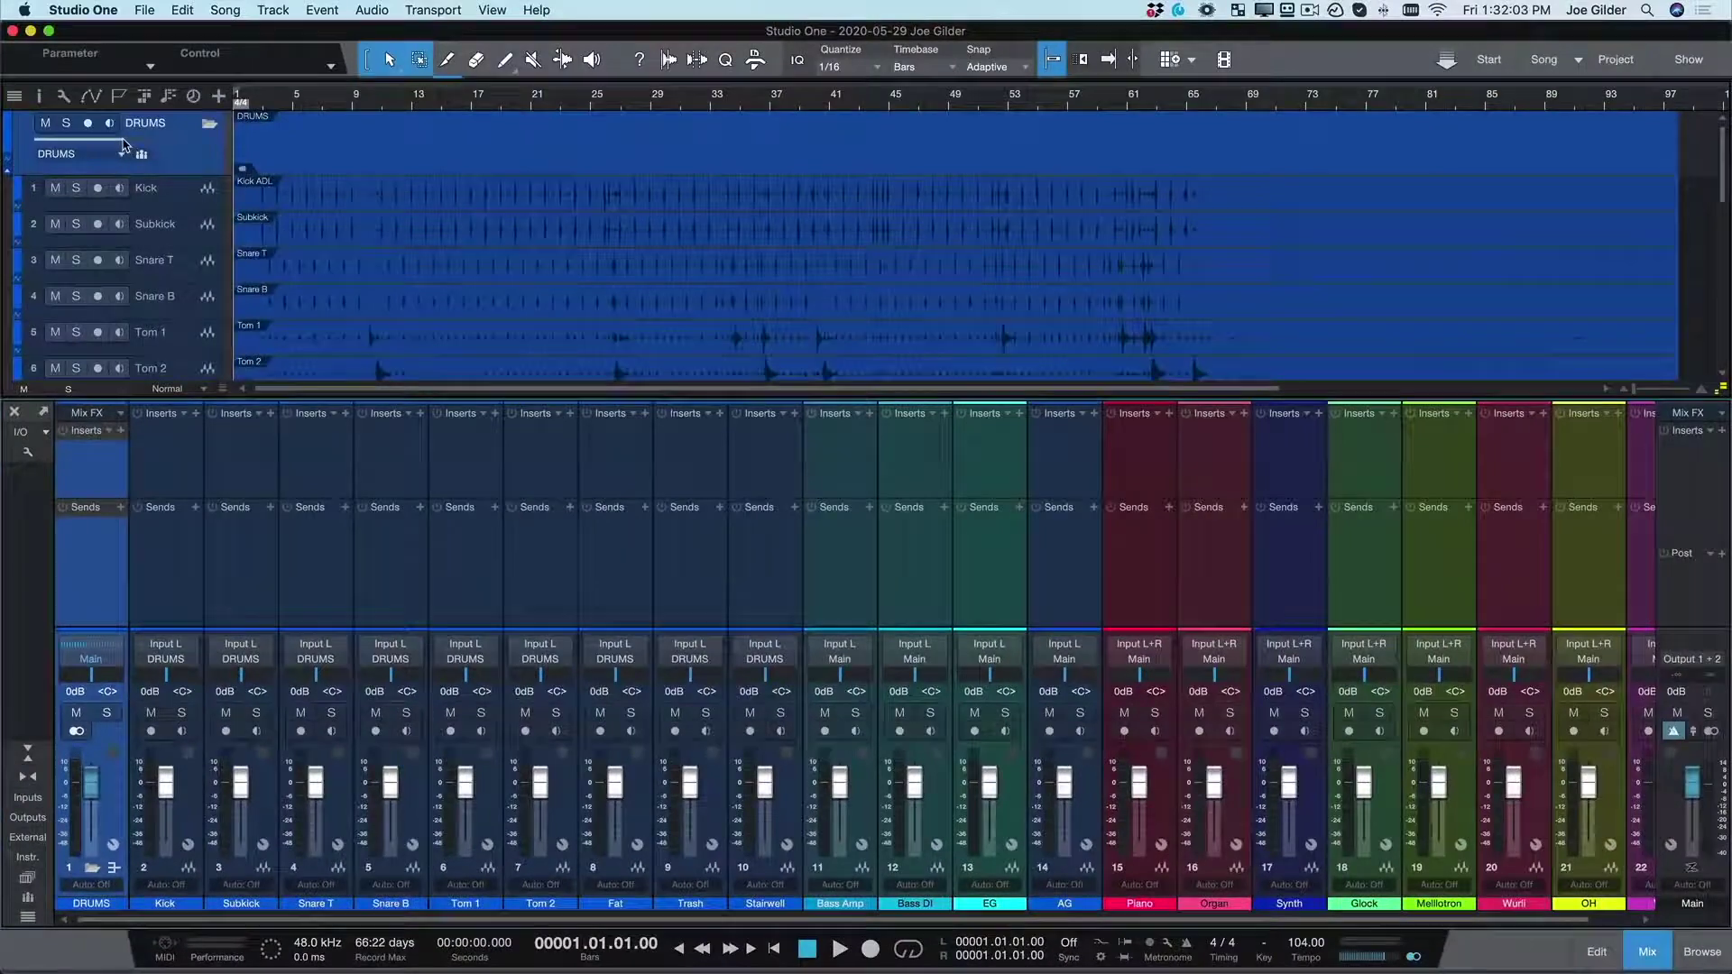
mouse_move(124, 144)
left_mouse_down()
mouse_move(74, 144)
mouse_move(126, 146)
left_mouse_up()
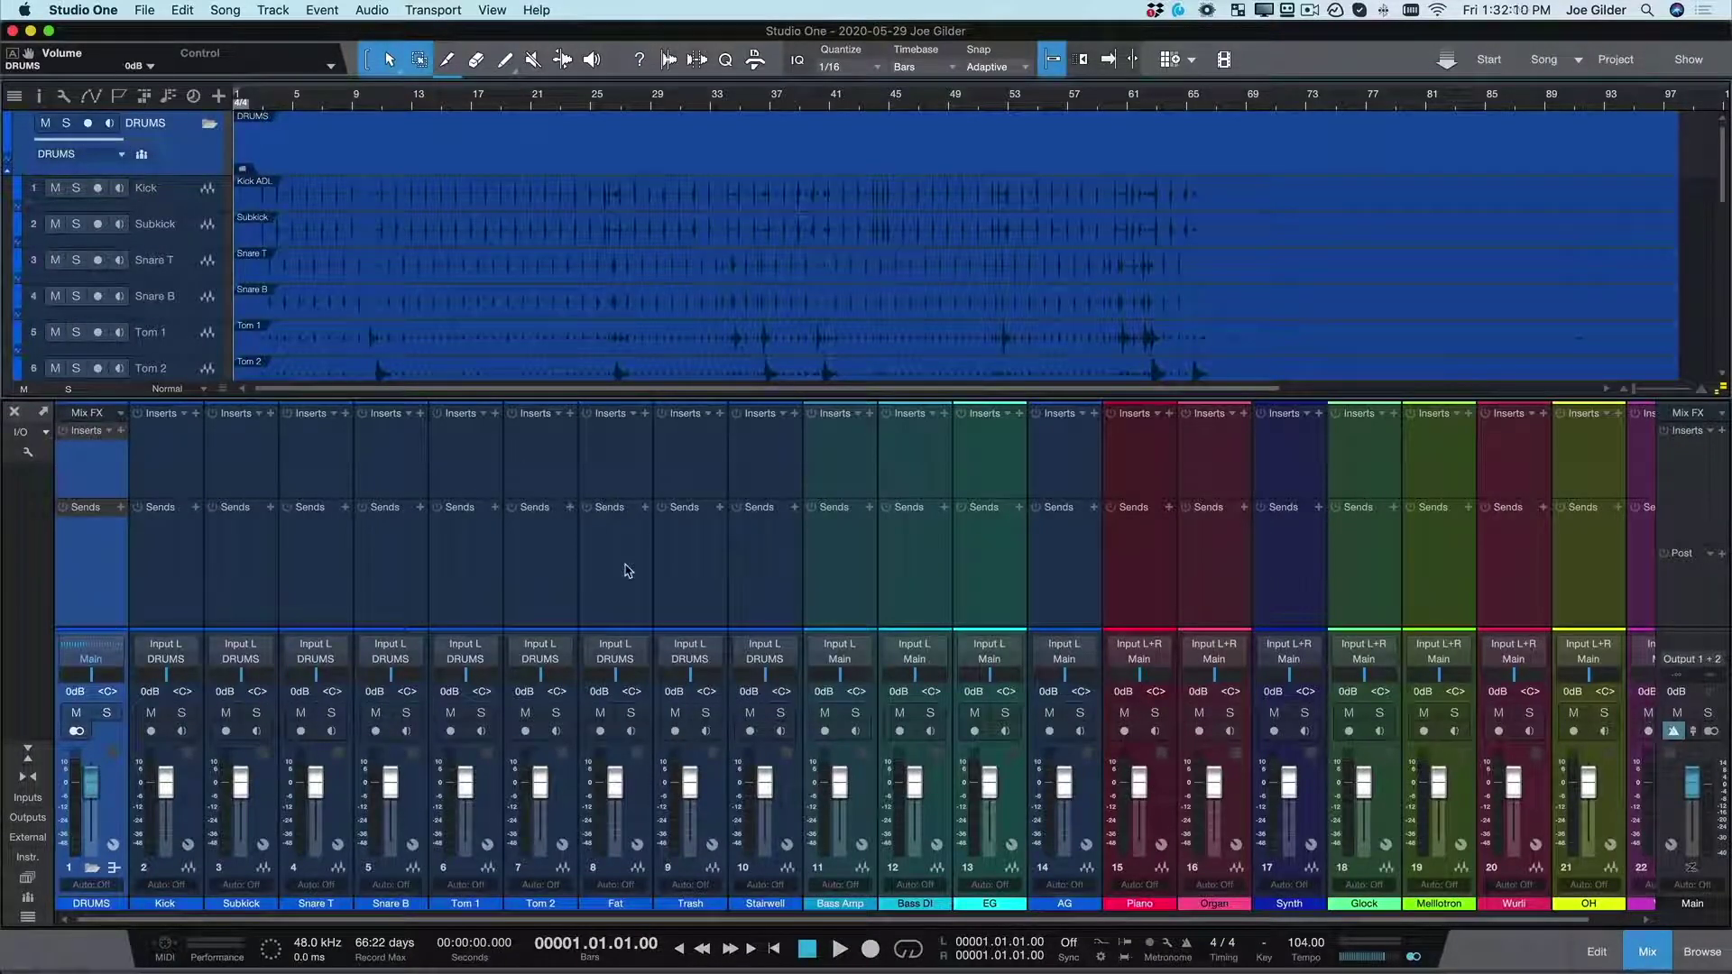
- Move the OH track up into the DRUMS folder with the mixer temporarily hidden
key("F3")
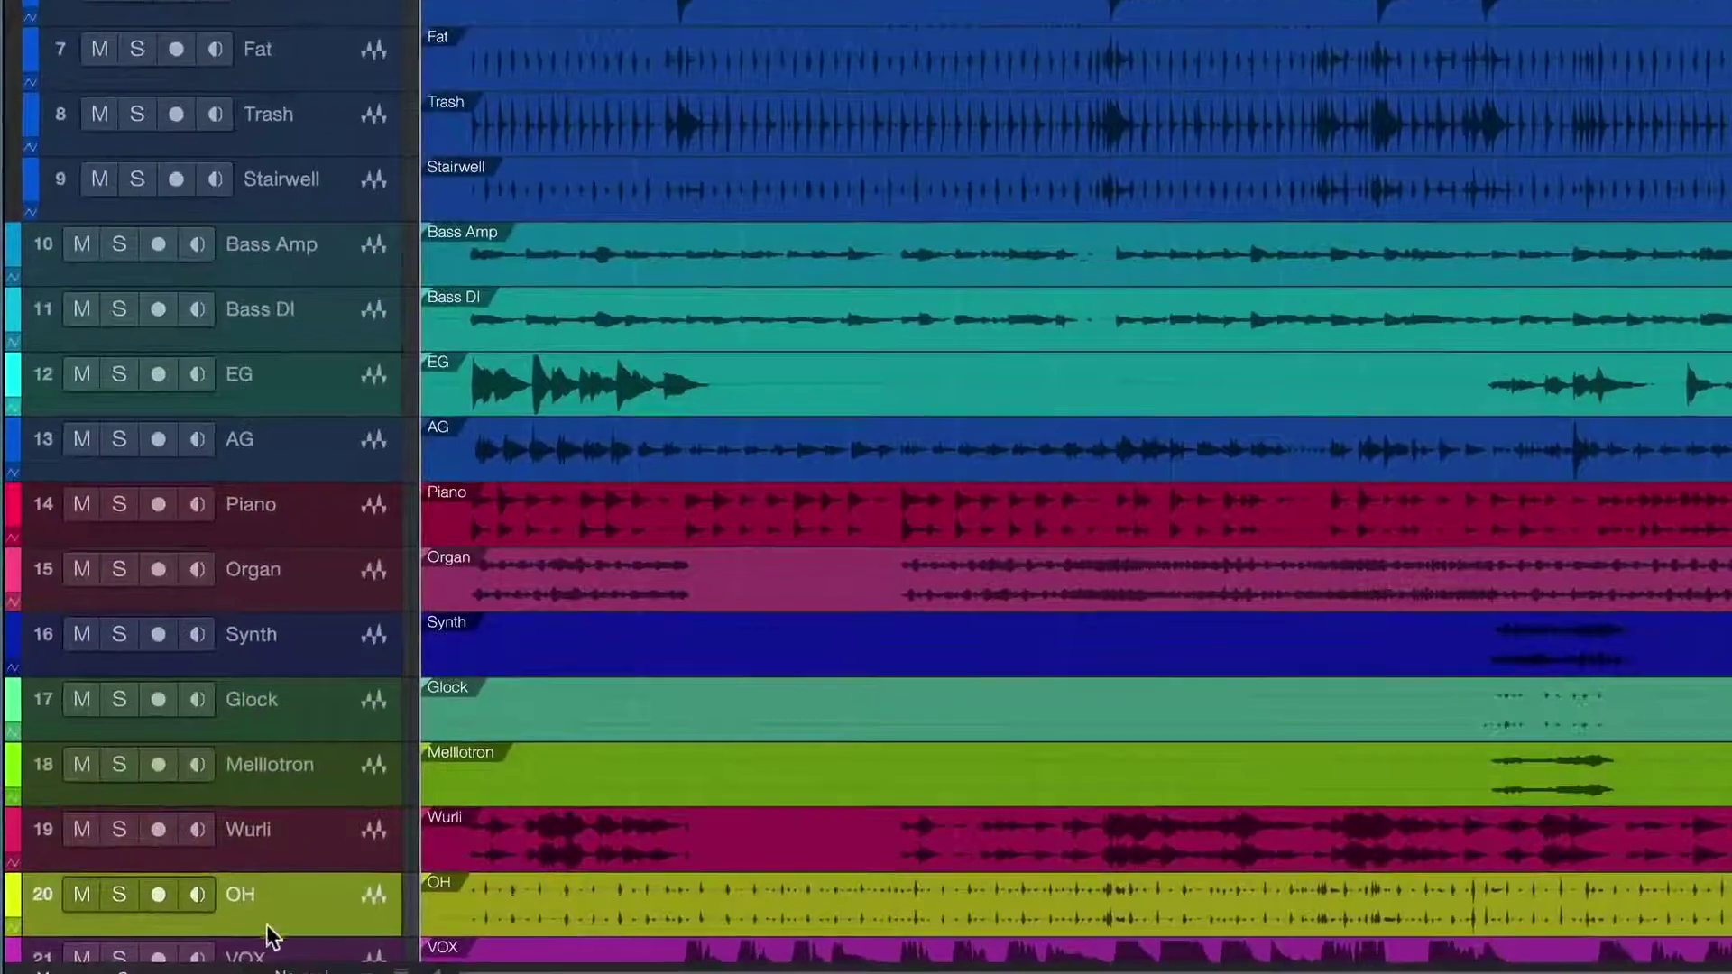
left_click_drag(330, 906, 331, 38)
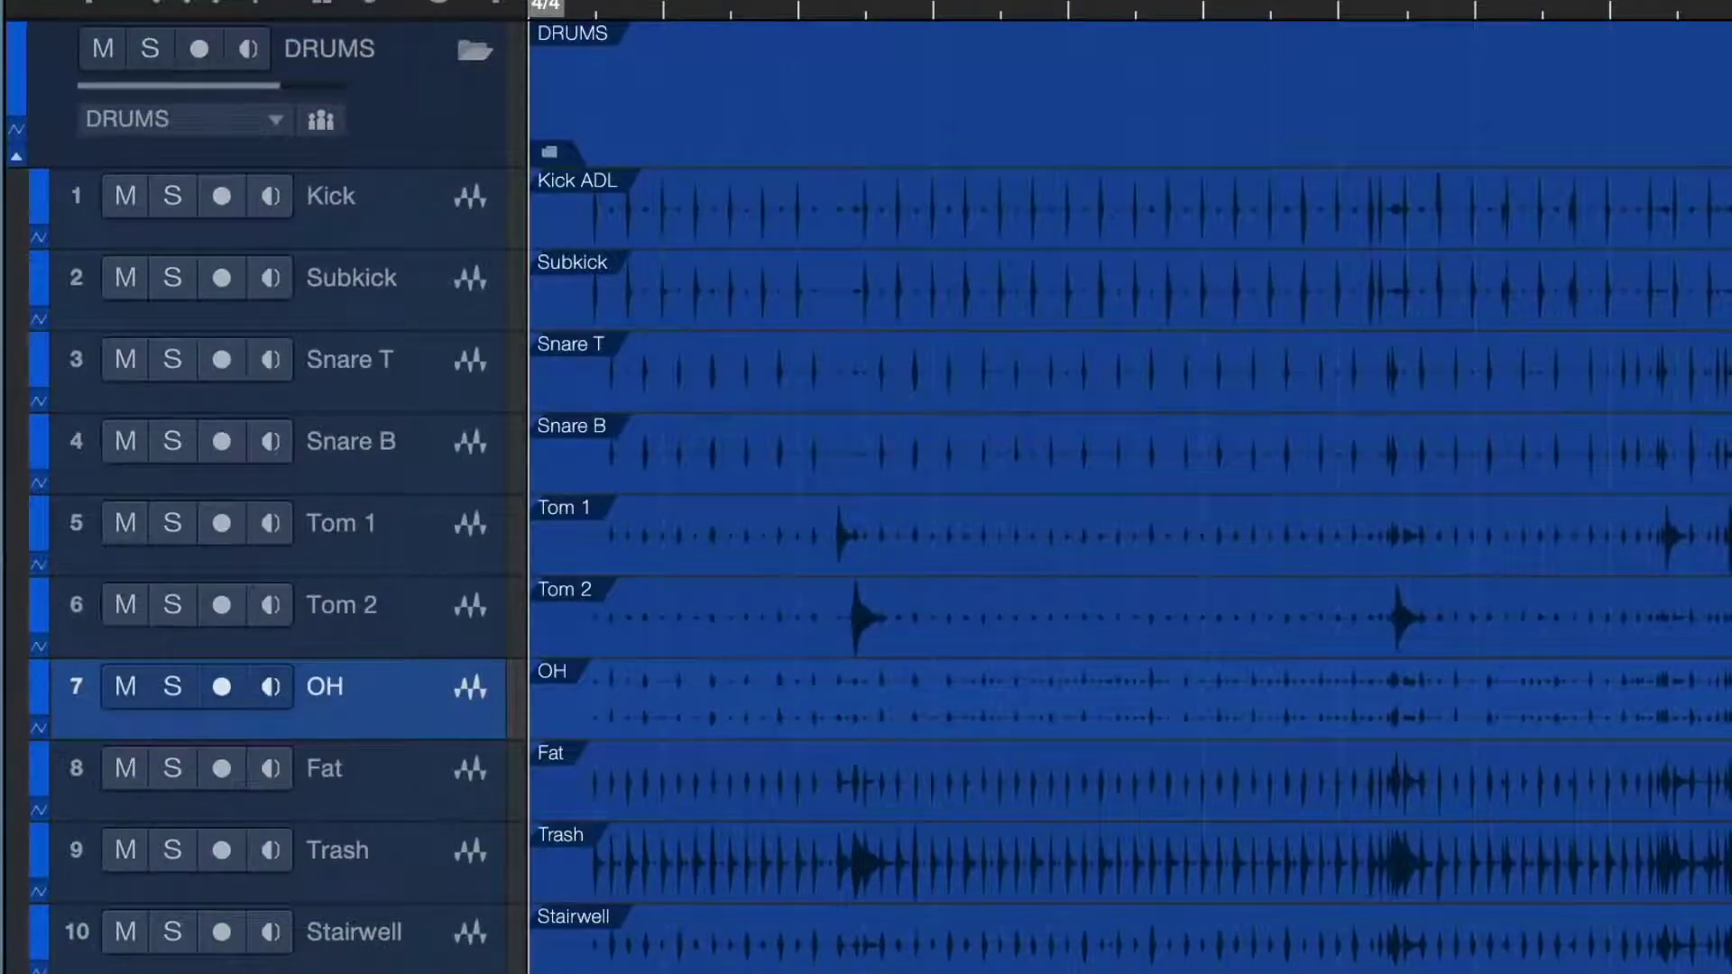
key("F3")
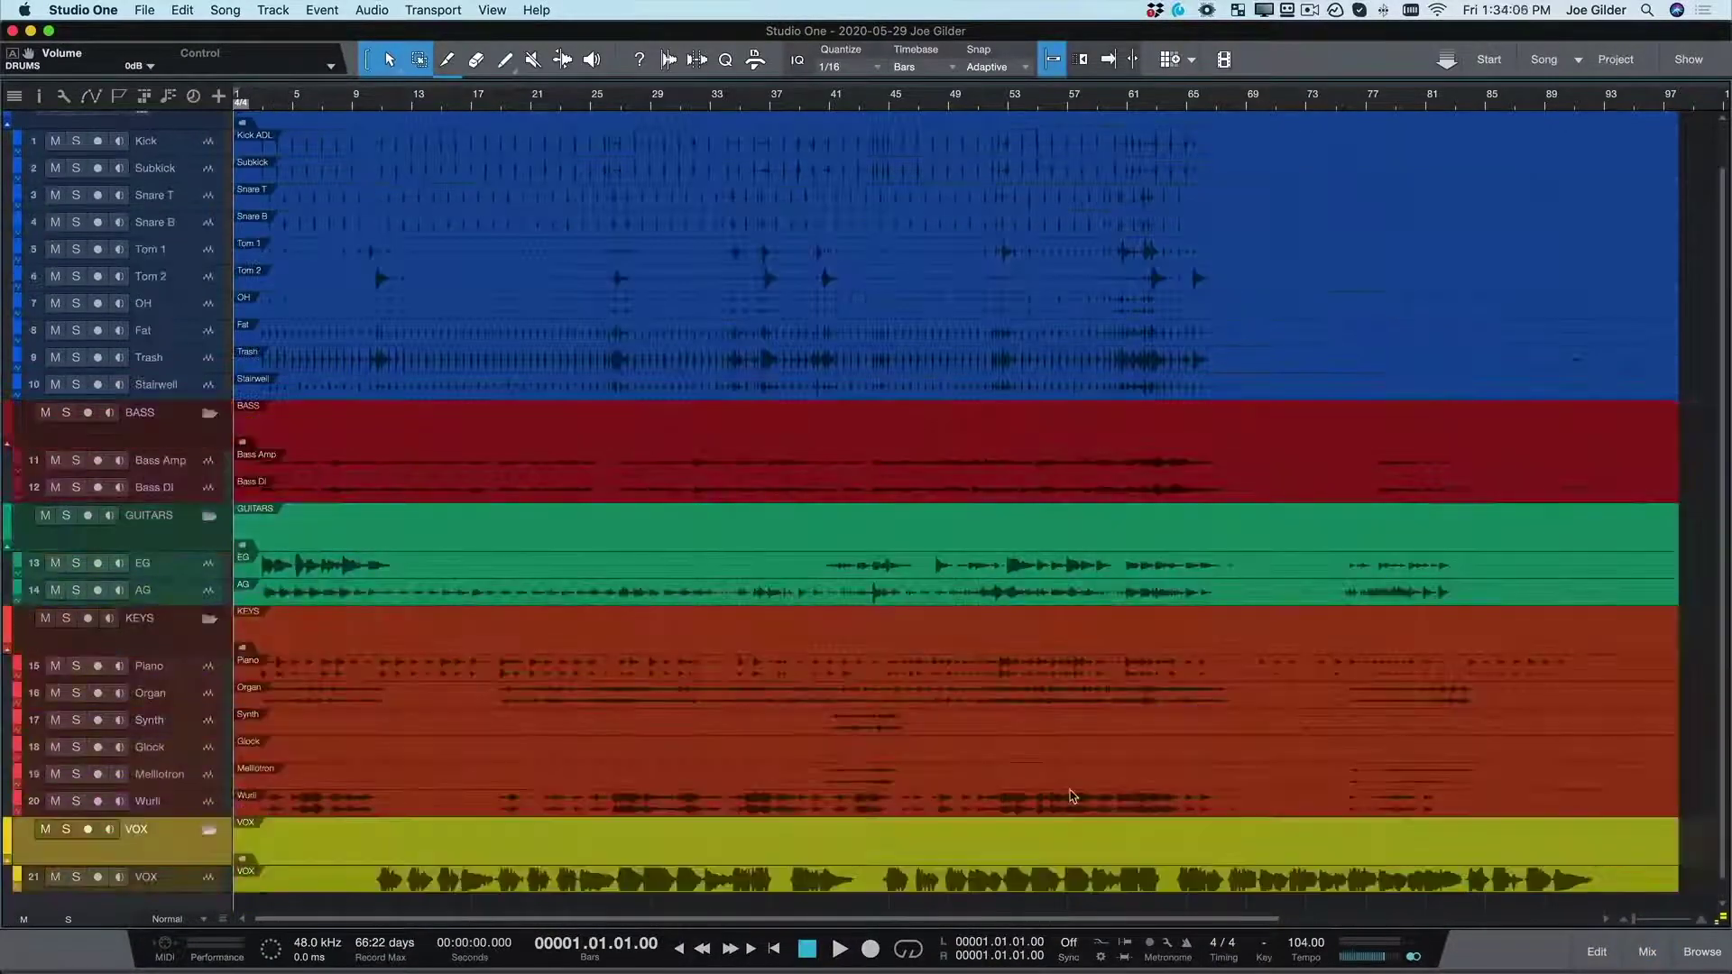
- Collapse the DRUMS, BASS, GUITARS, KEYS and VOX folders, then re-expand DRUMS
left_click(206, 127)
key("F3")
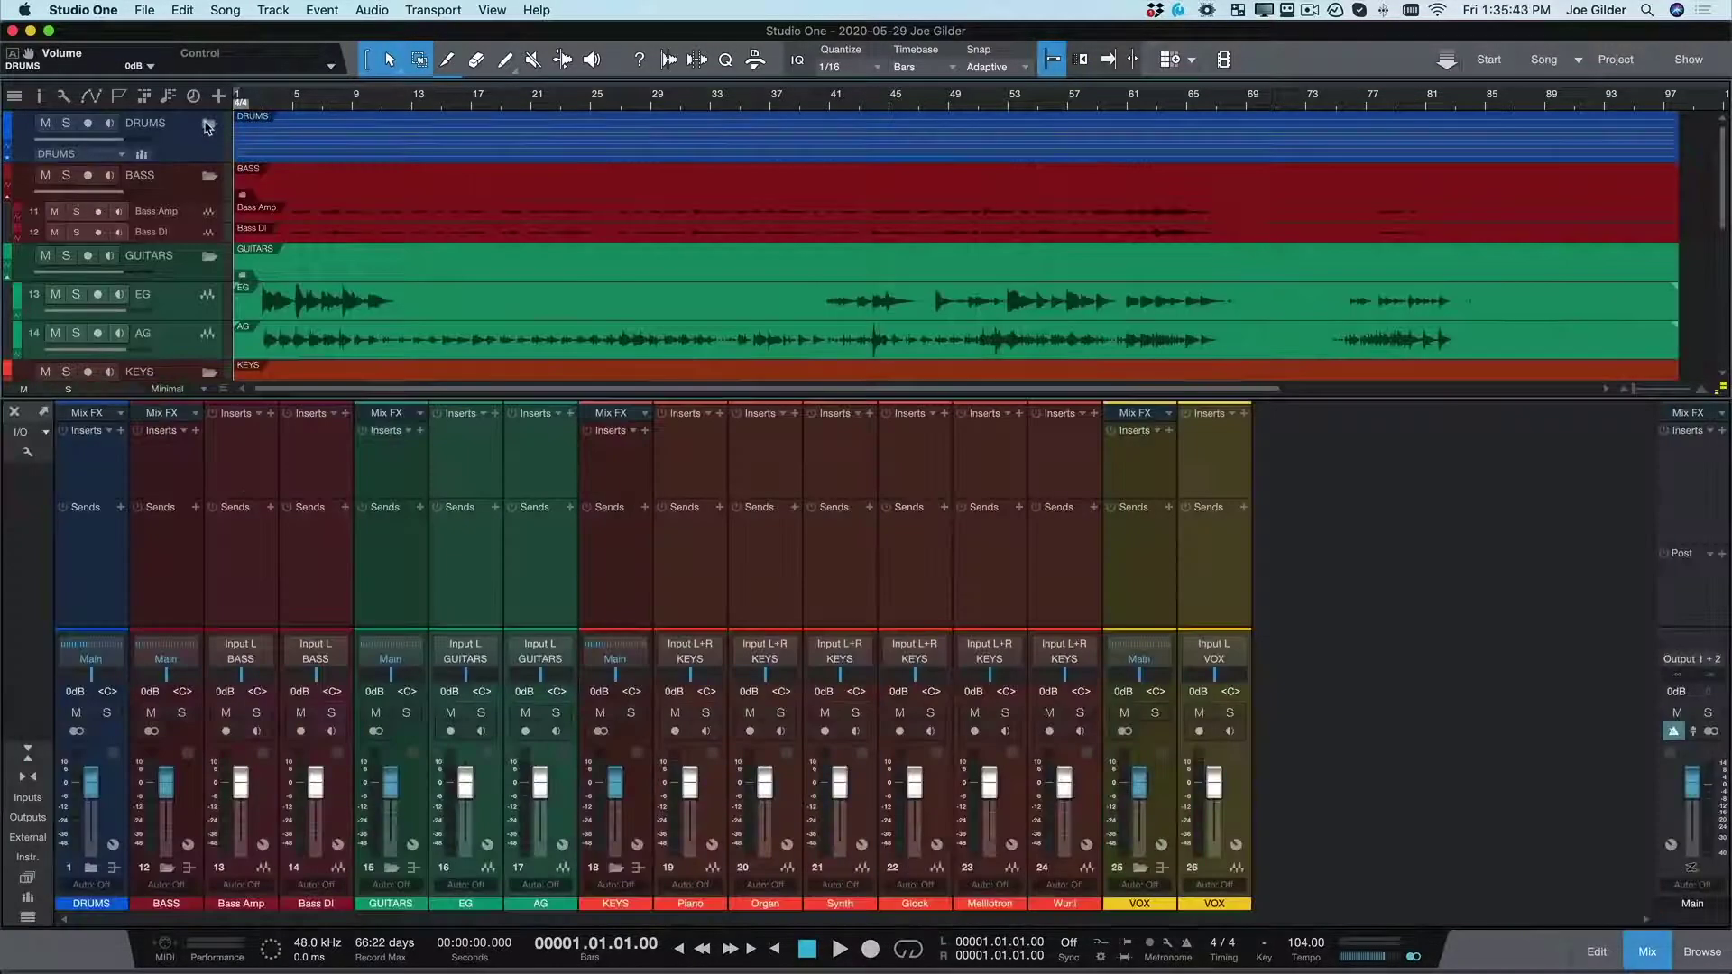
left_click(208, 178)
left_click(209, 216)
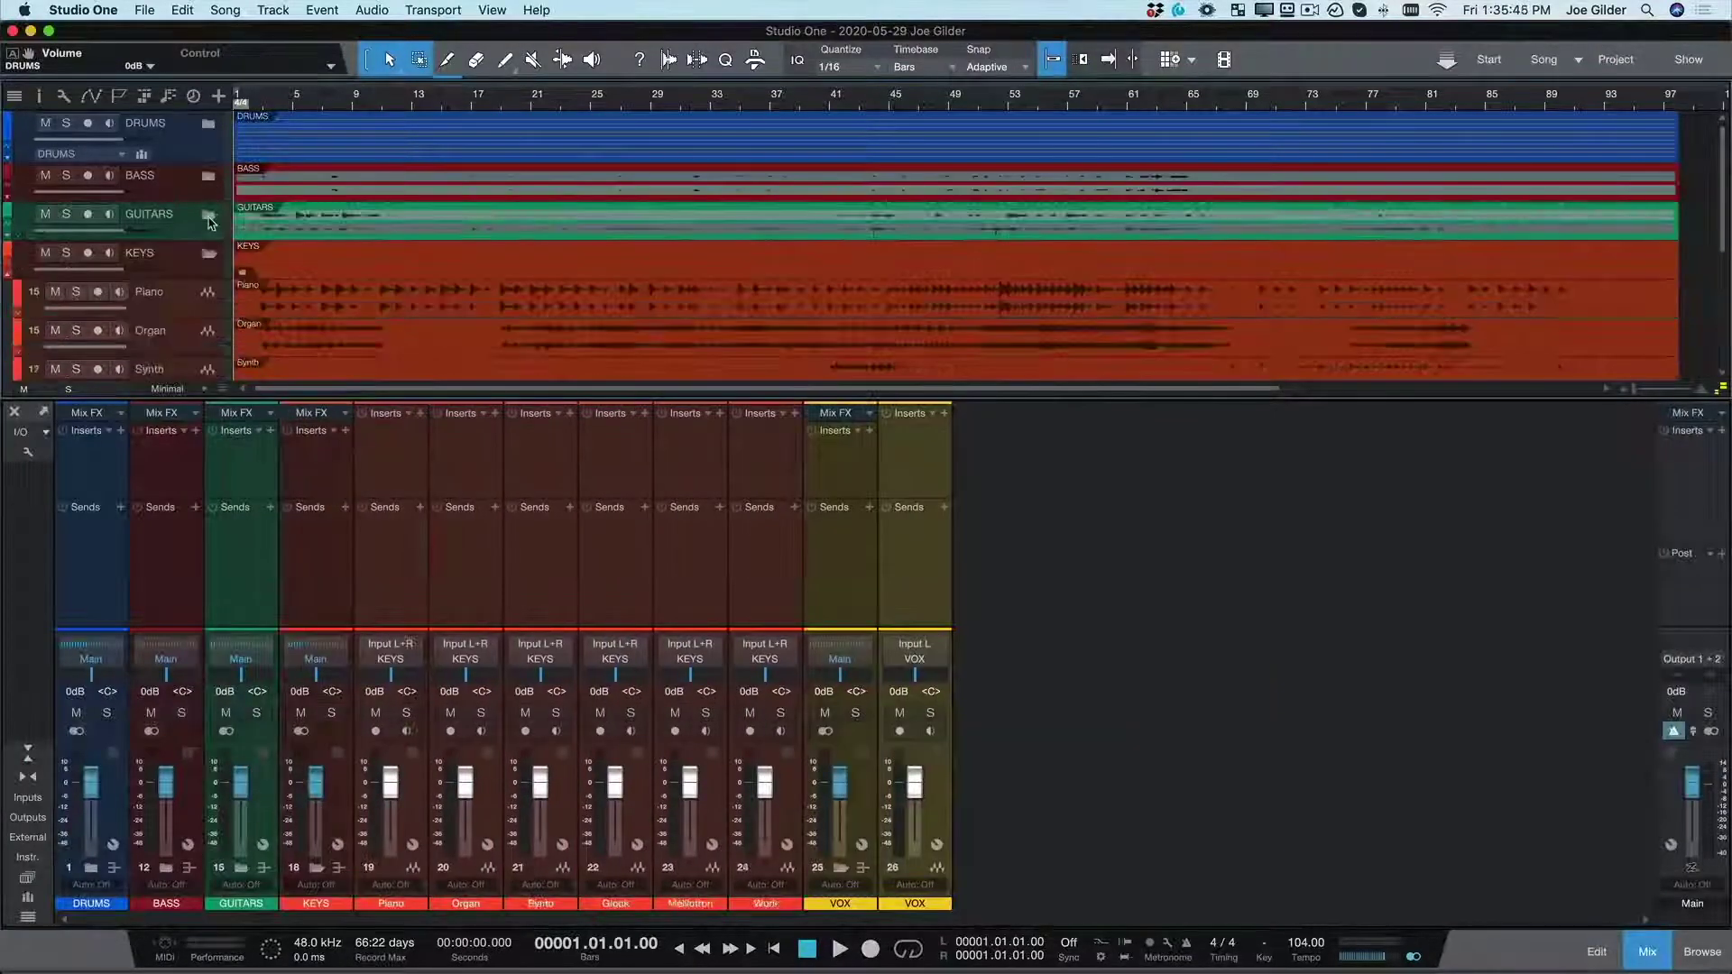
left_click(210, 256)
left_click(209, 293)
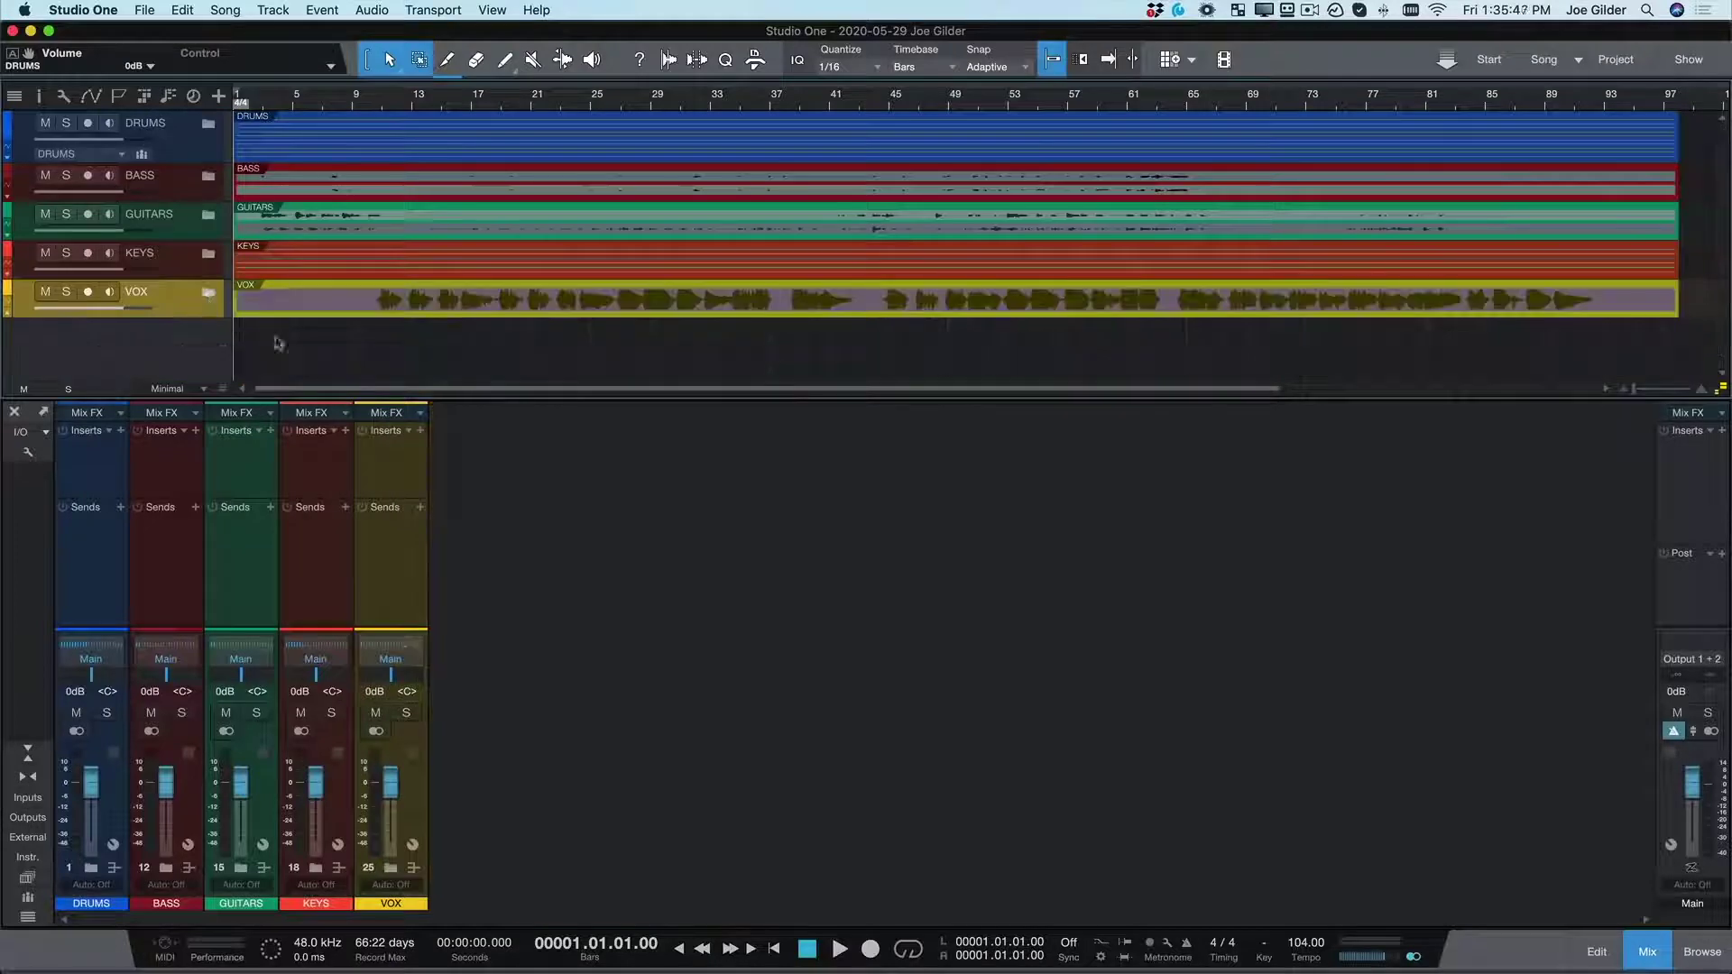
left_click(208, 125)
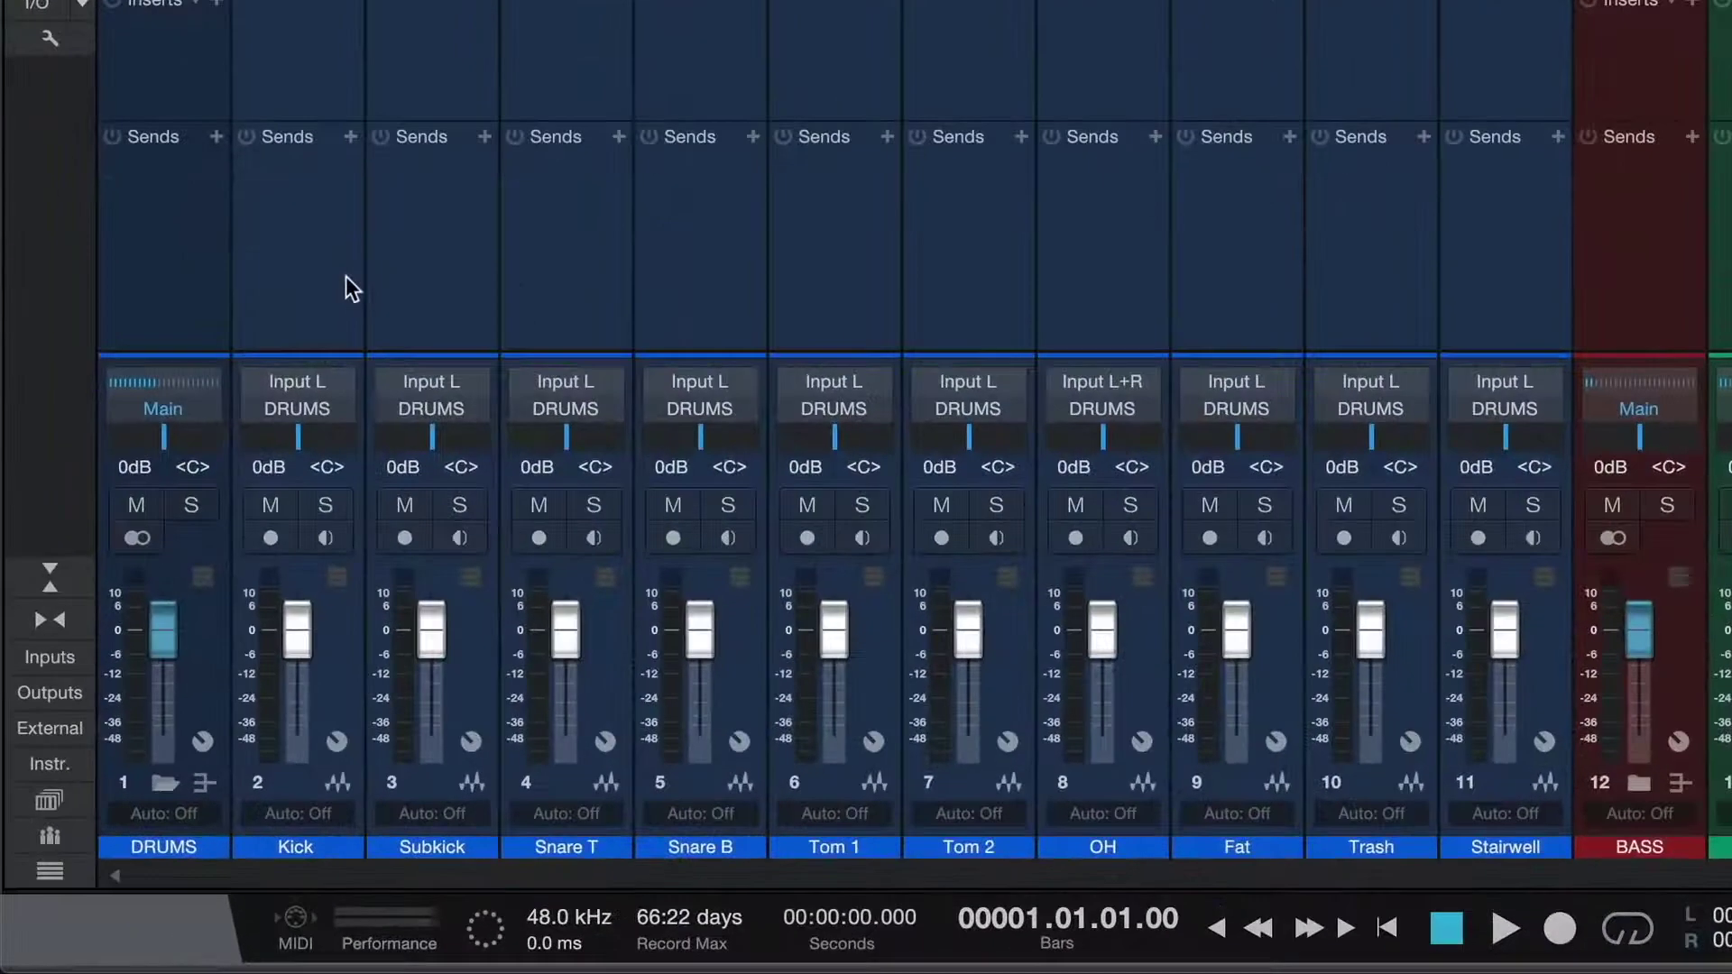
- Select Kick, Snare T, Snare B and Tom 2 and test the S, M, R shortcuts
left_click(191, 588)
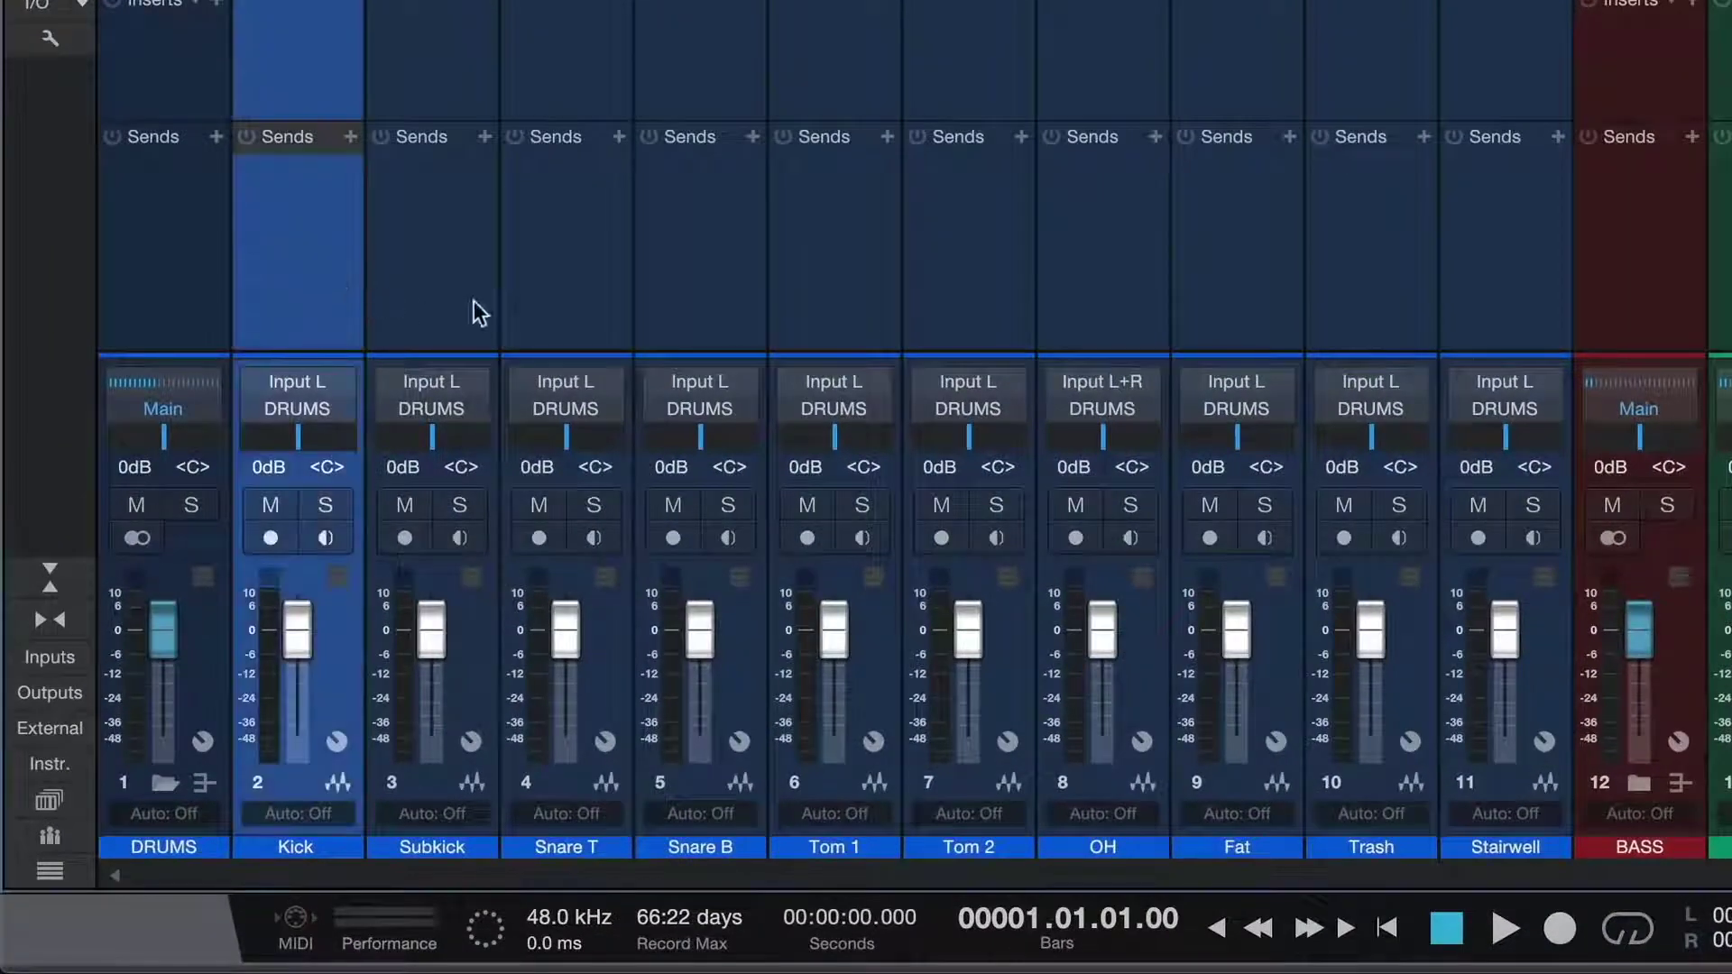
left_click(570, 296, "ctrl")
left_click(707, 301, "ctrl")
left_click(969, 303, "ctrl")
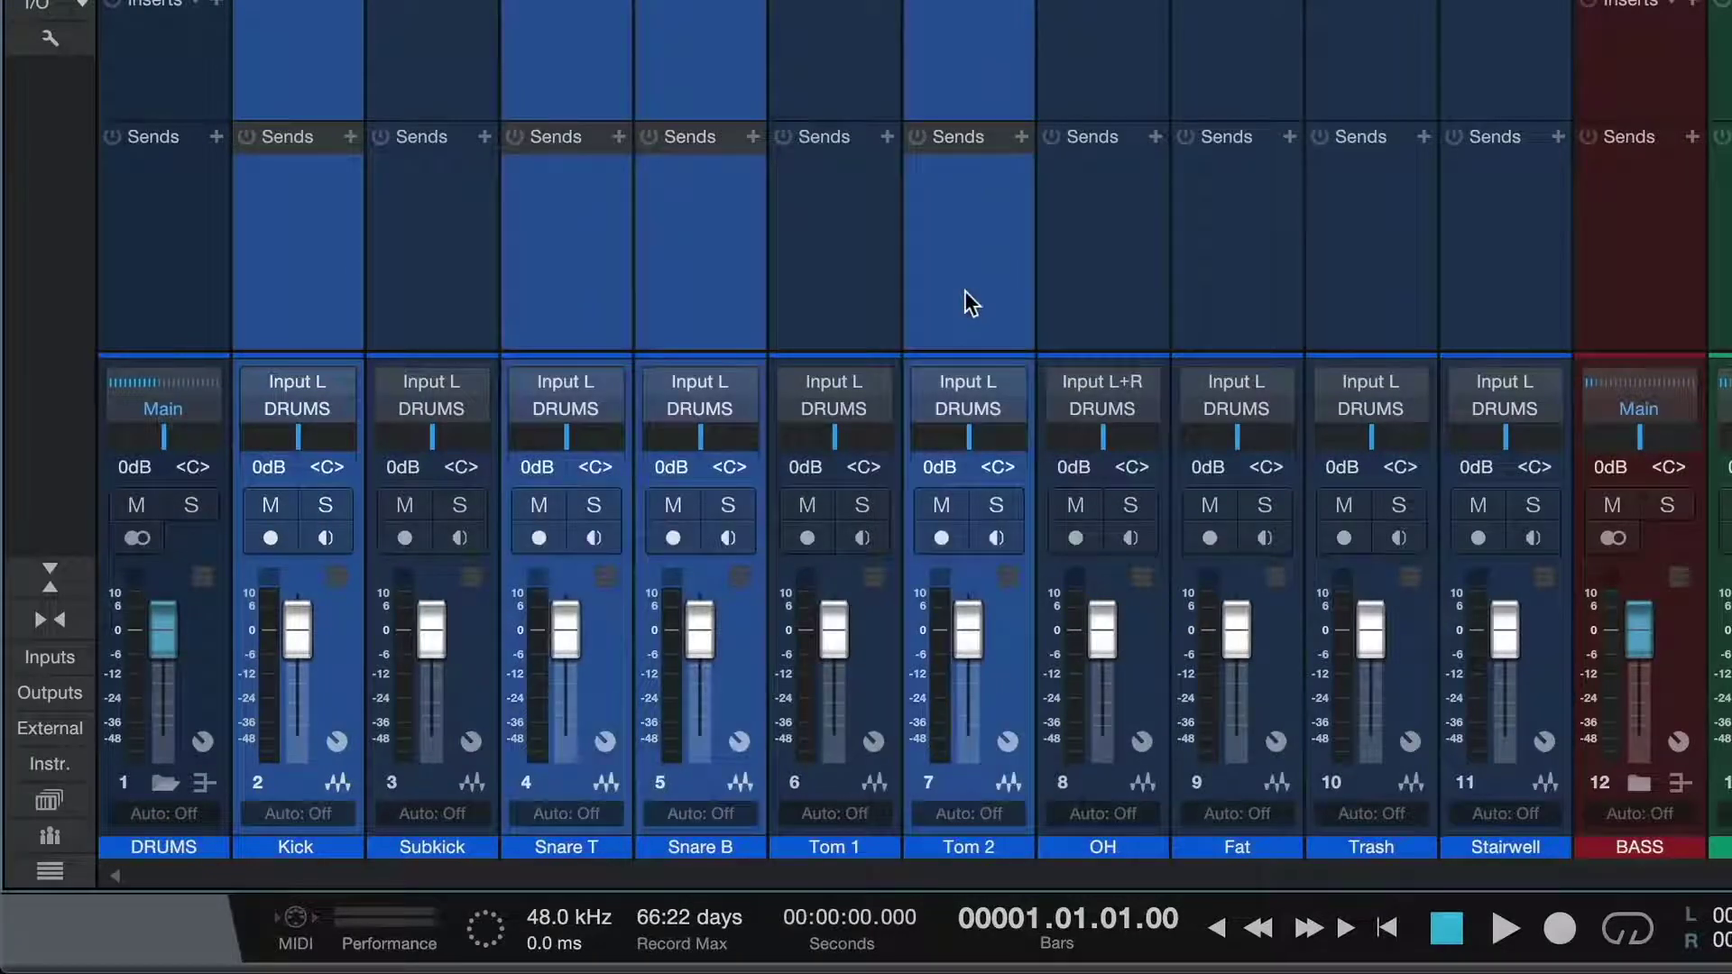
key("s")
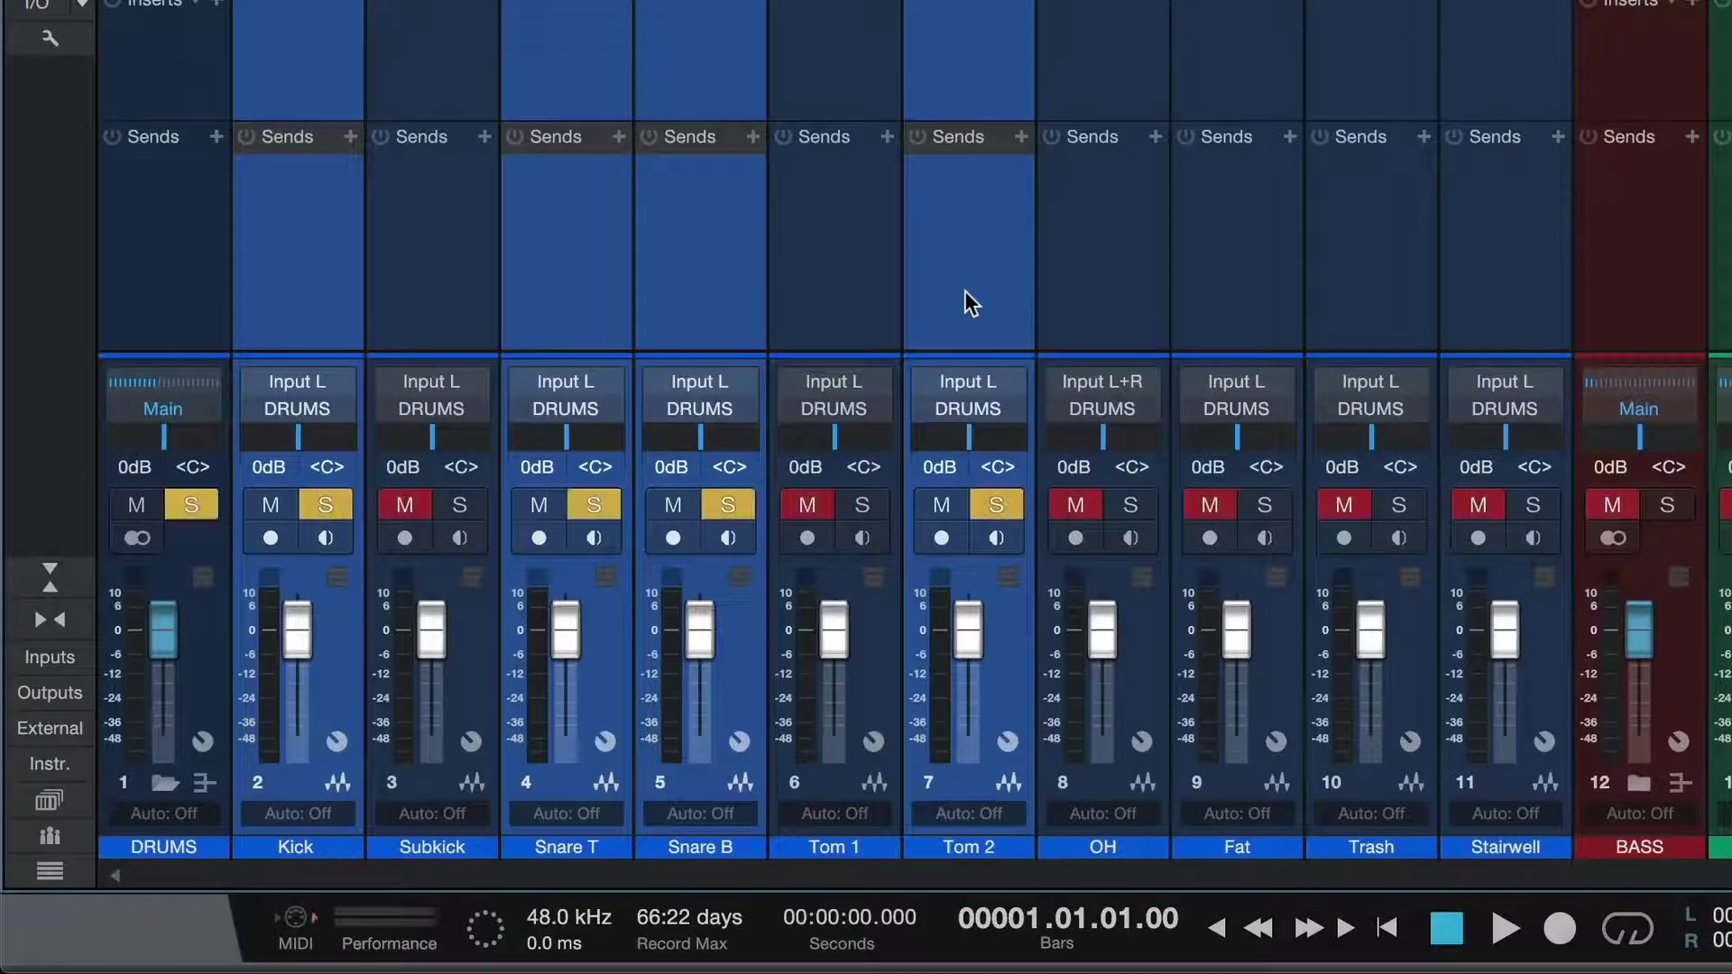
key("s")
key("m")
key("r")
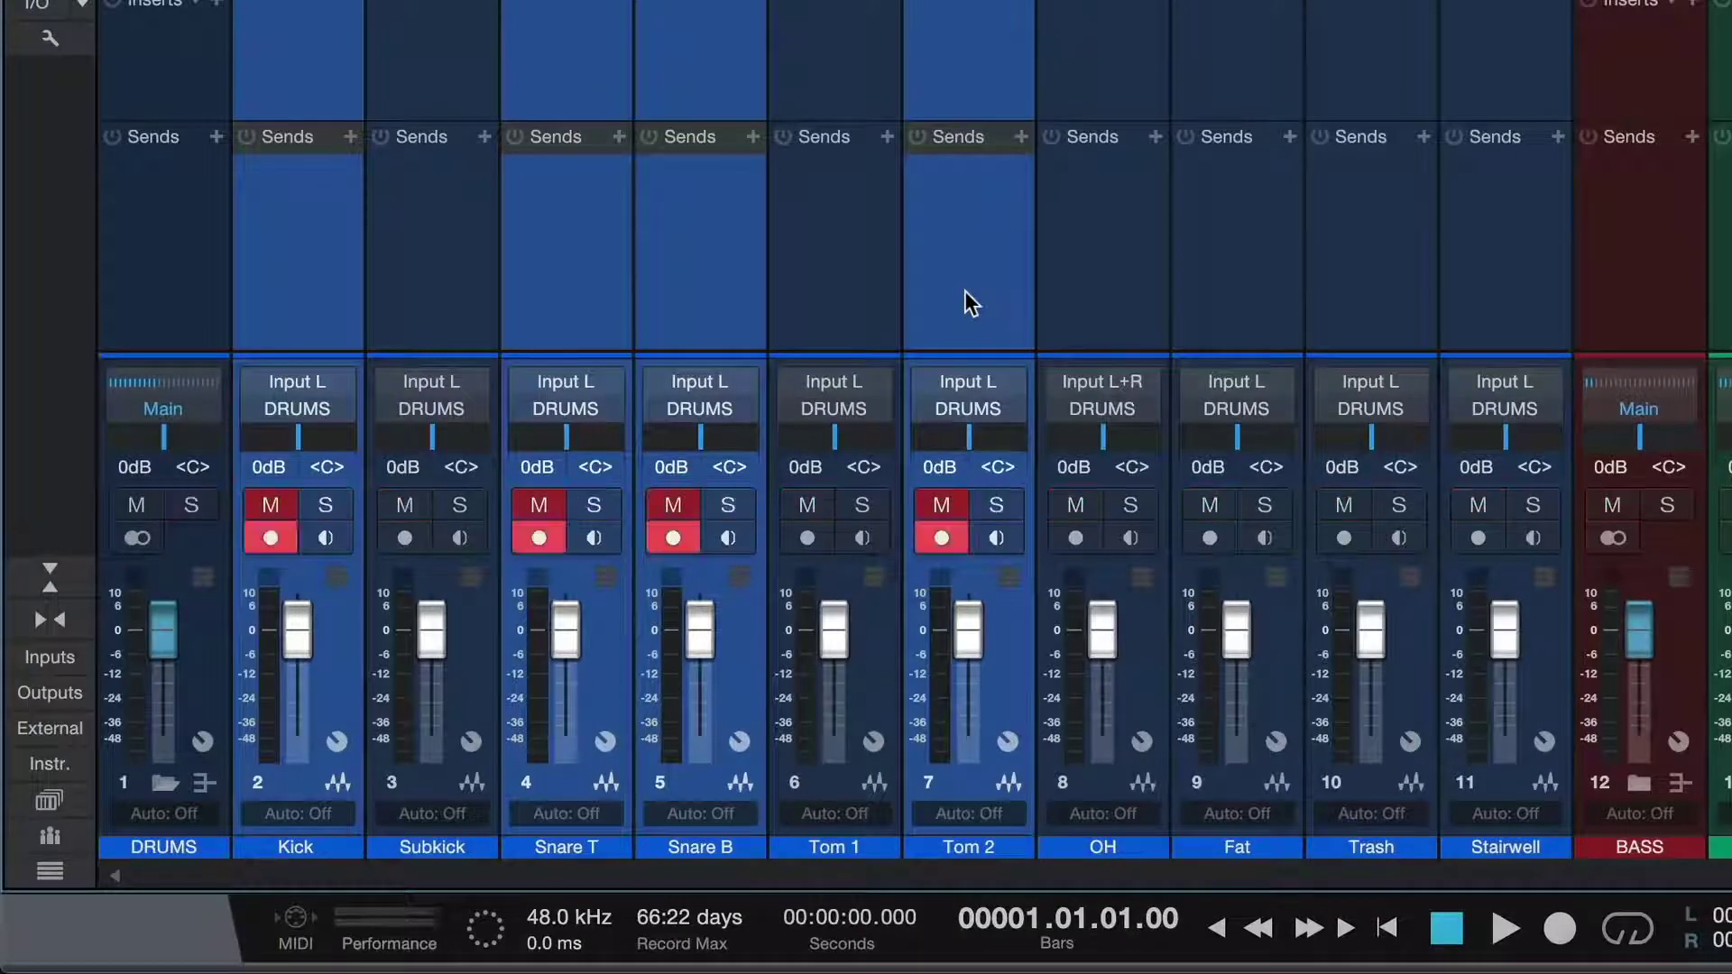
key("r")
key("m")
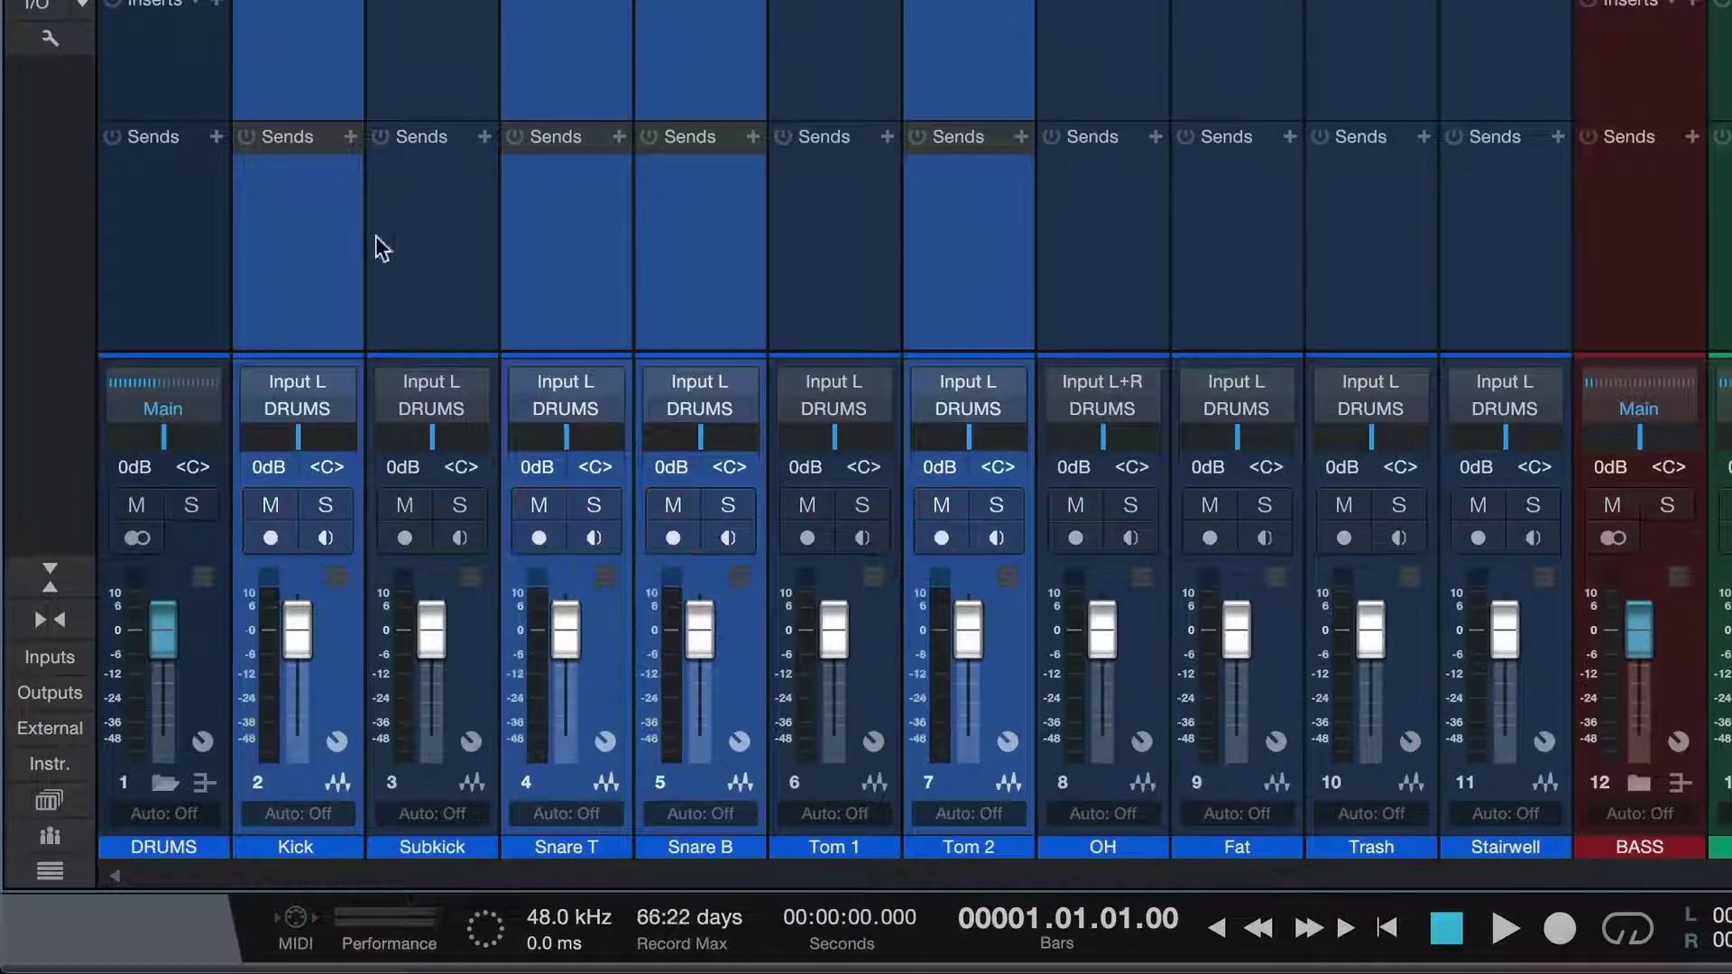
- Solo the DRUMS bus with all drum channels, after trying Kick, Subkick and Snare T solos
left_click(166, 290)
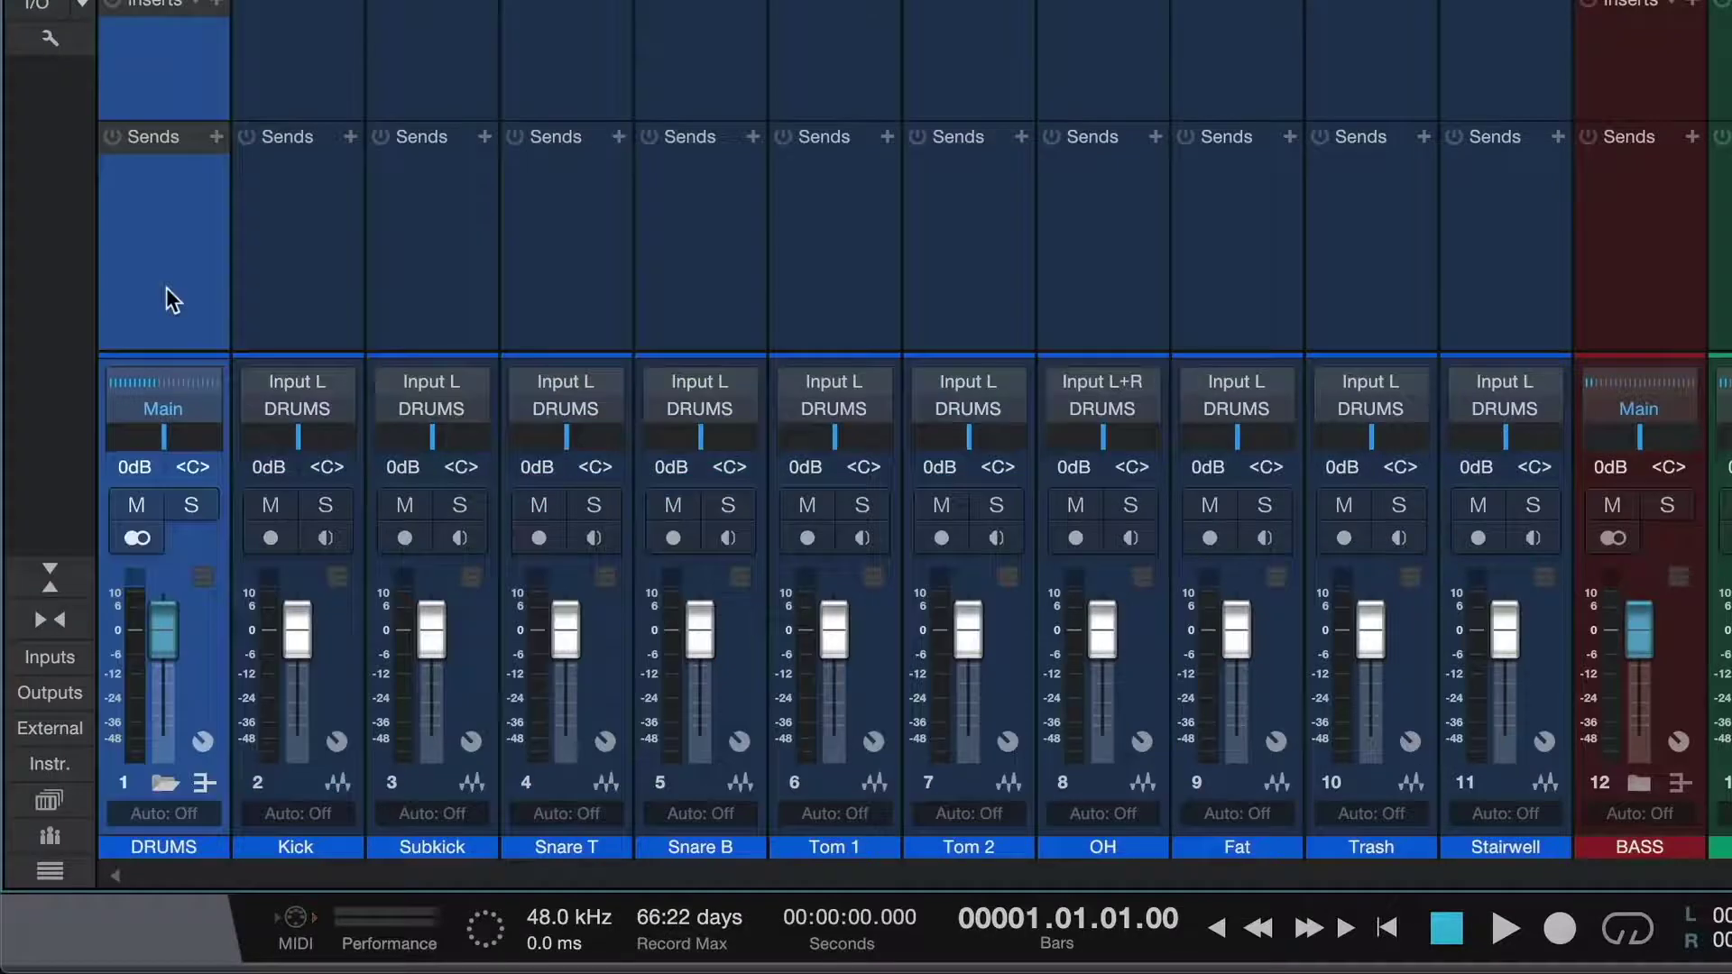
left_click(192, 507)
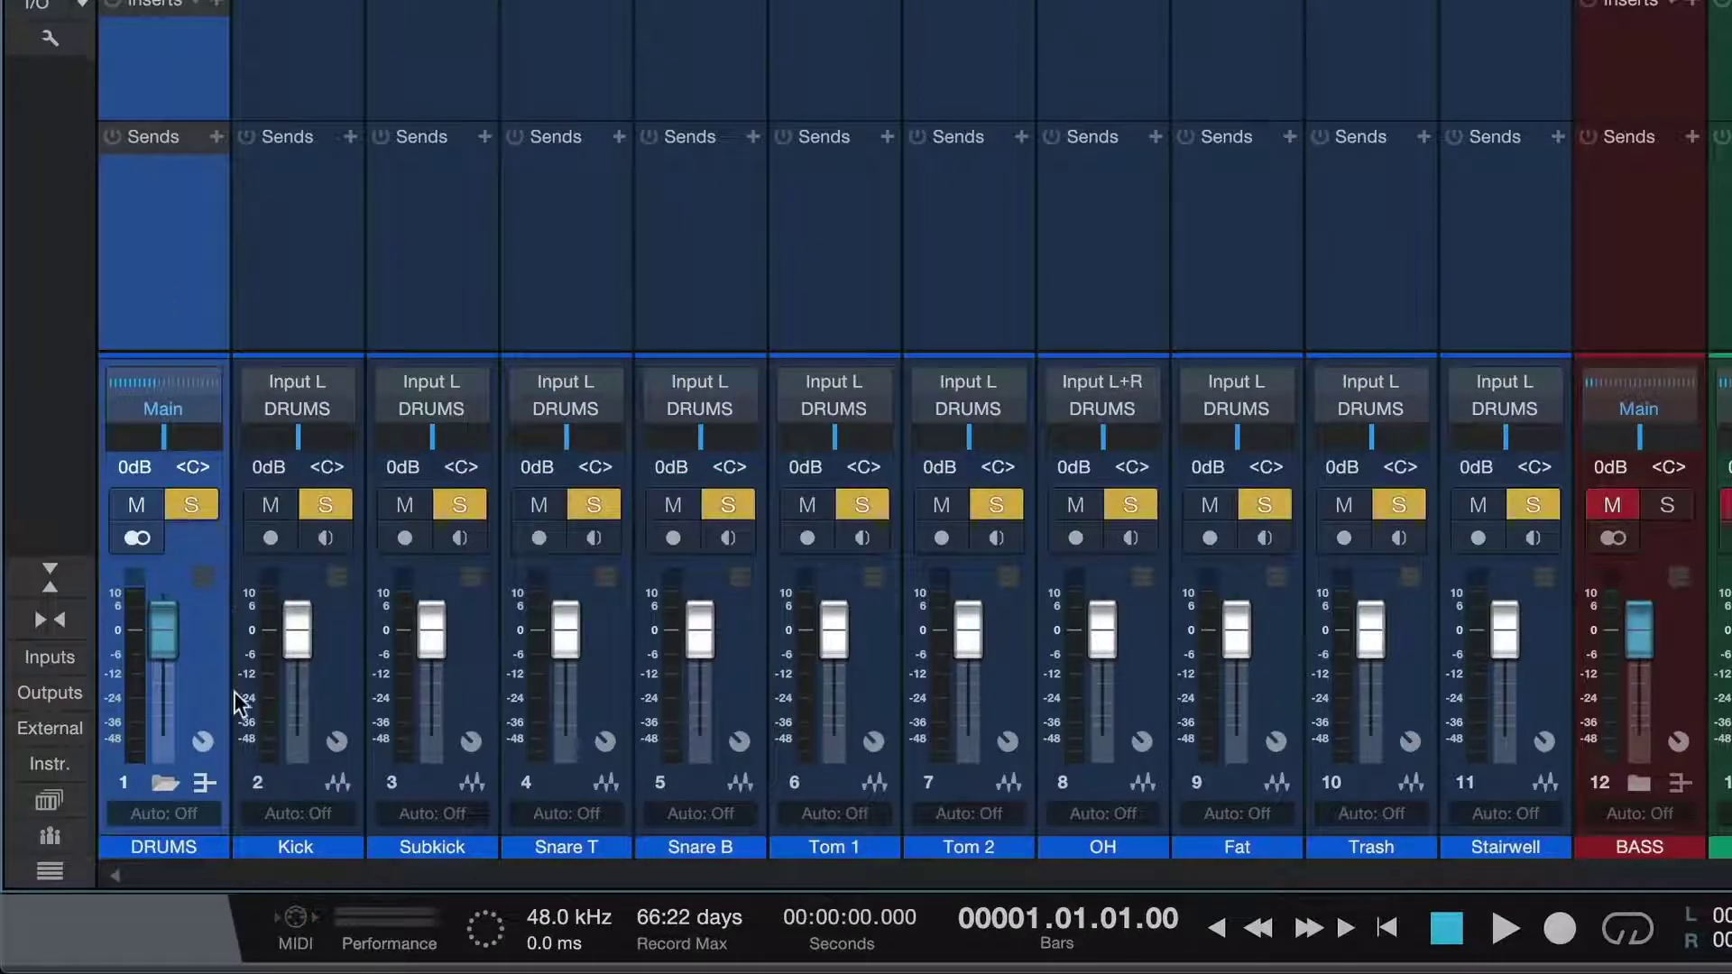
left_click(333, 505)
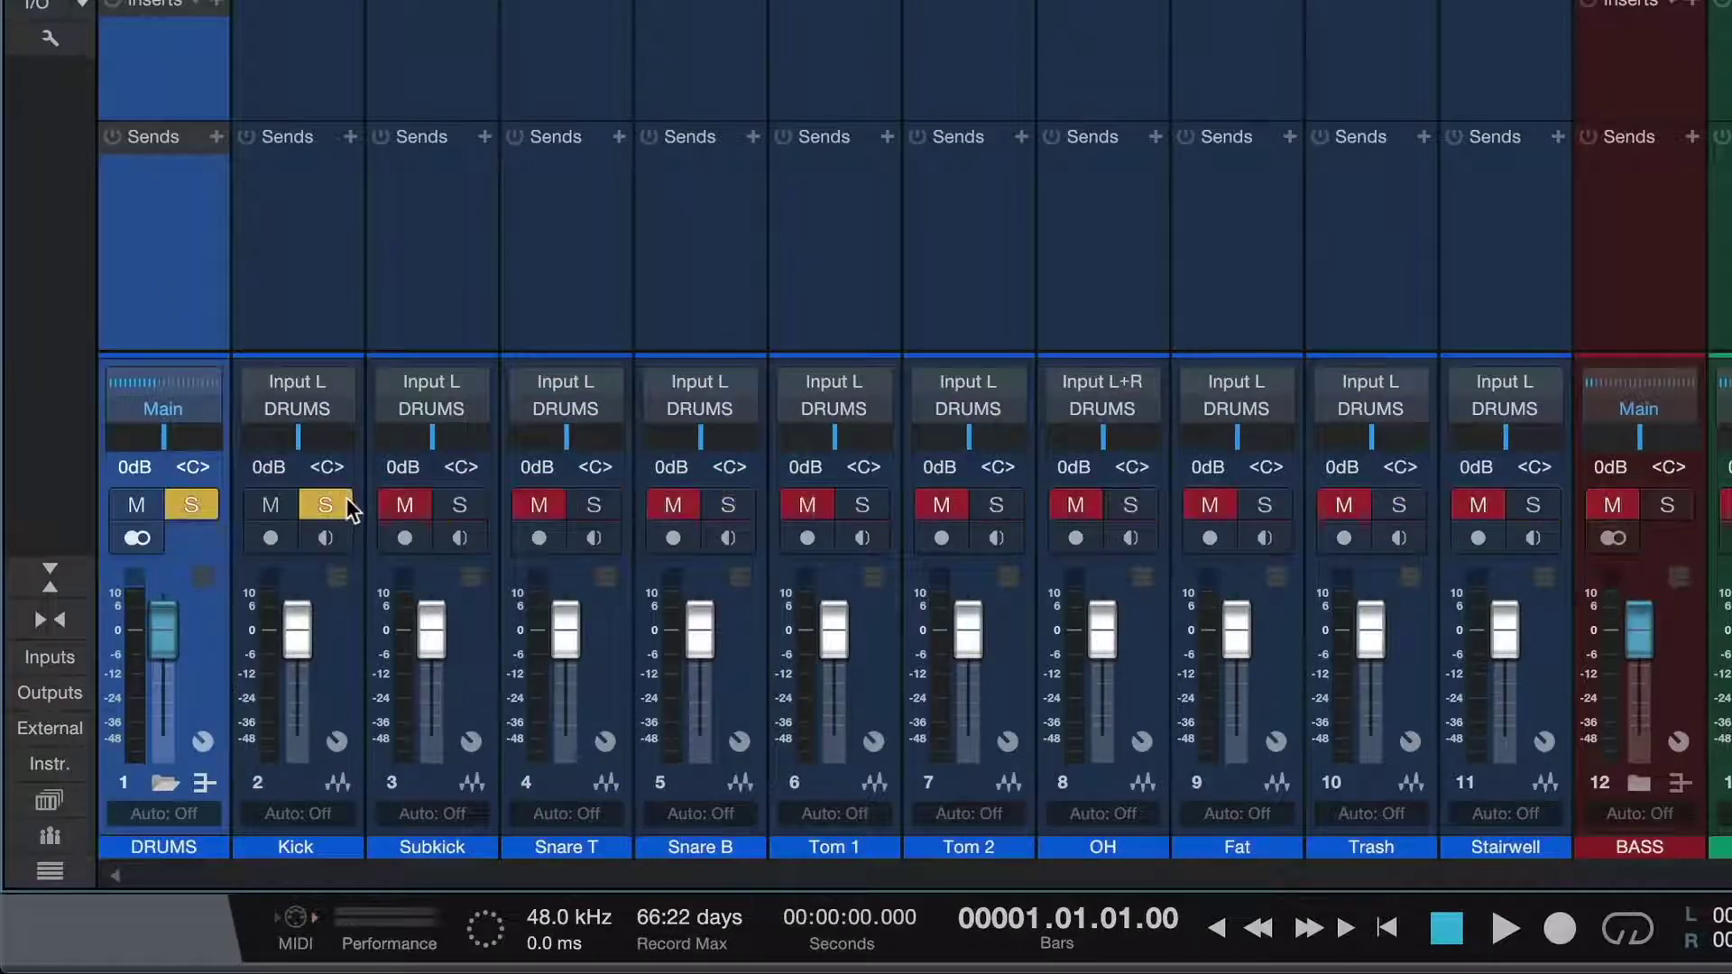
left_click(457, 505)
left_click(590, 505)
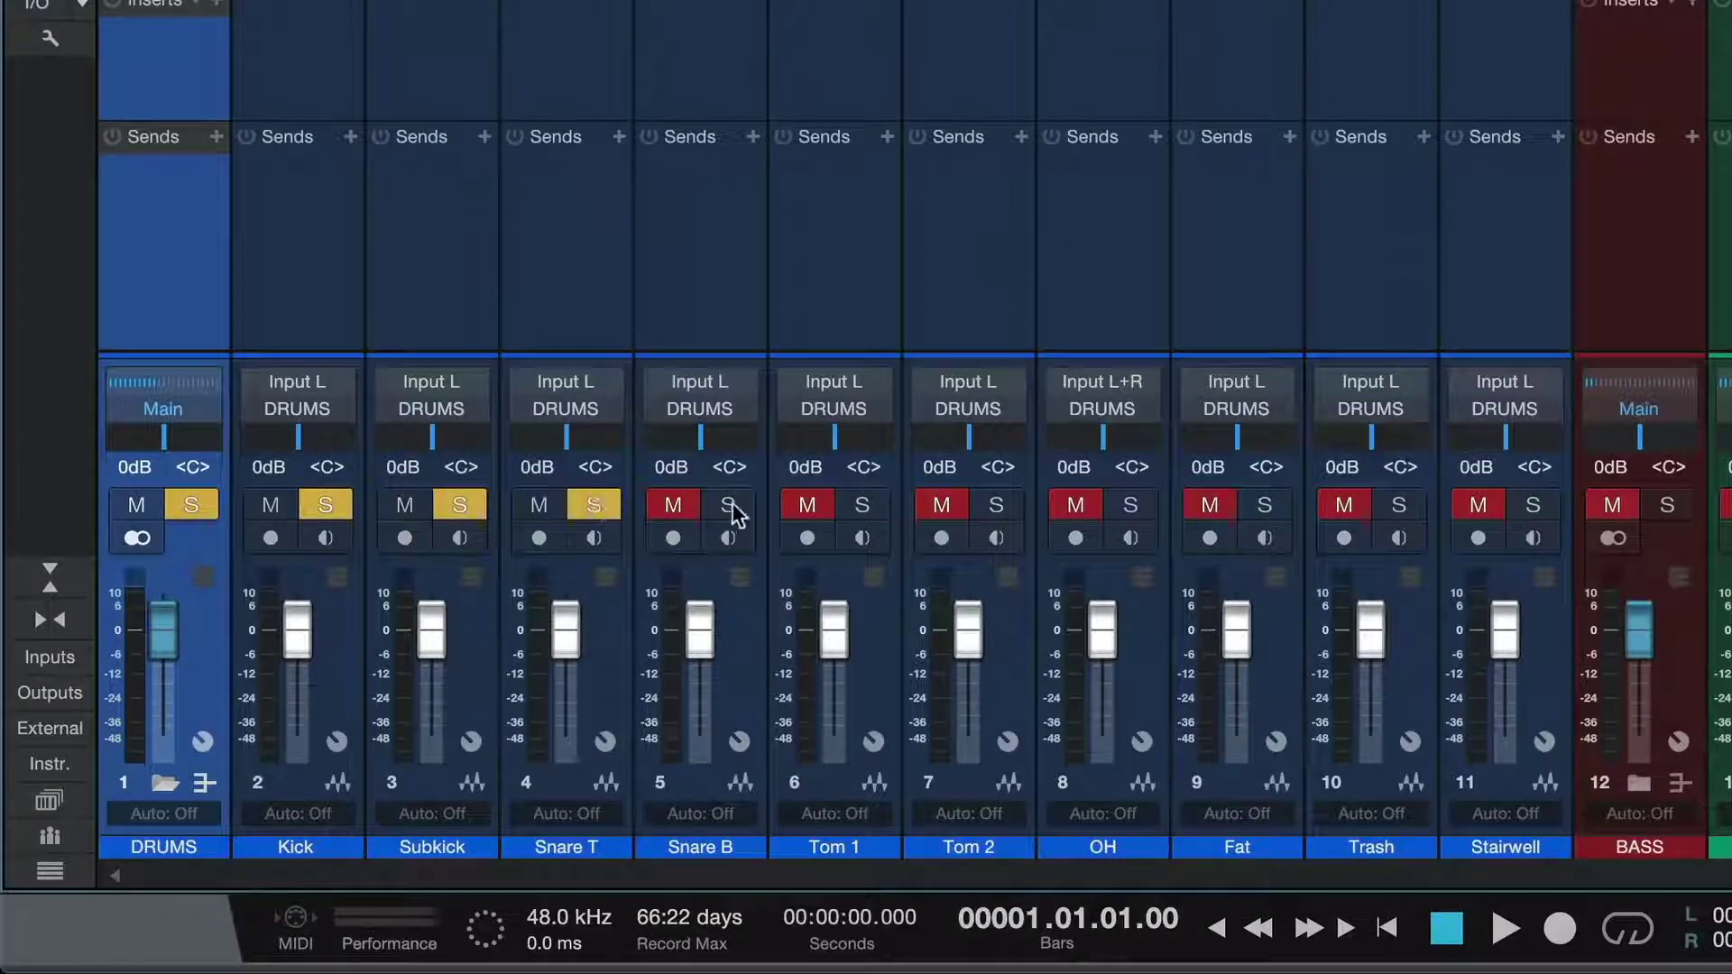
left_click(191, 505)
left_click(191, 507)
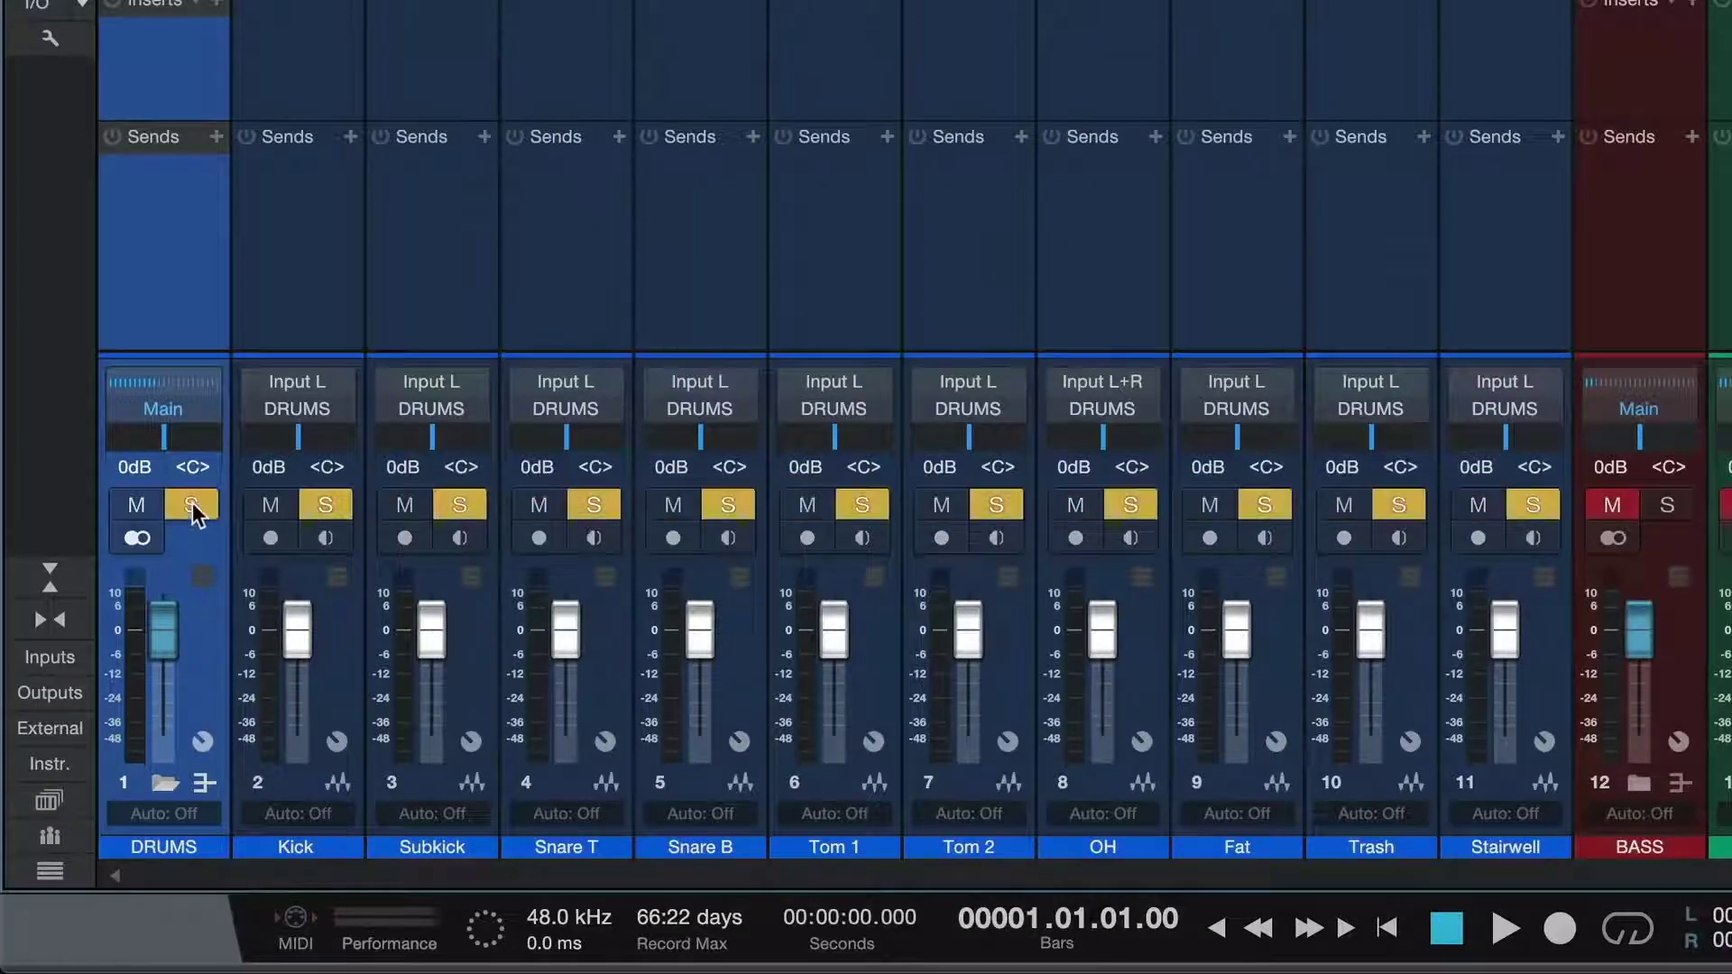
- Select Kick through Tom 2 and pull their faders down together
left_click(350, 316)
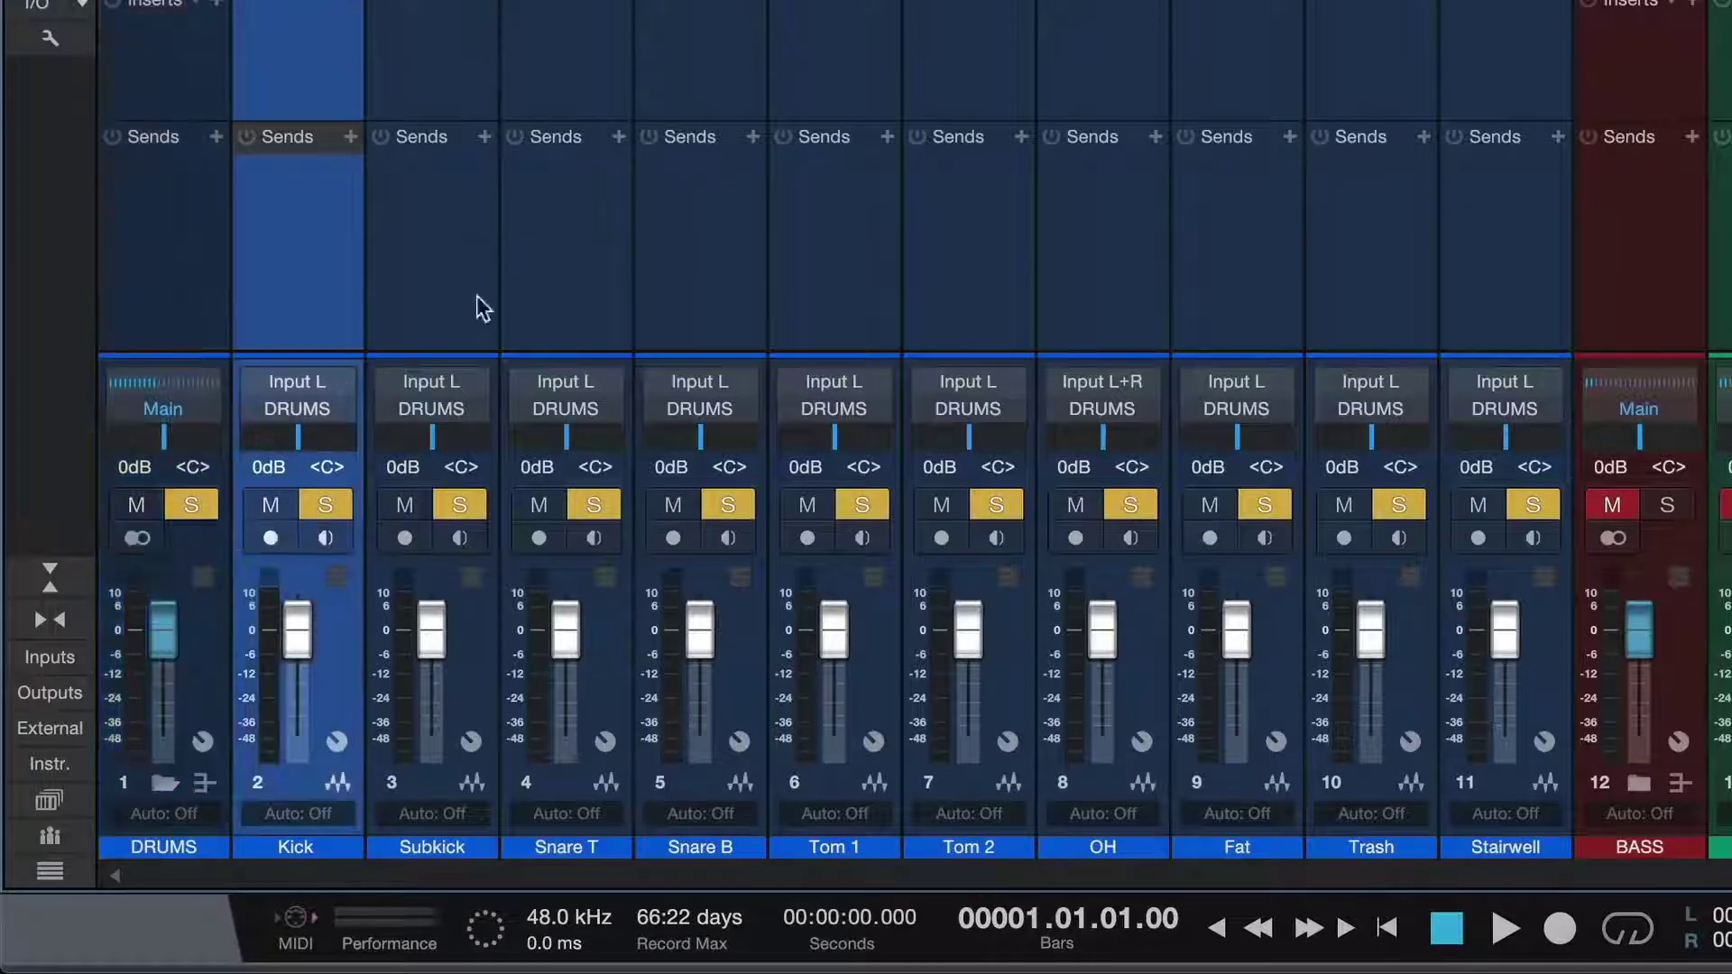
left_click(998, 317, "shift")
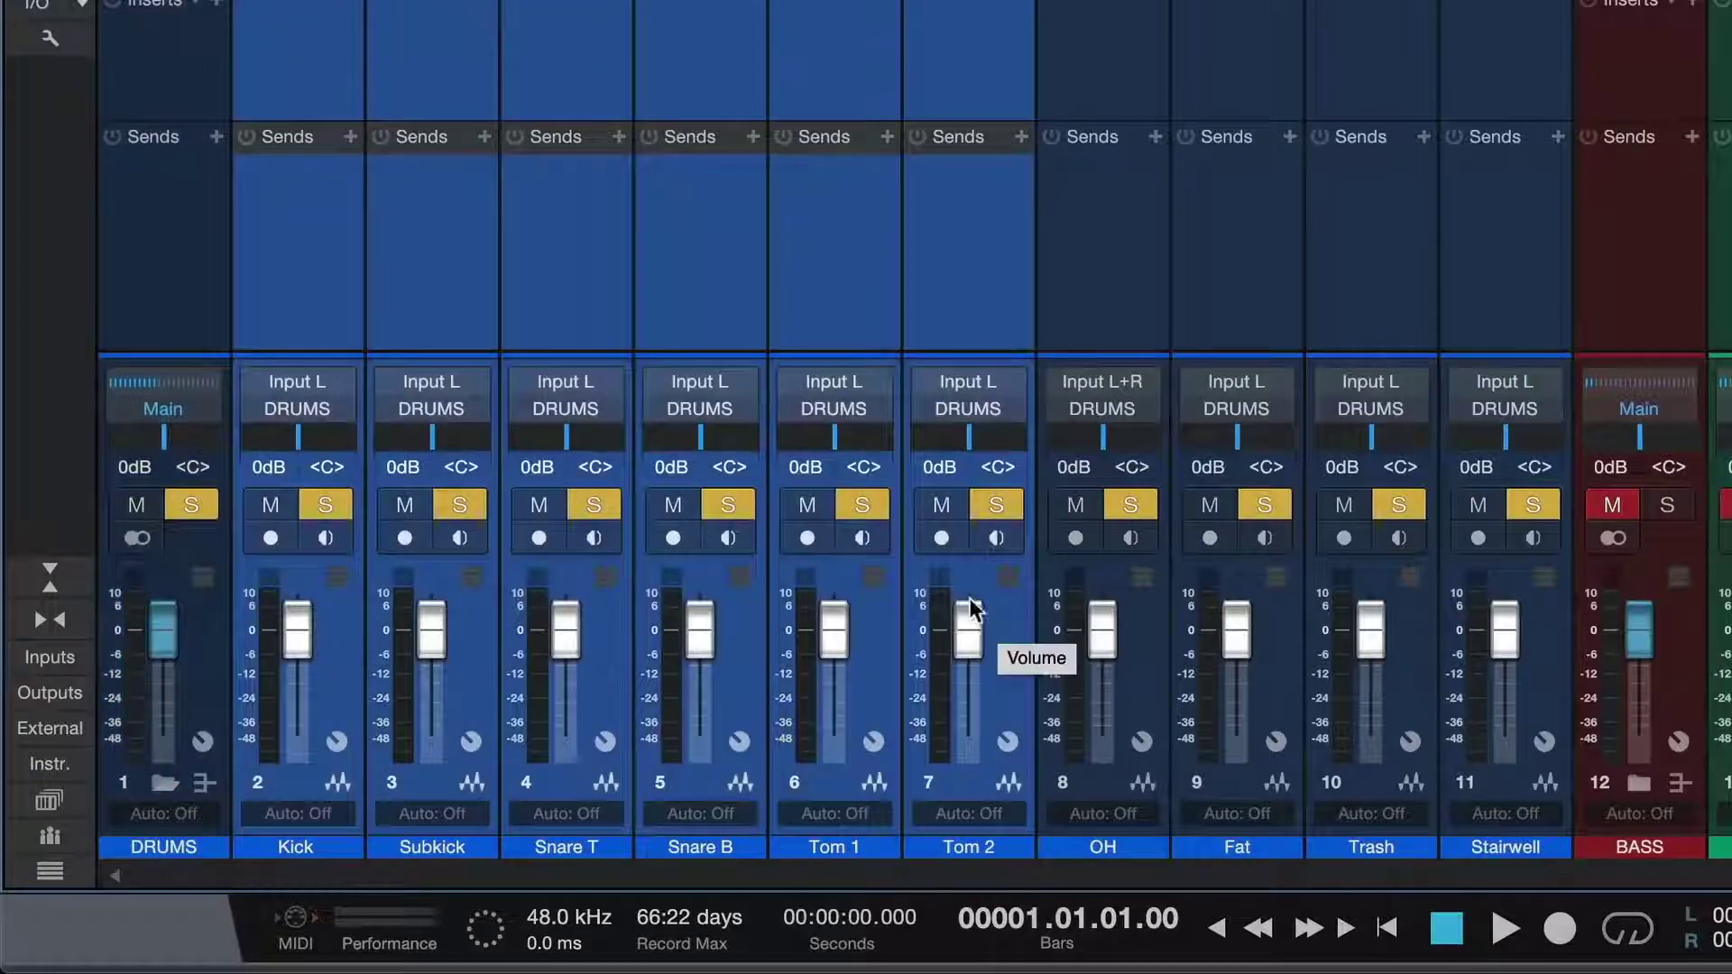
left_click_drag(970, 619, 971, 666)
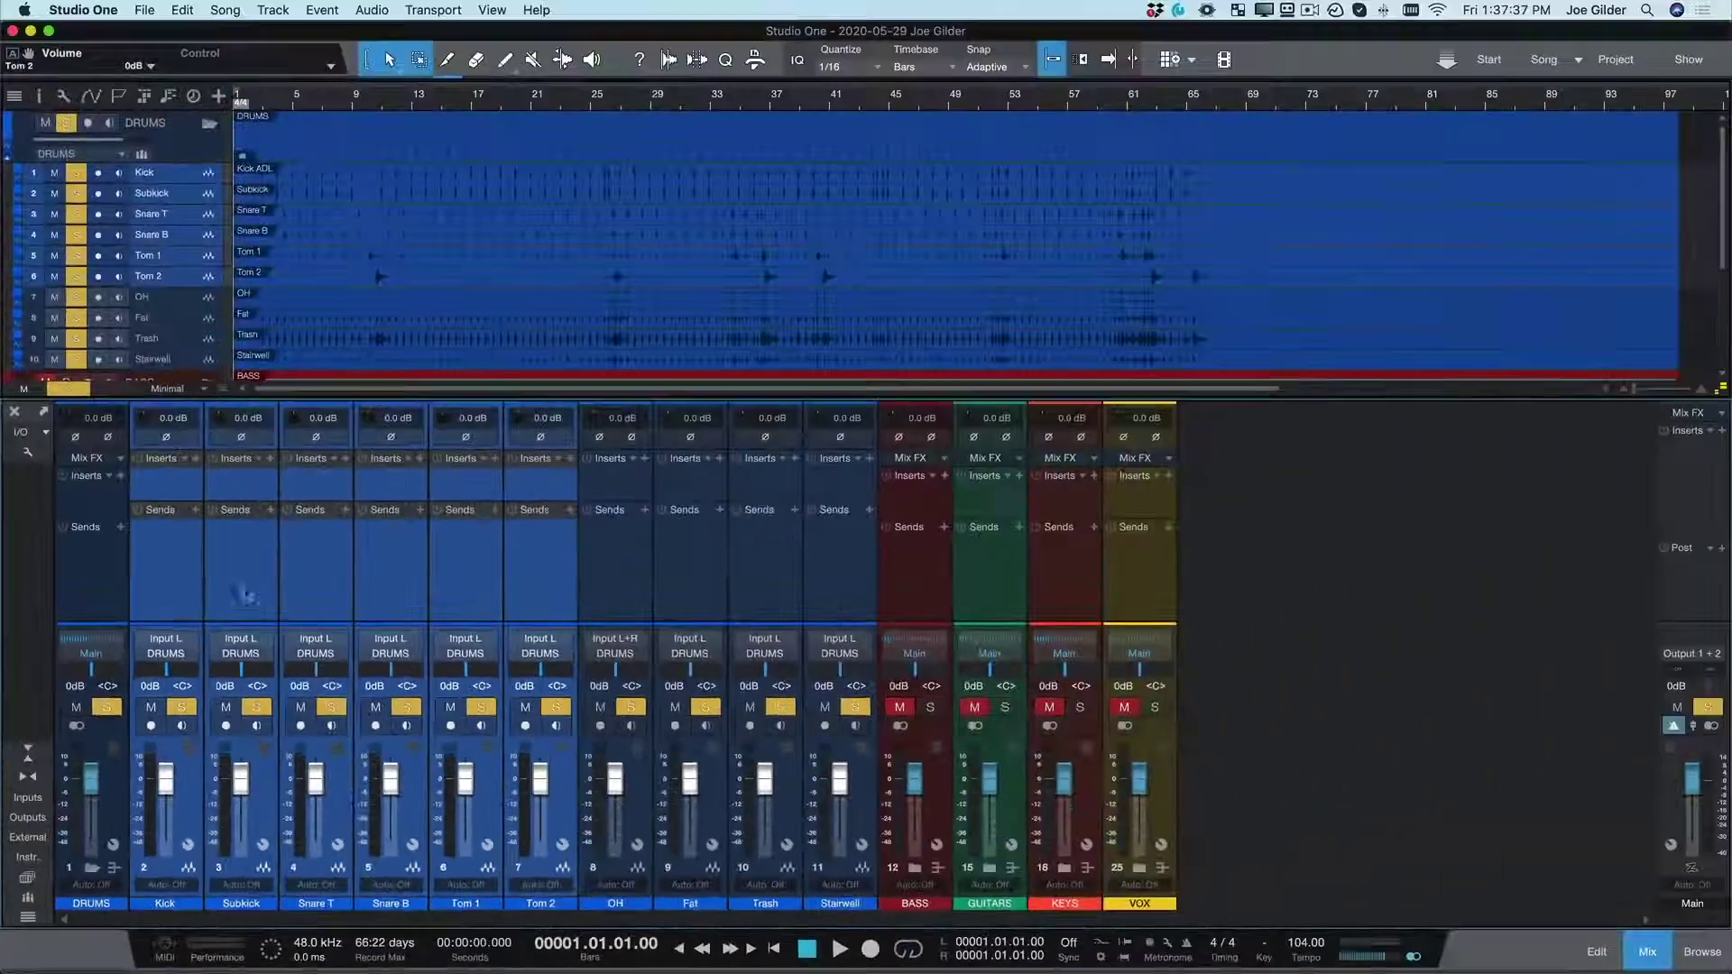
- Select Kick through Stairwell, adjust their input gain together, and create a bus for them
left_click(325, 282)
left_click(824, 578, "shift")
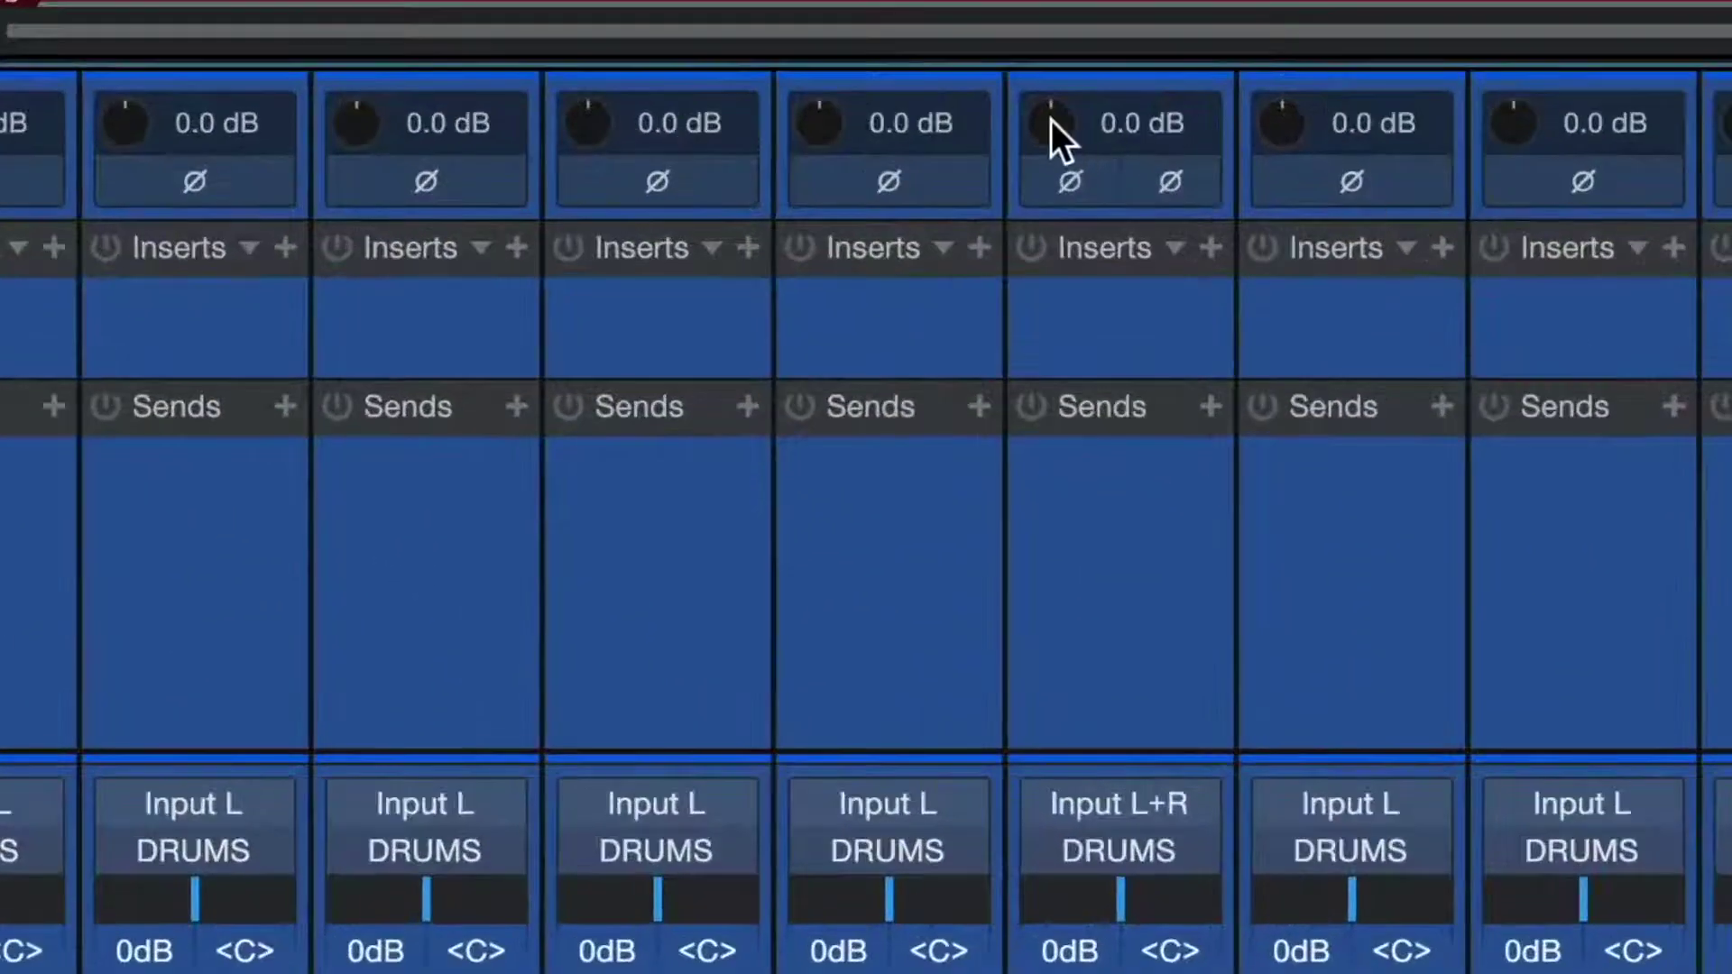
left_click_drag(1051, 122, 1074, 225)
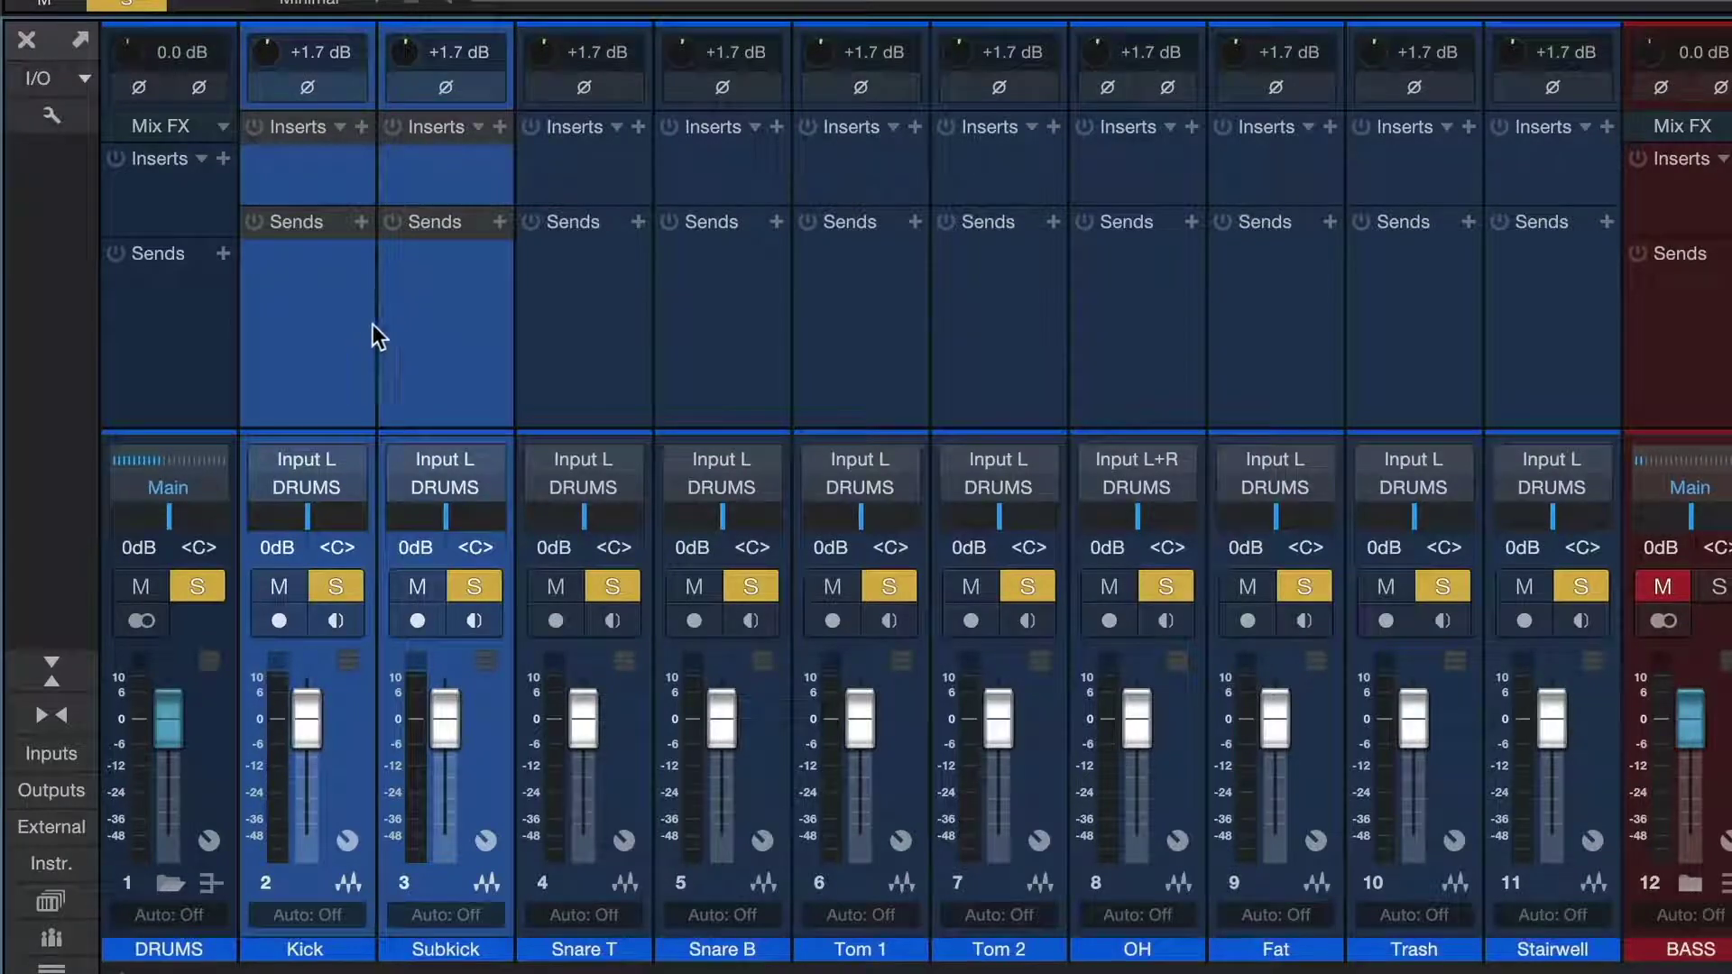
right_click(395, 333)
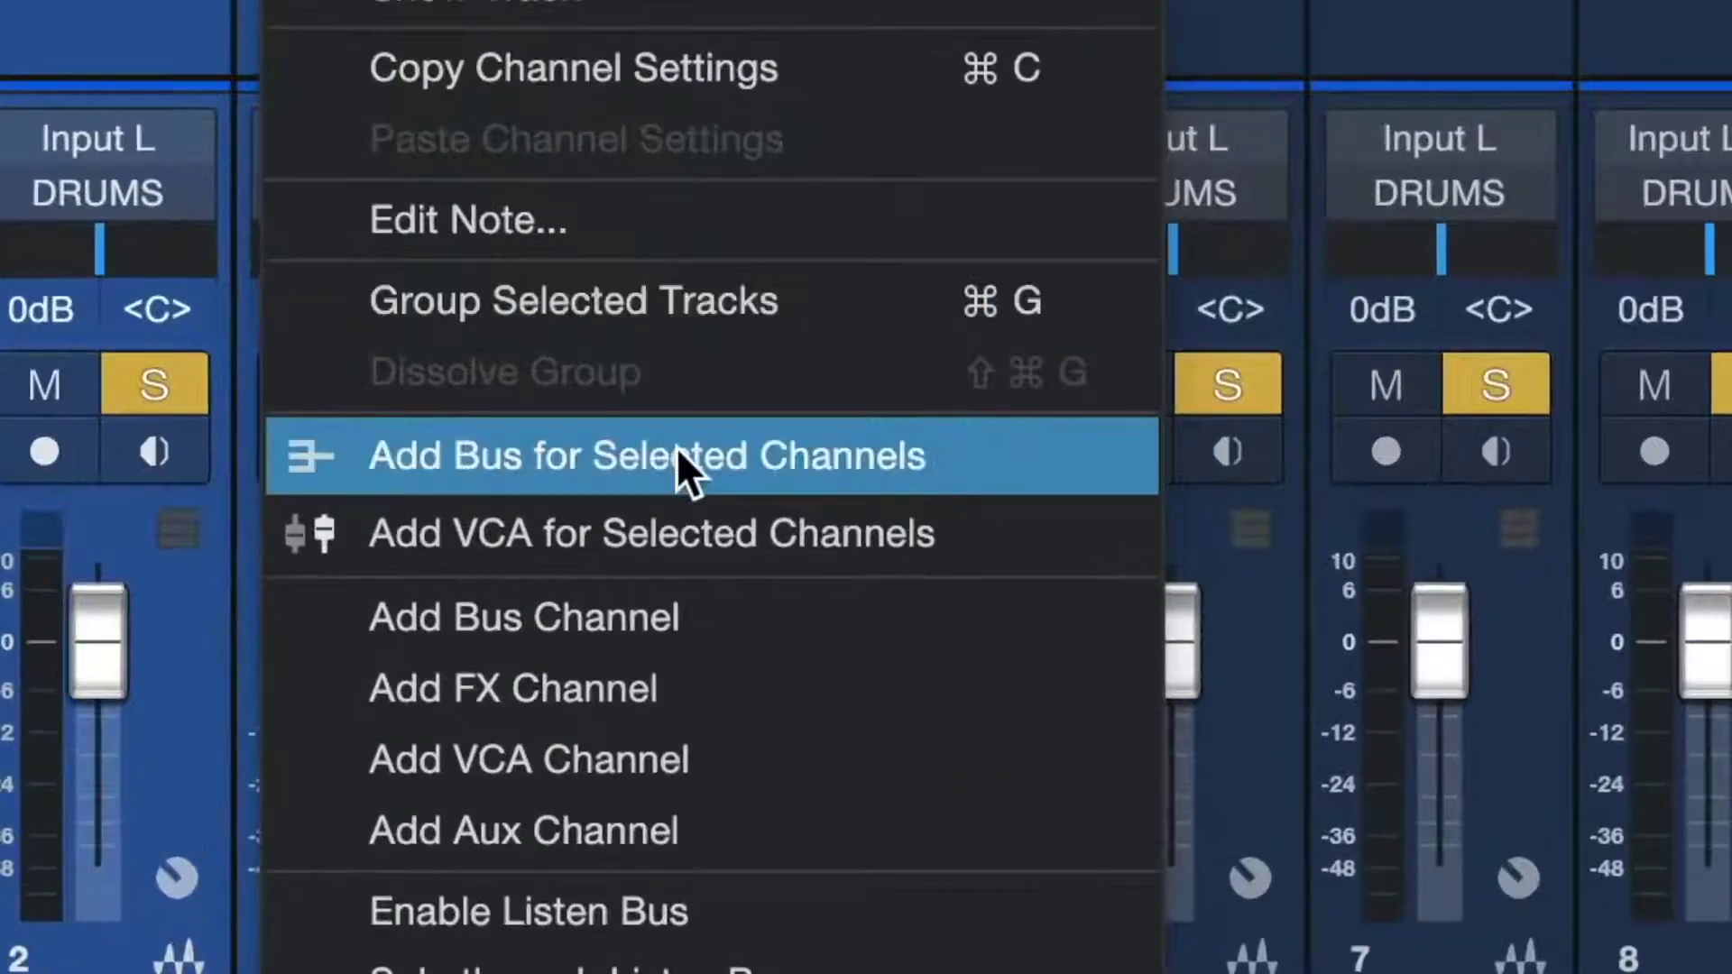
left_click(679, 460)
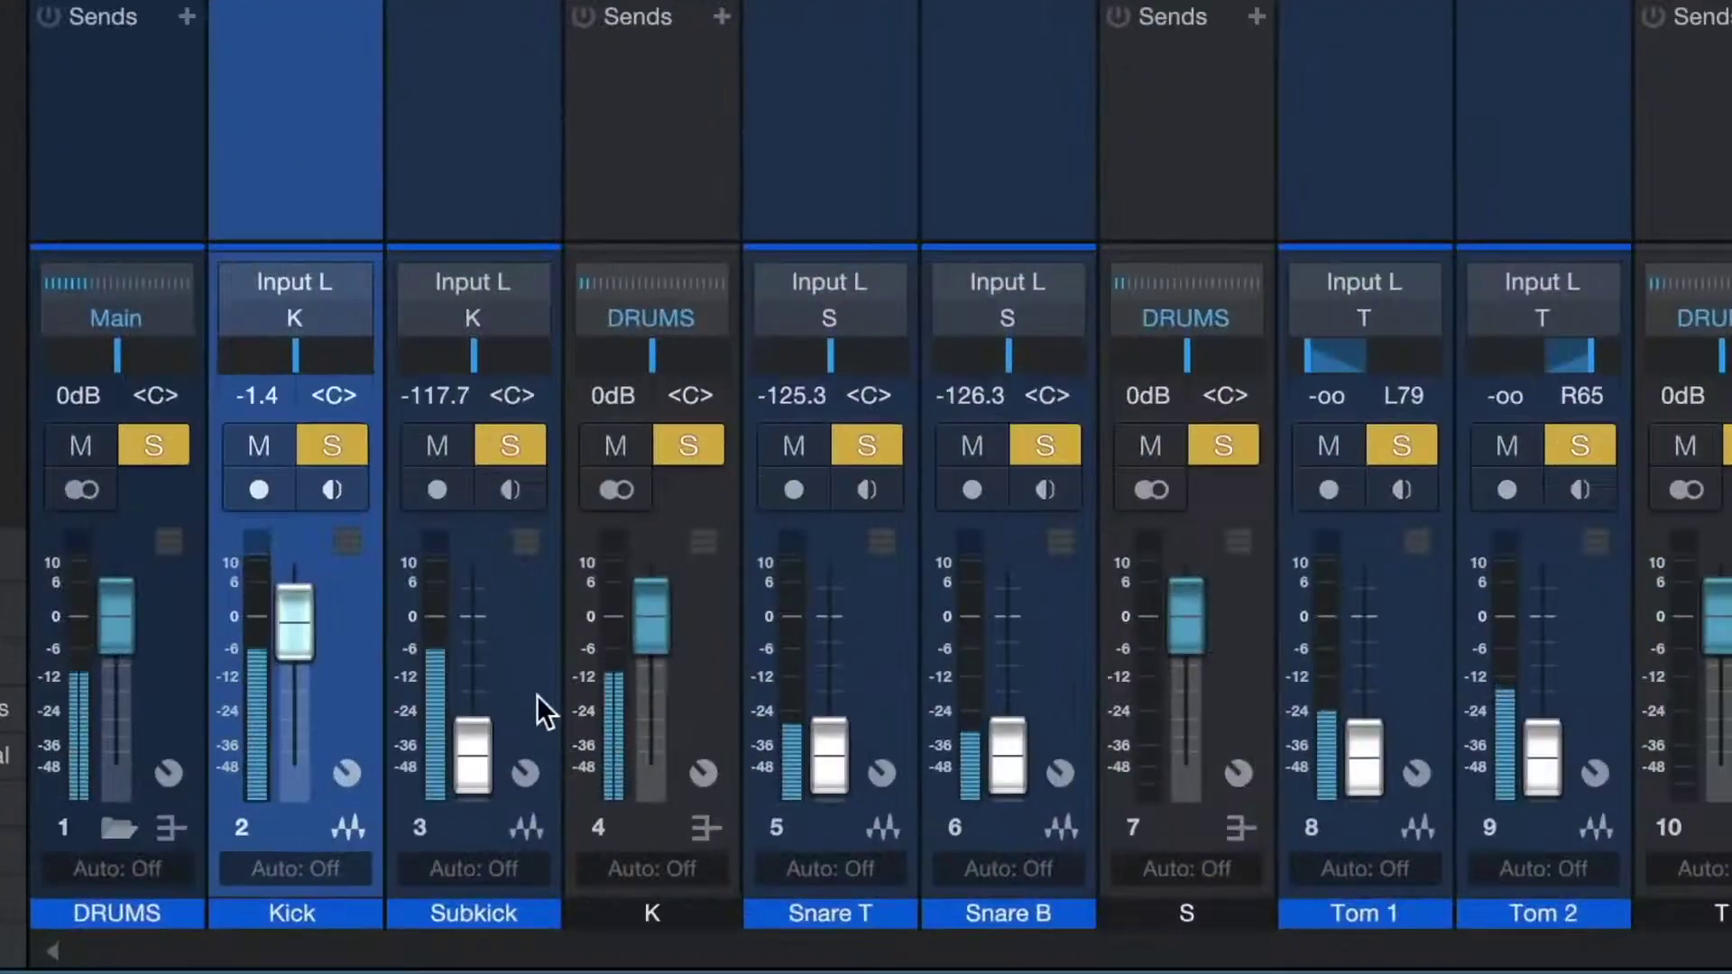
- Raise Subkick to about -3.4 dB and link-select Snare T and Snare B
left_click_drag(475, 747, 458, 624)
left_click(840, 148)
left_click(1010, 160, "shift")
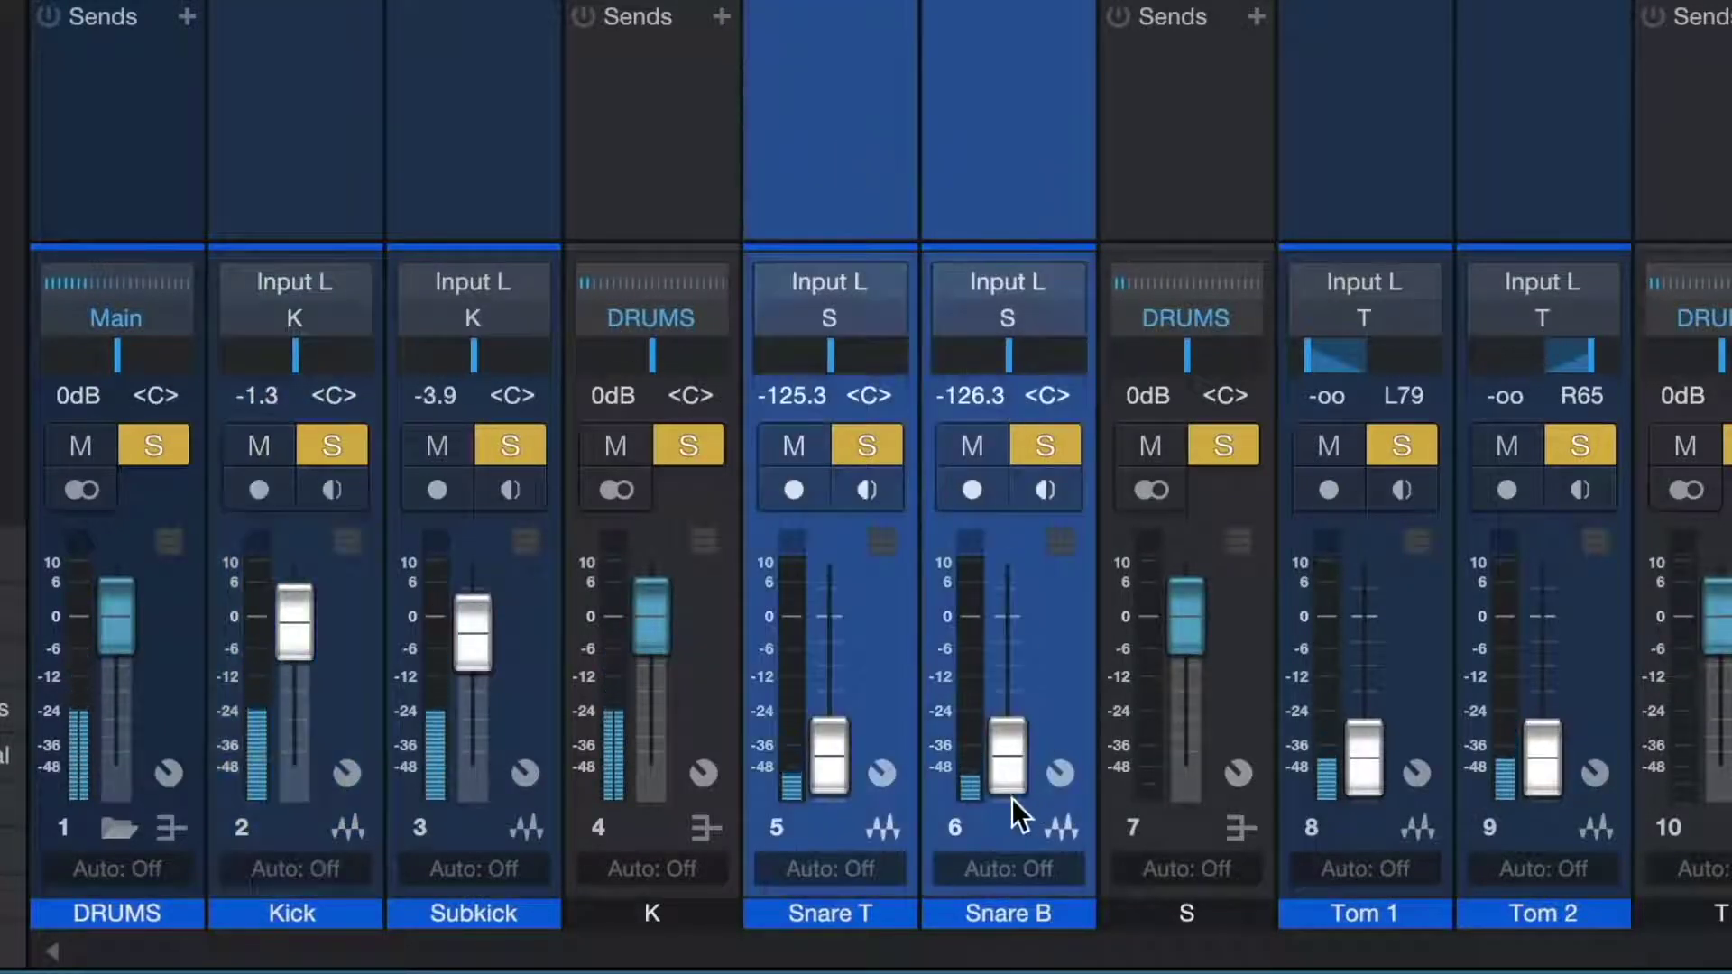
scroll(1010, 797, "up", 10)
scroll(1010, 797, "up", 8)
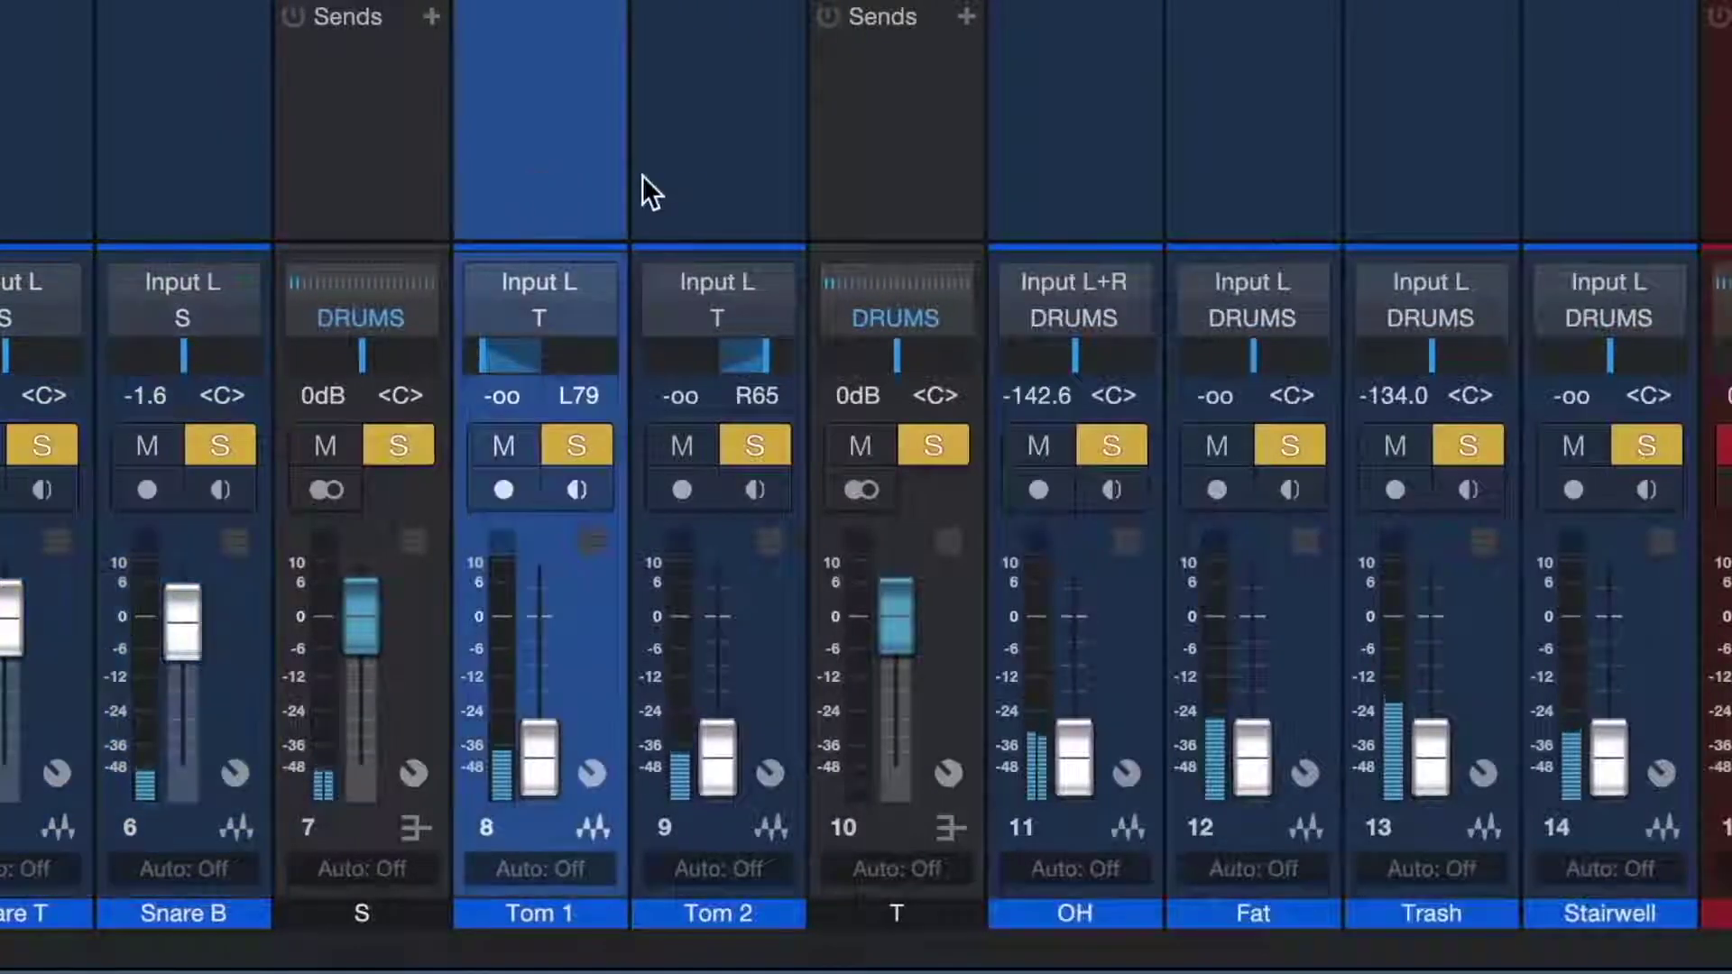
- Set OH to -1.0 dB, toms to -5.8, Fat -9.2, Trash -26.5 and Stairwell -22.7 dB
left_click(1078, 171)
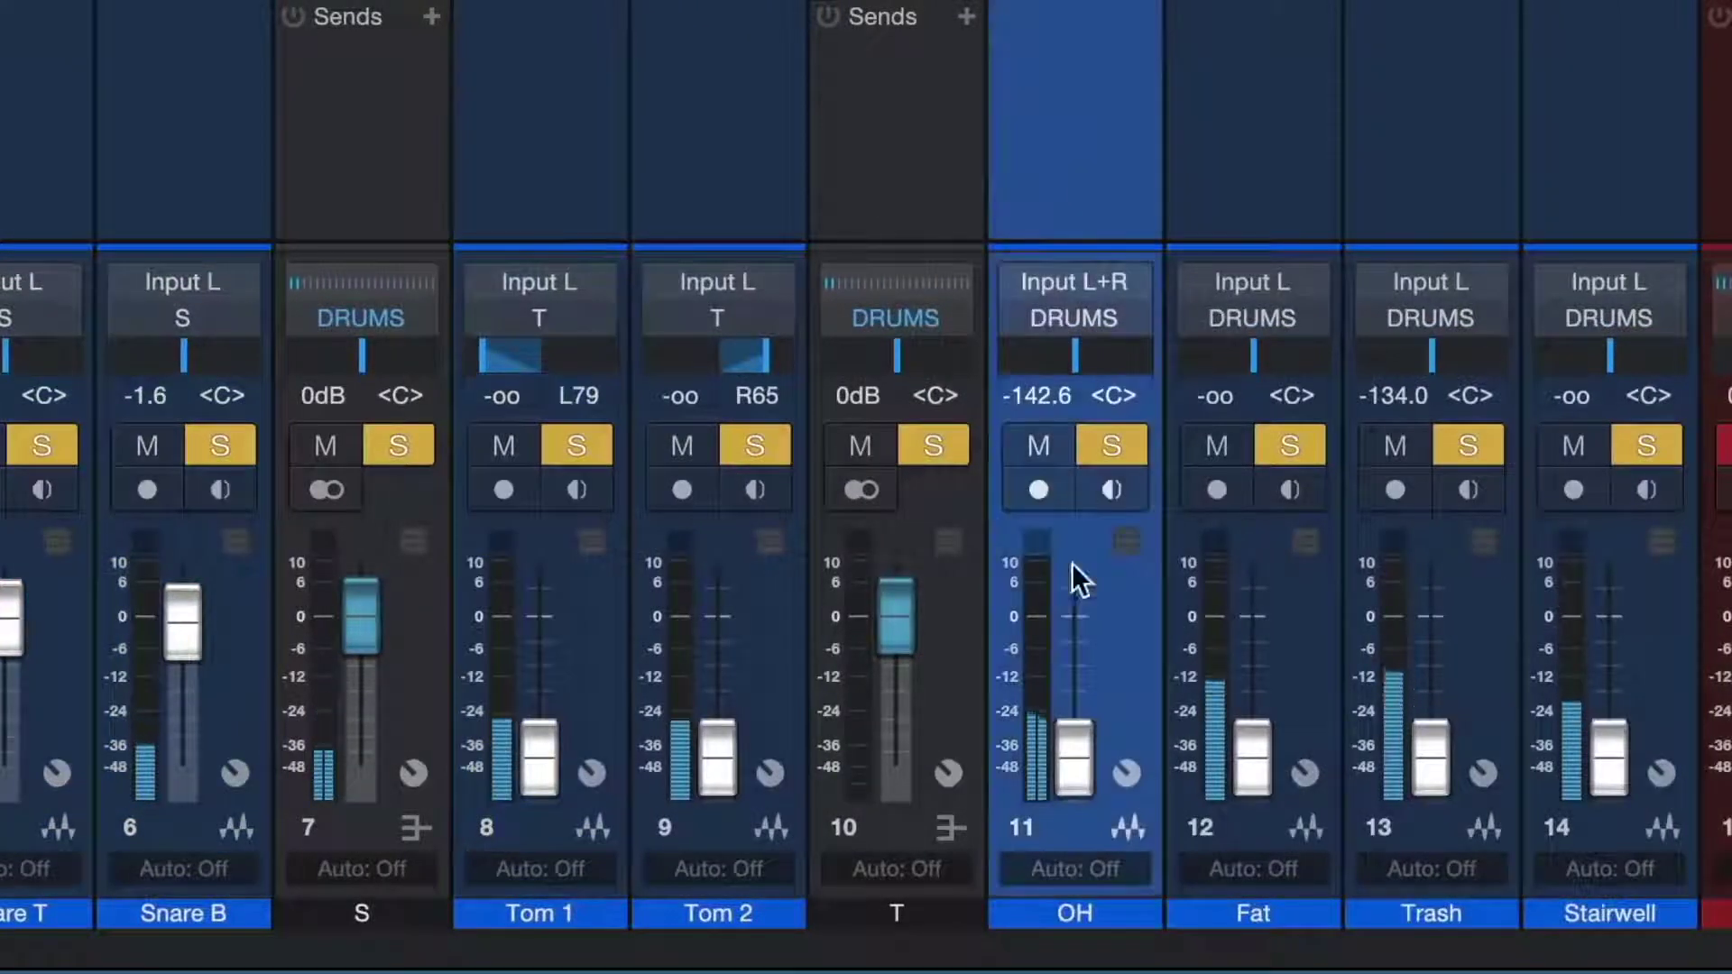
left_click_drag(1061, 781, 1059, 642)
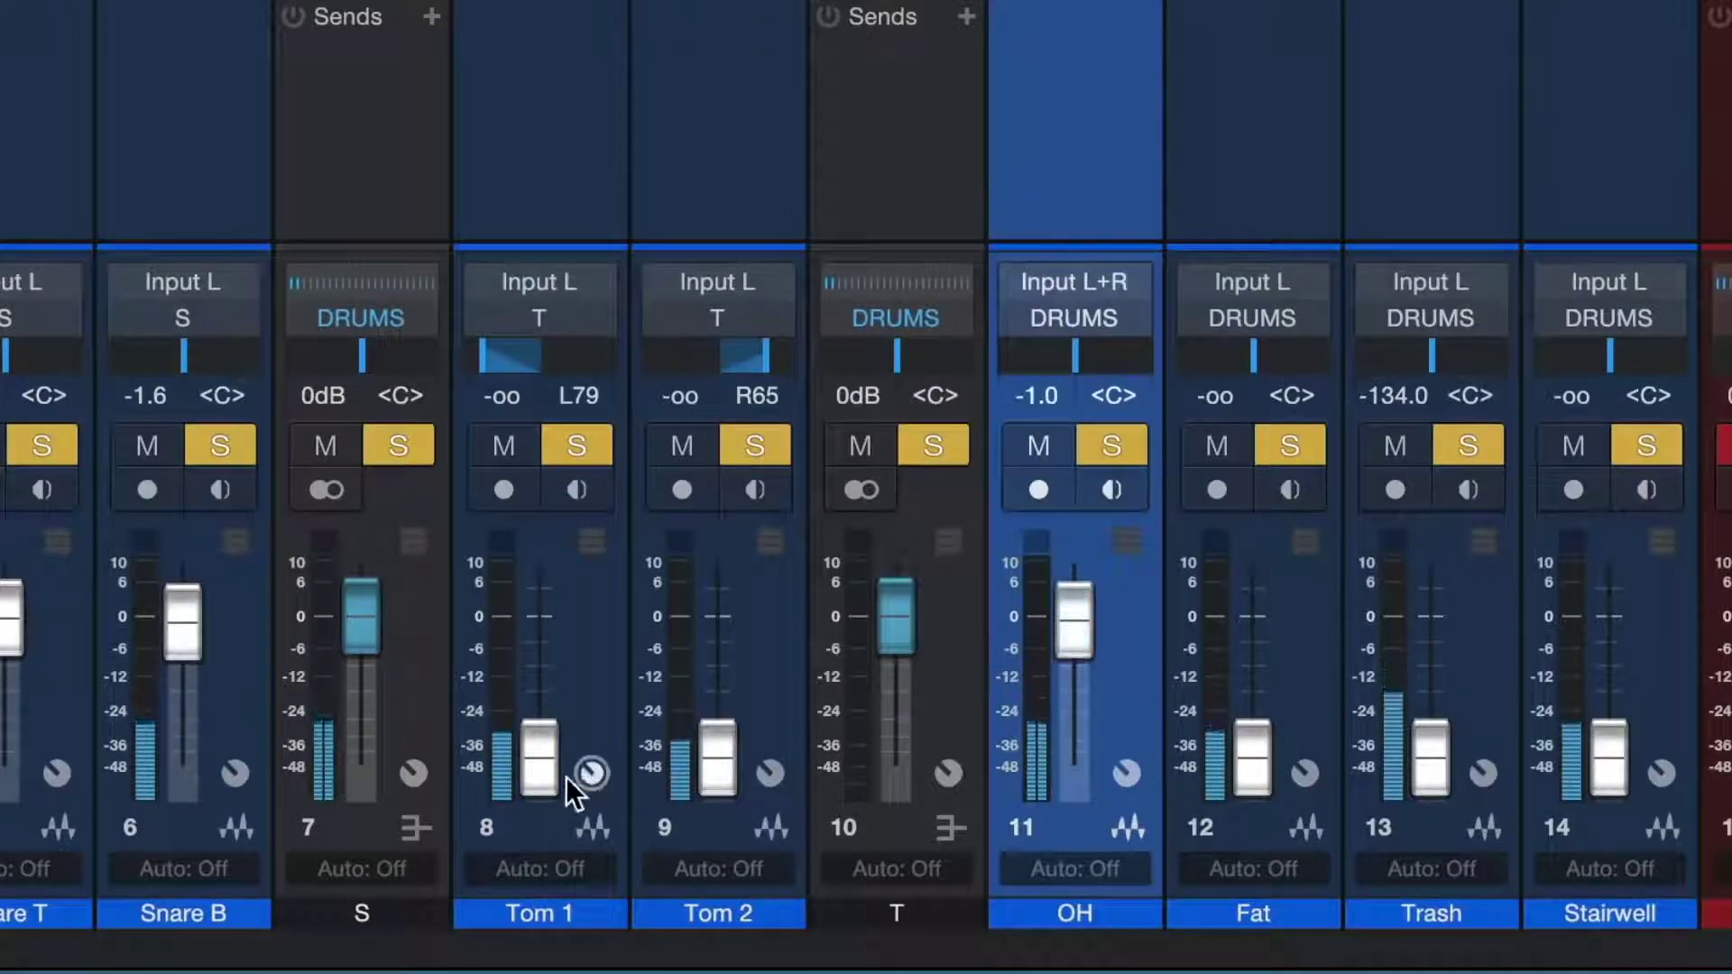
left_click_drag(566, 777, 559, 643)
left_click_drag(723, 754, 729, 622)
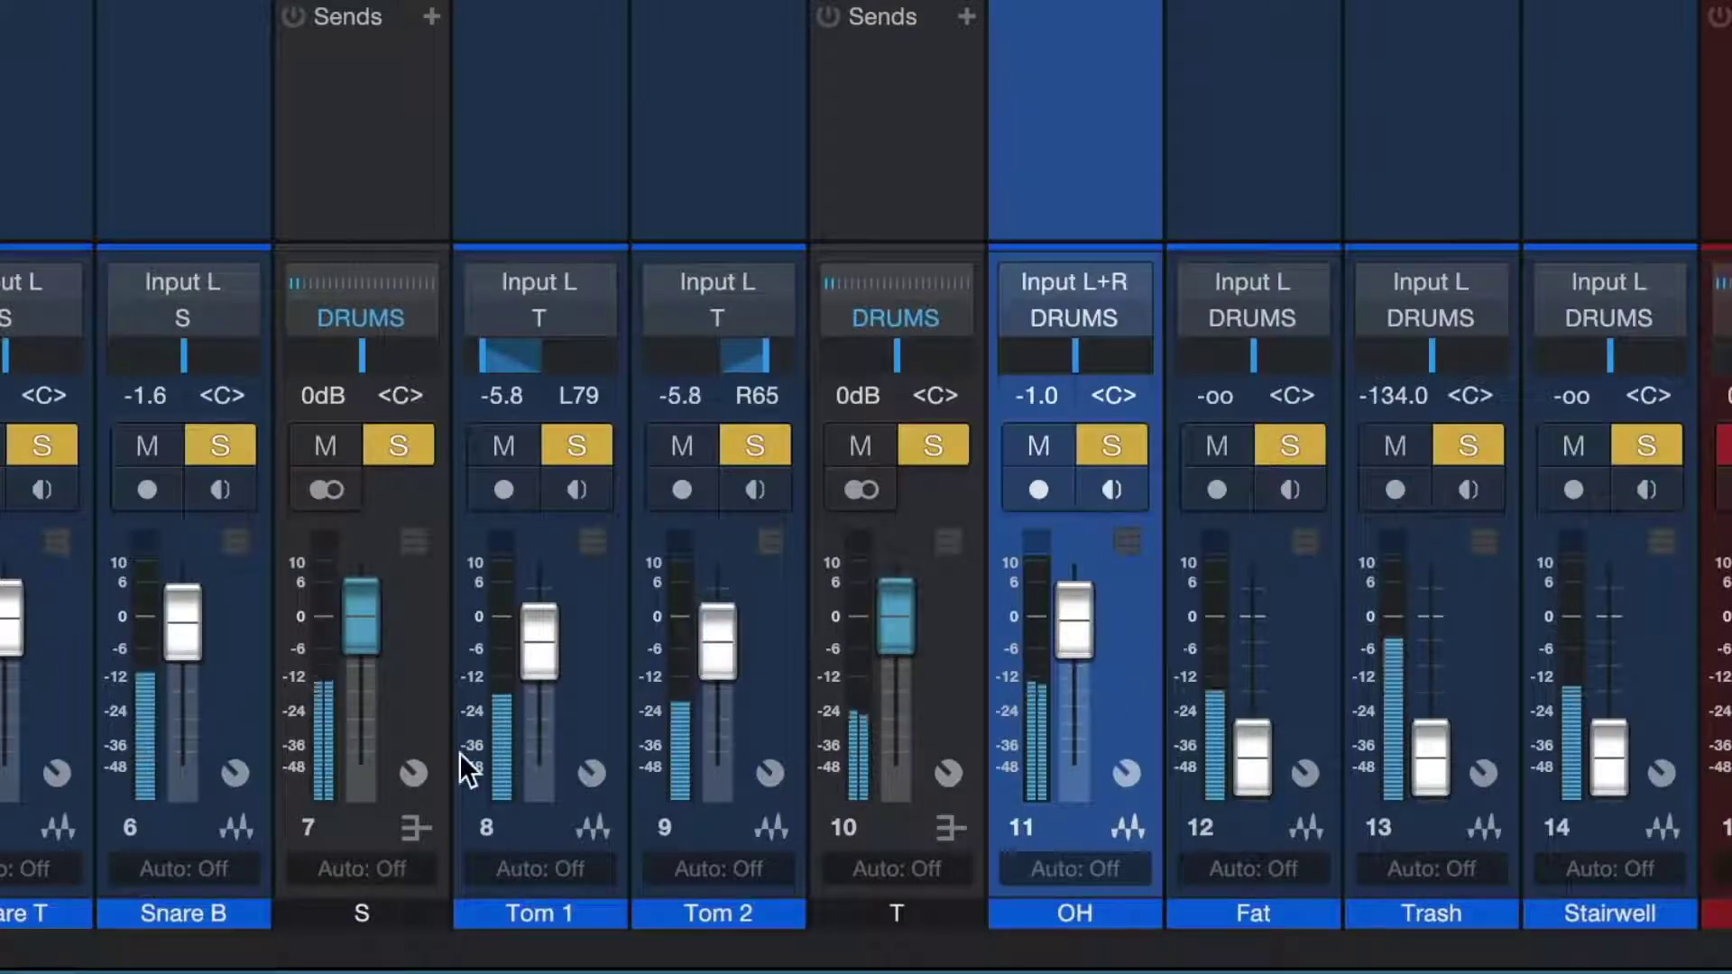
left_click_drag(1241, 744, 1228, 645)
left_click_drag(1446, 762, 1431, 713)
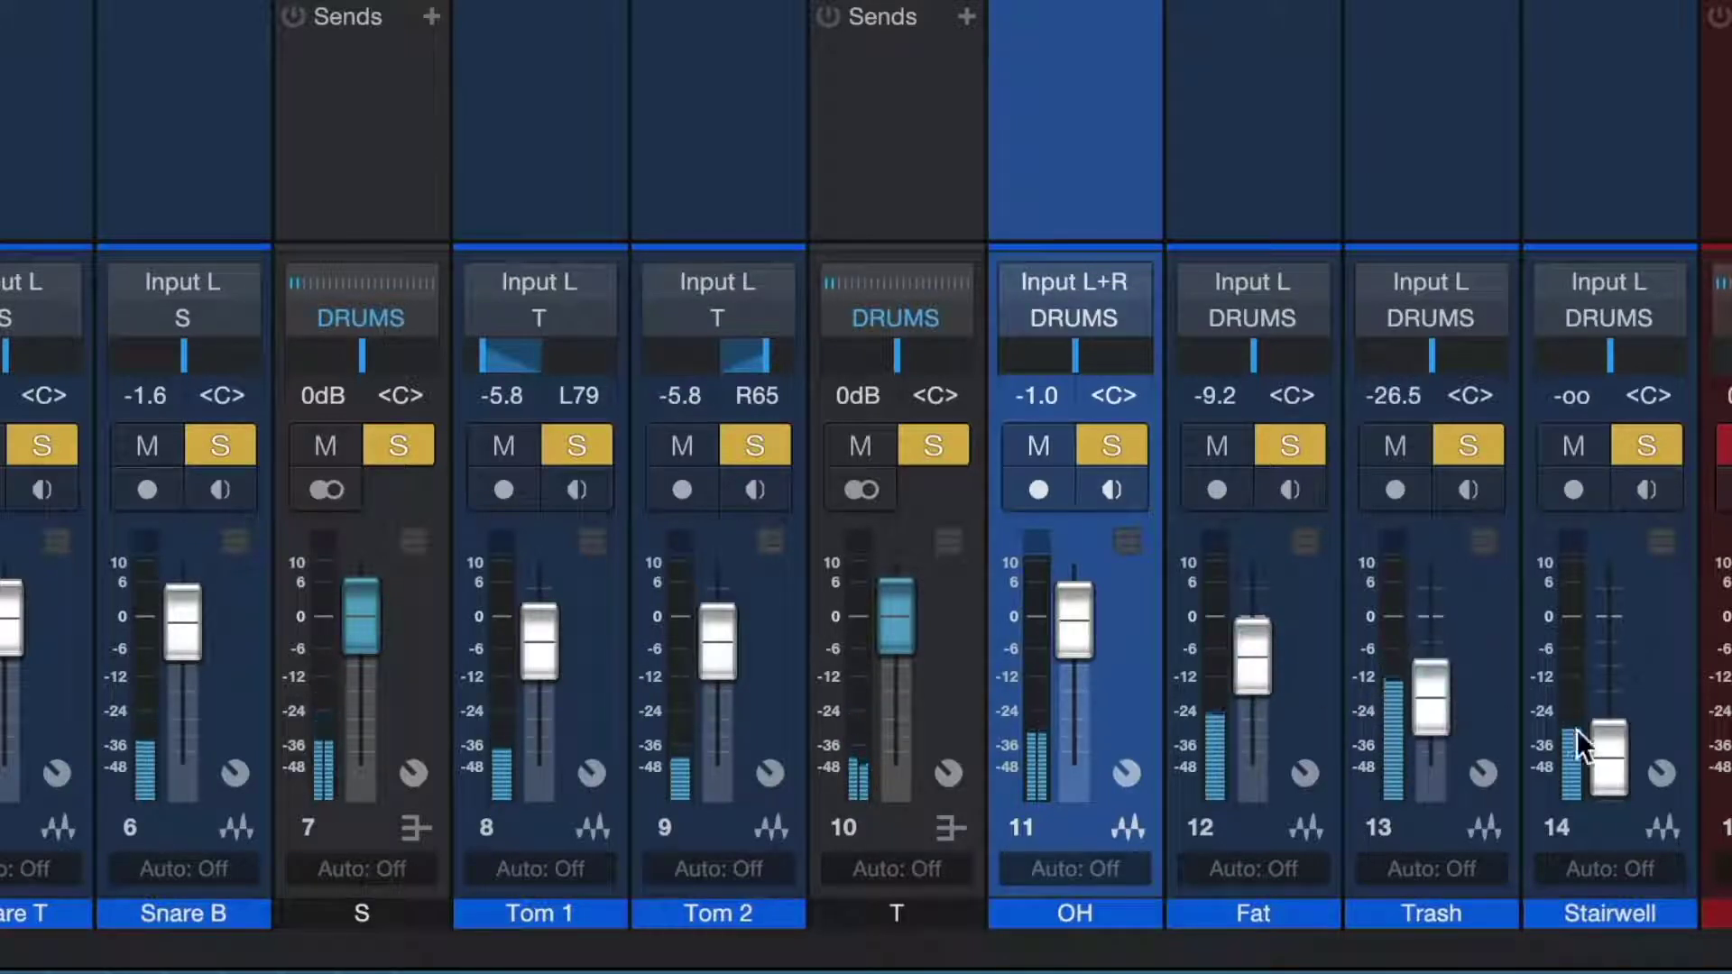
left_click_drag(1620, 755, 1614, 685)
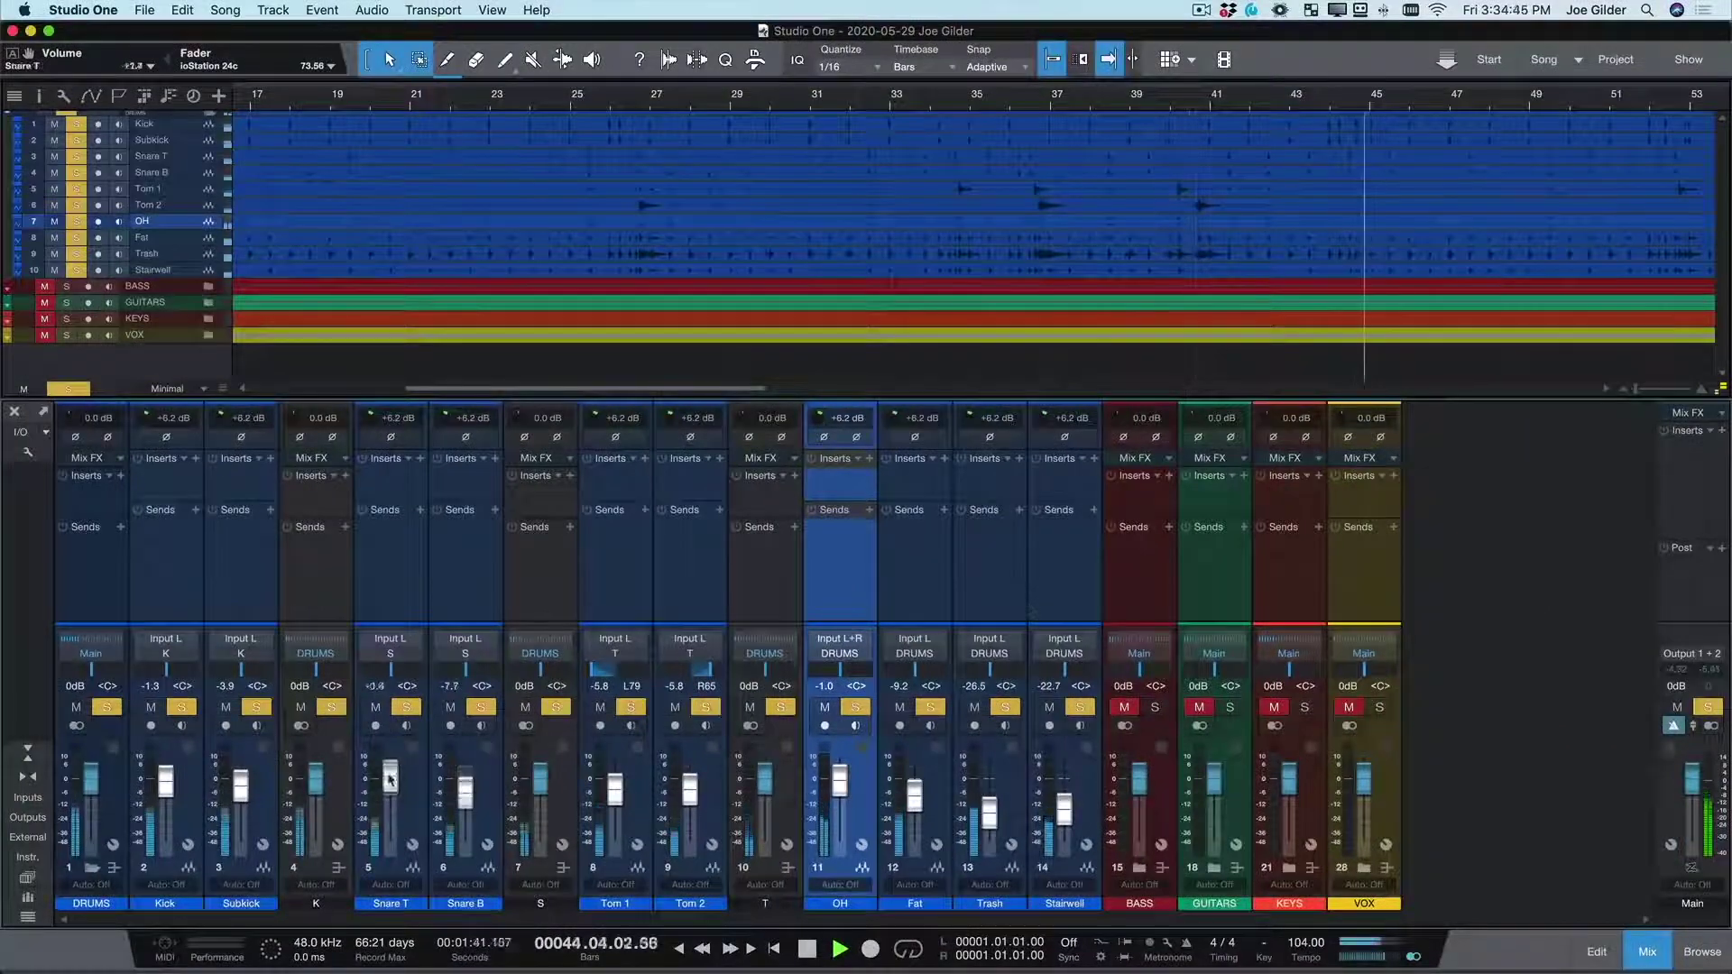
- Nudge Snare B to -2.5 dB and load Console Shaper as the Main output's Mix FX
left_click_drag(457, 792, 462, 781)
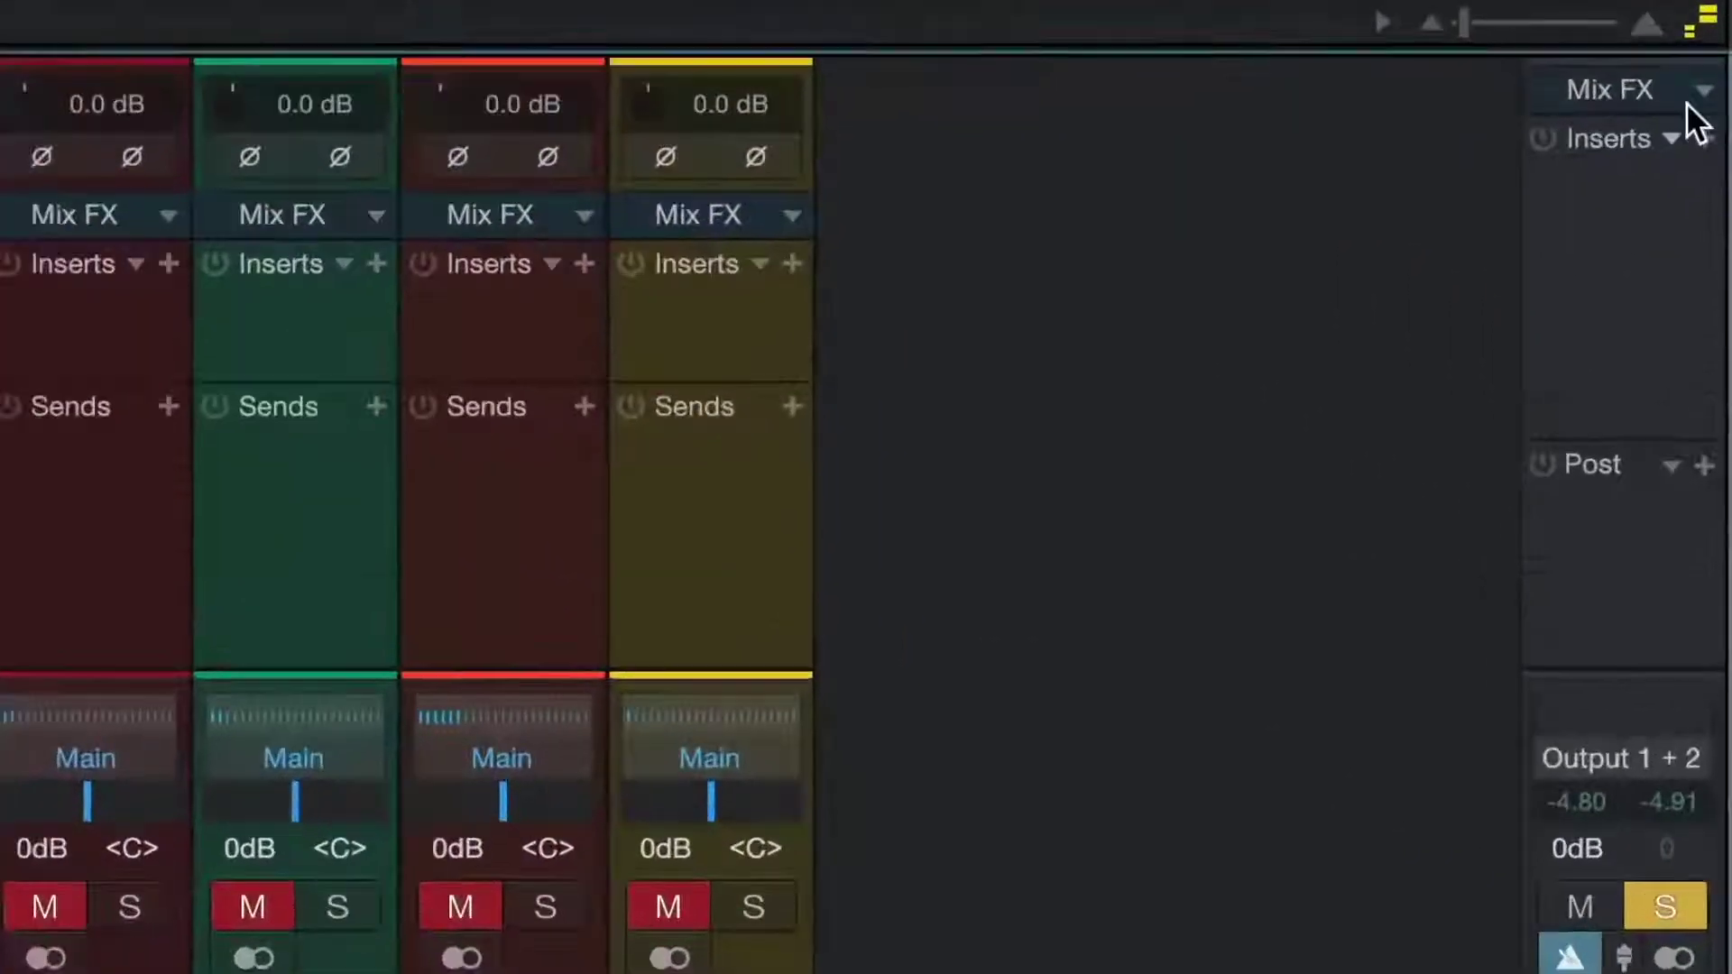
left_click(1719, 414)
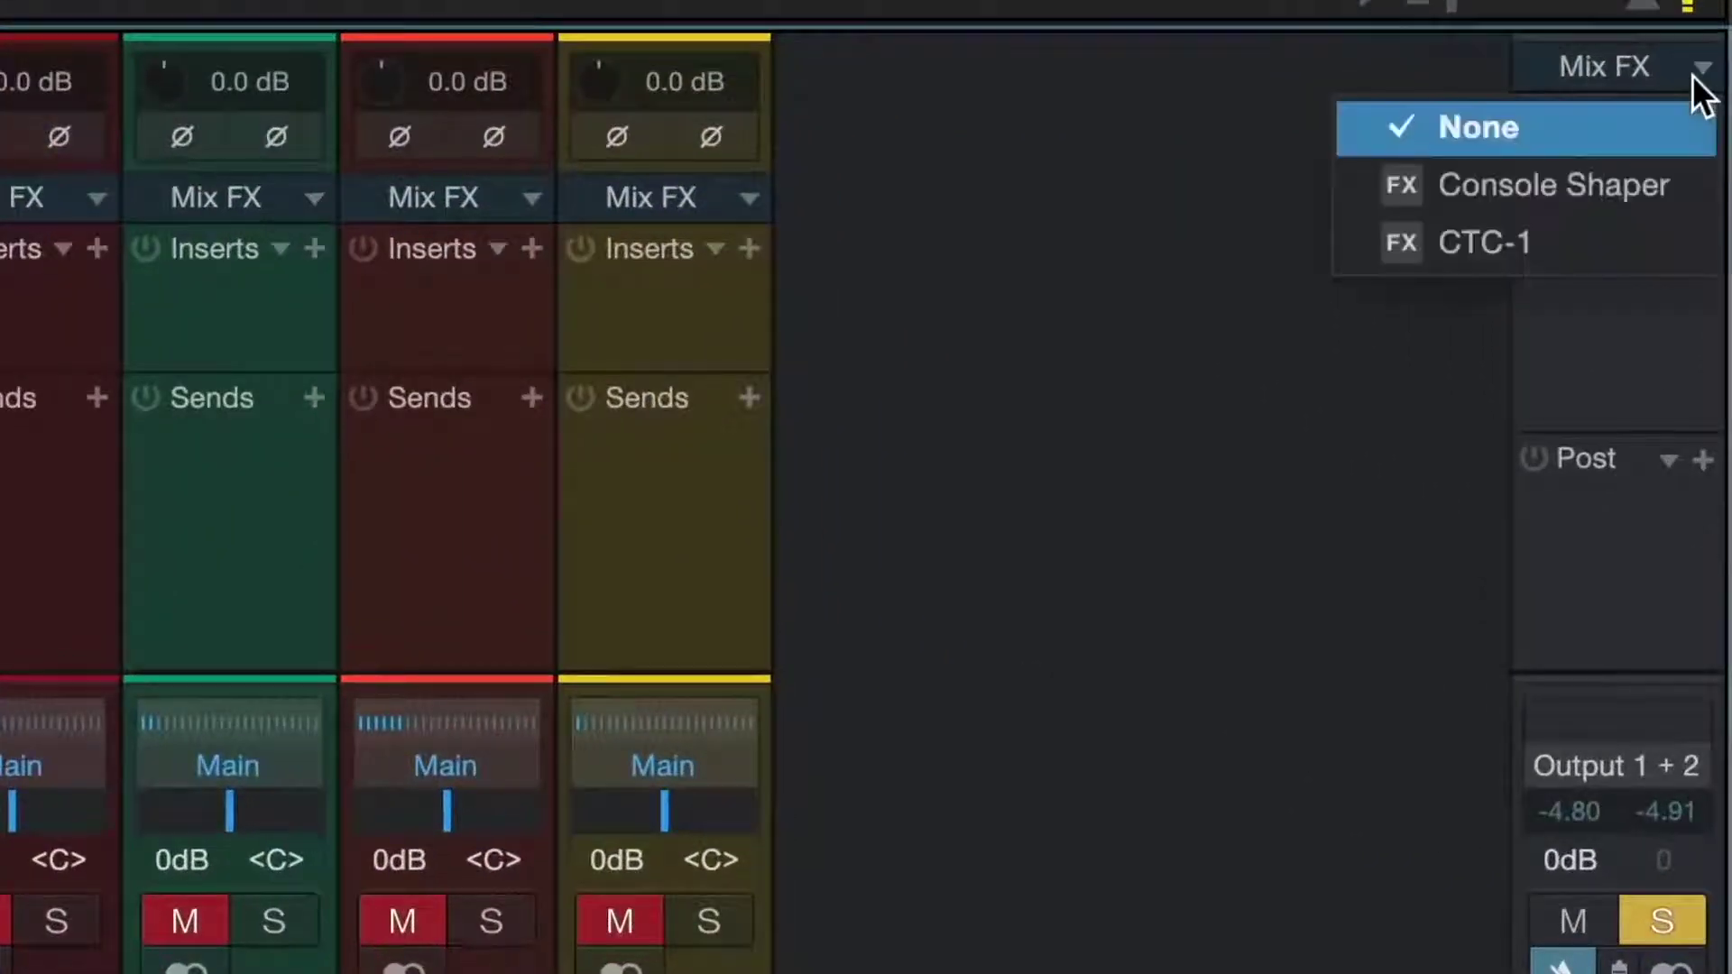
left_click(1568, 193)
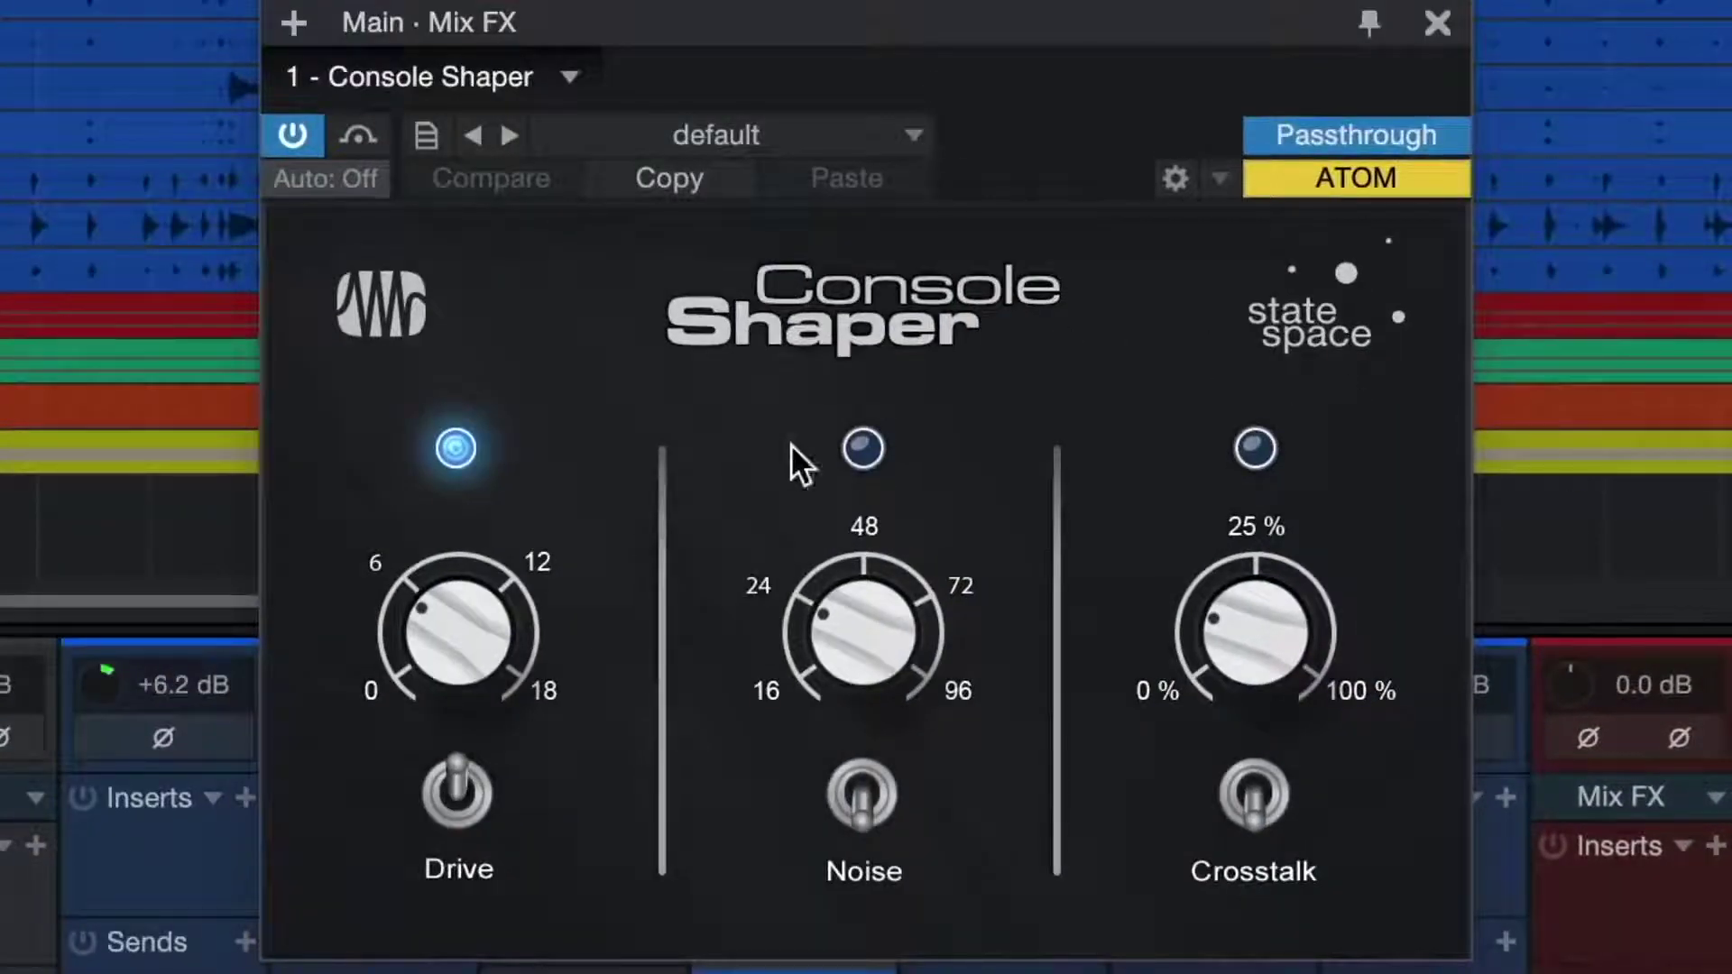
- Lower Console Shaper's Drive slightly, compare it bypassed twice, and leave it enabled
left_click_drag(458, 689, 468, 453)
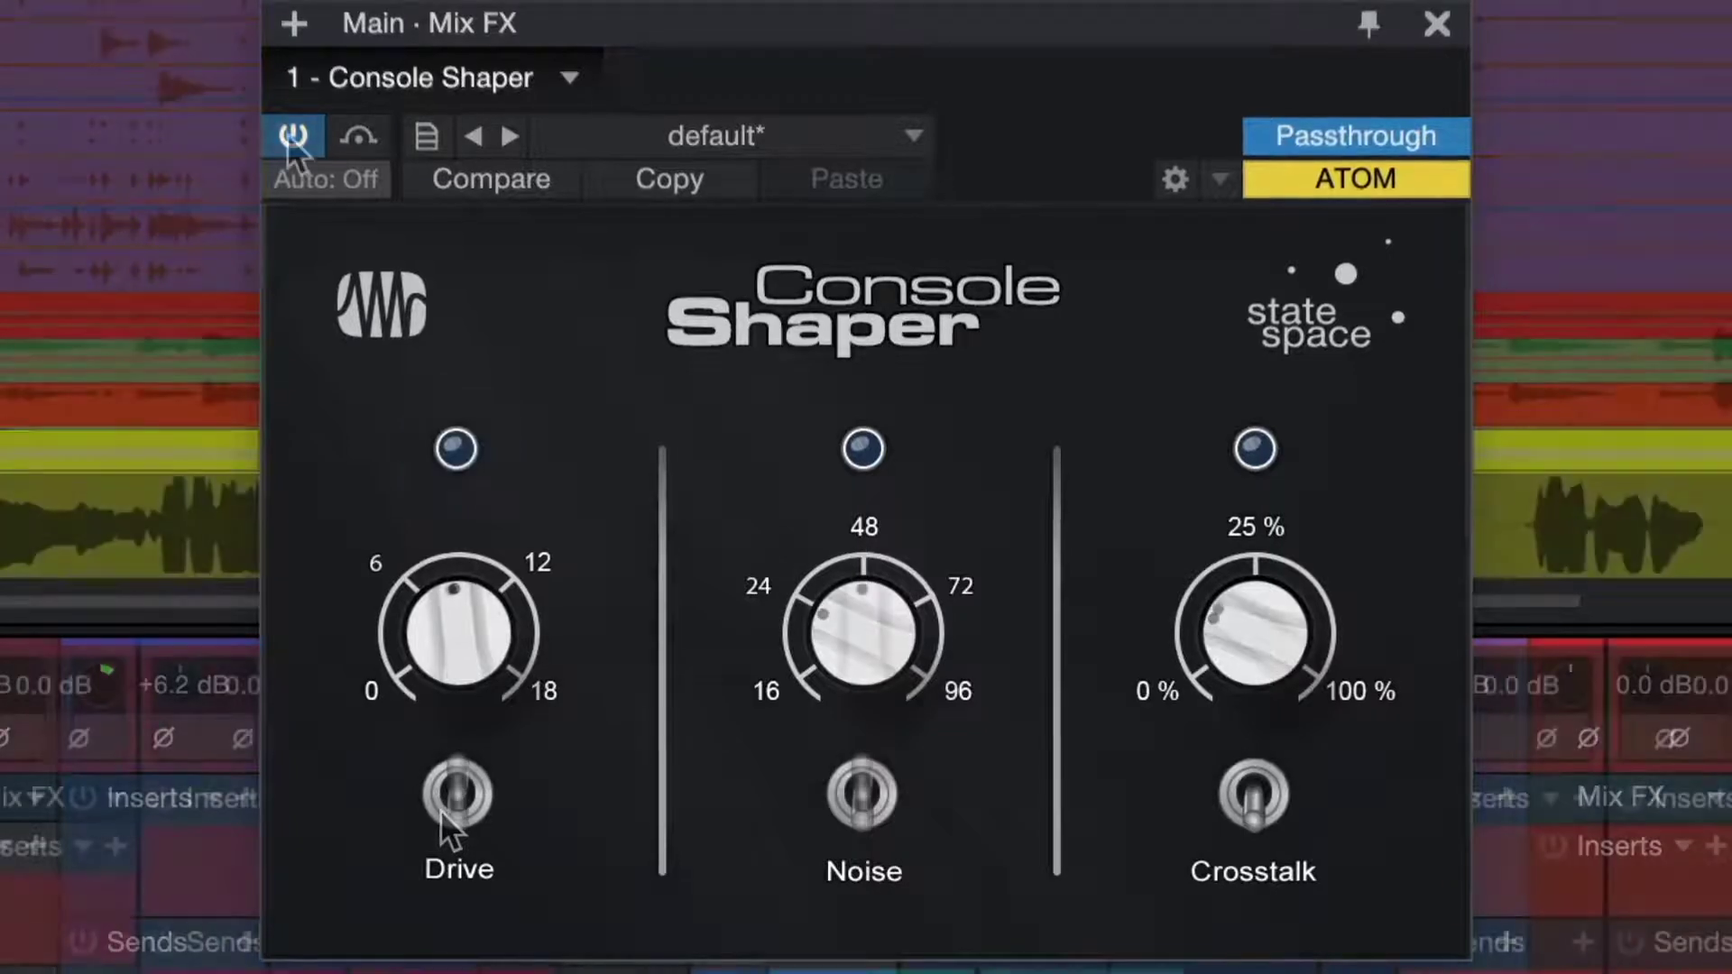
left_click(290, 136)
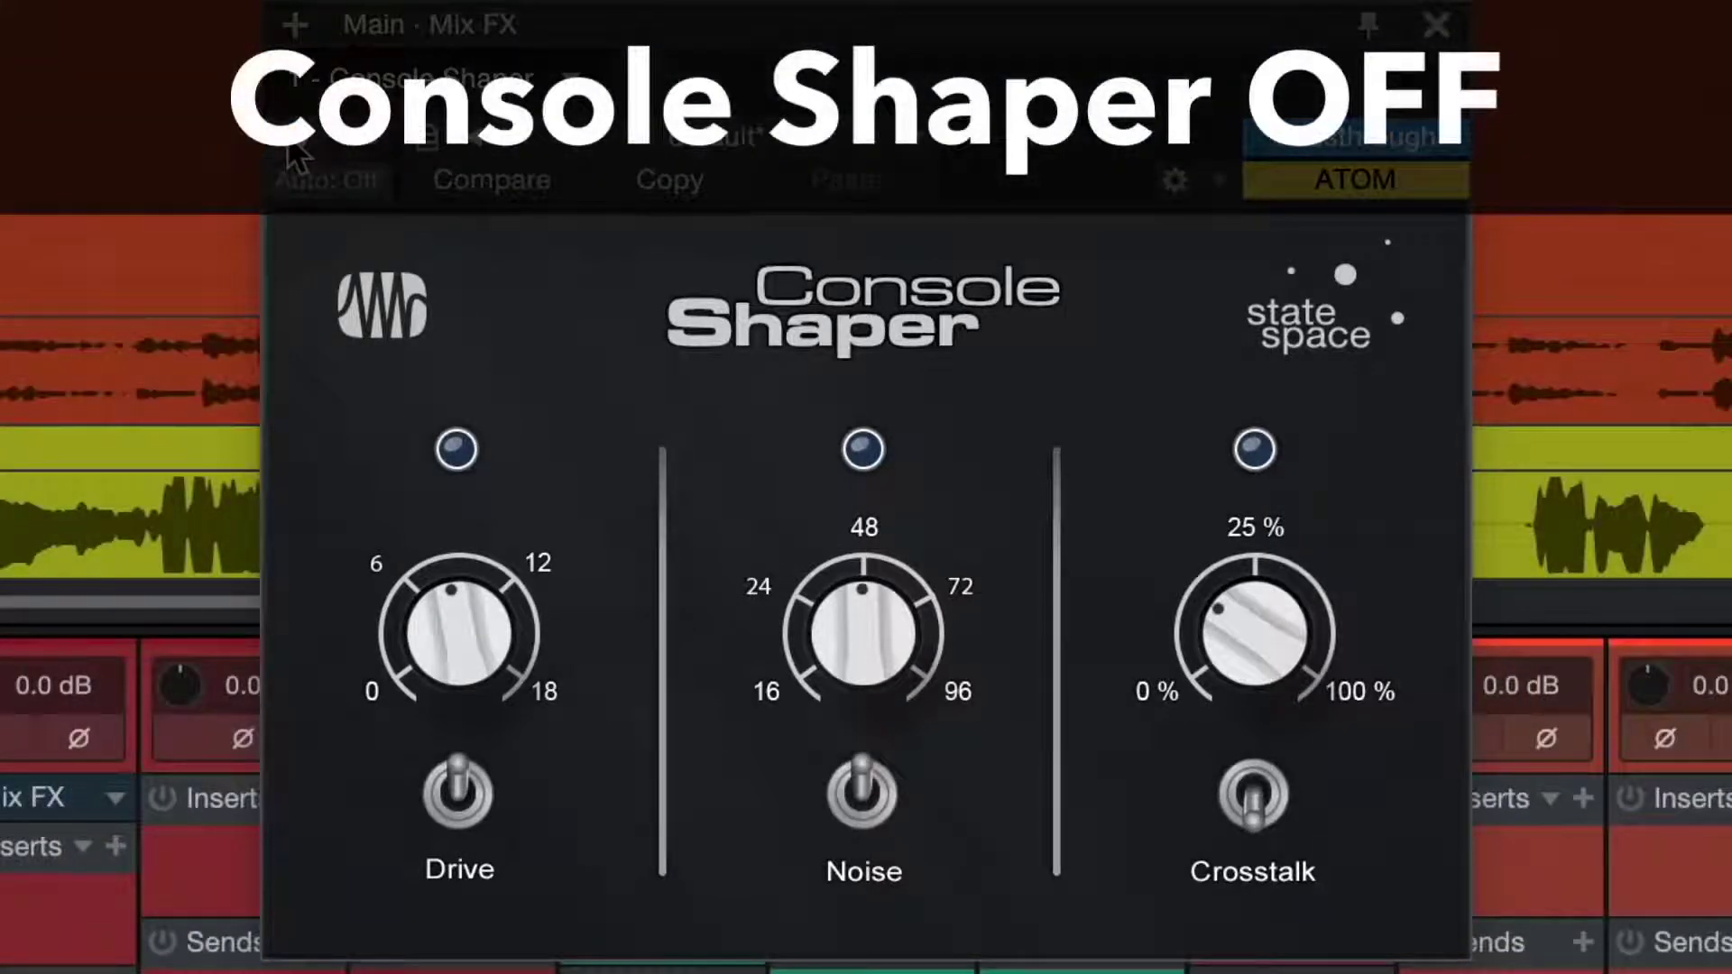
left_click(290, 142)
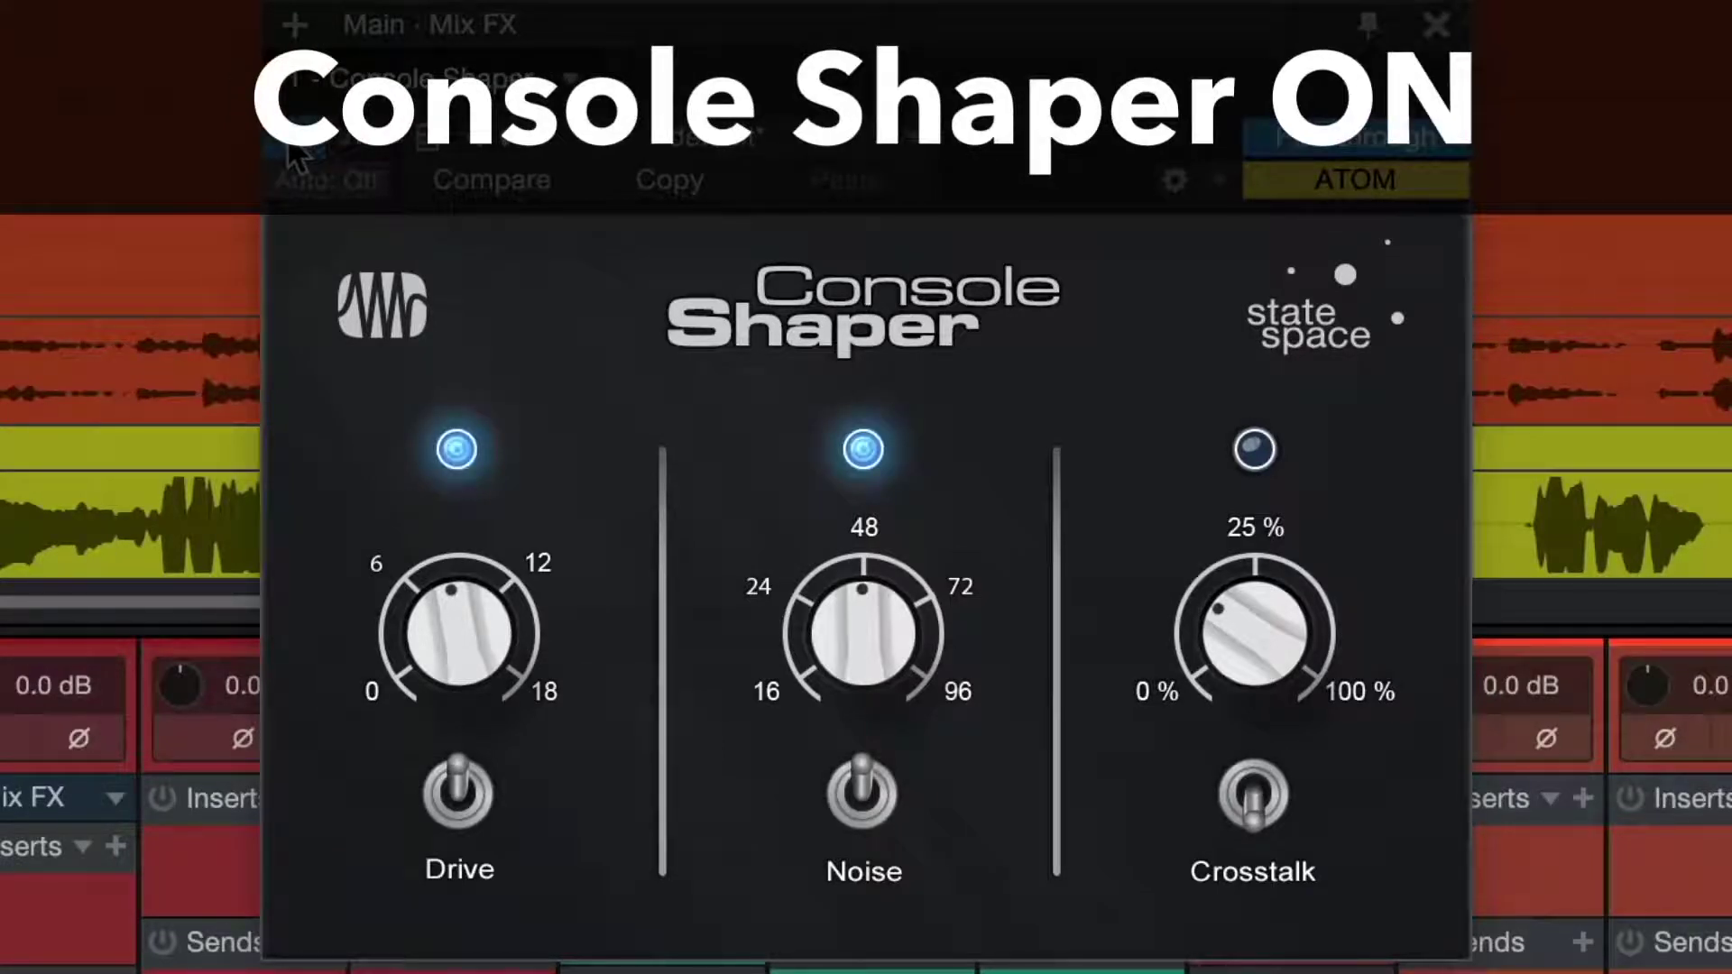
left_click(289, 143)
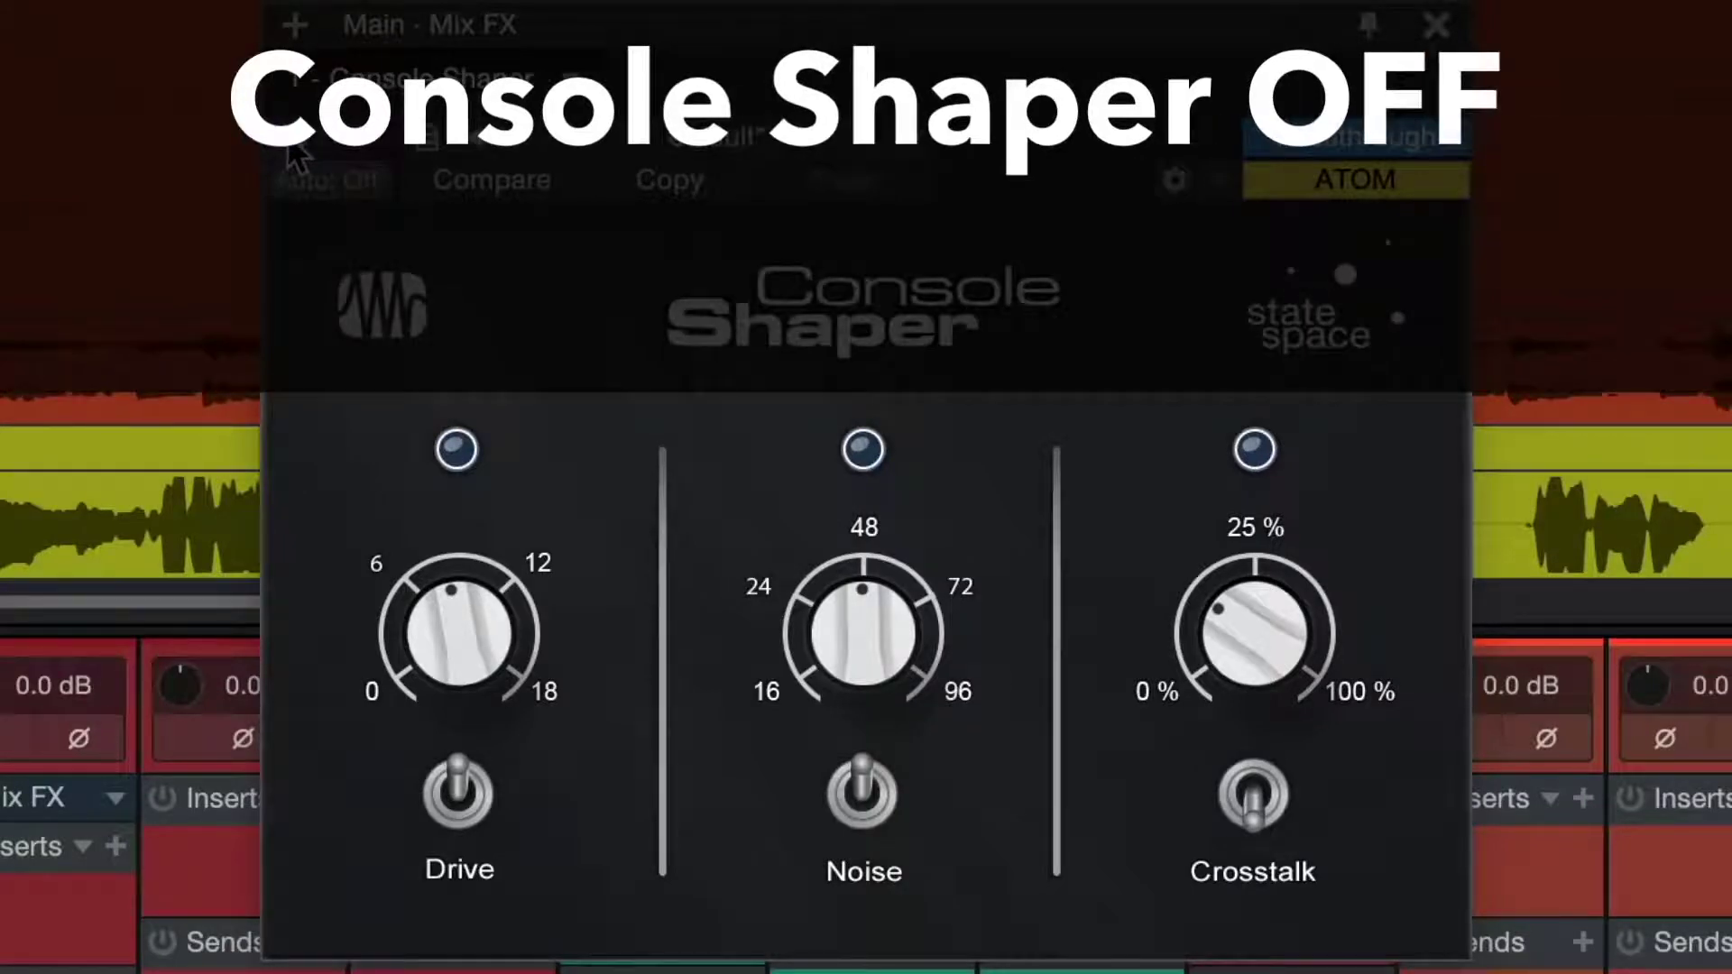
left_click(291, 144)
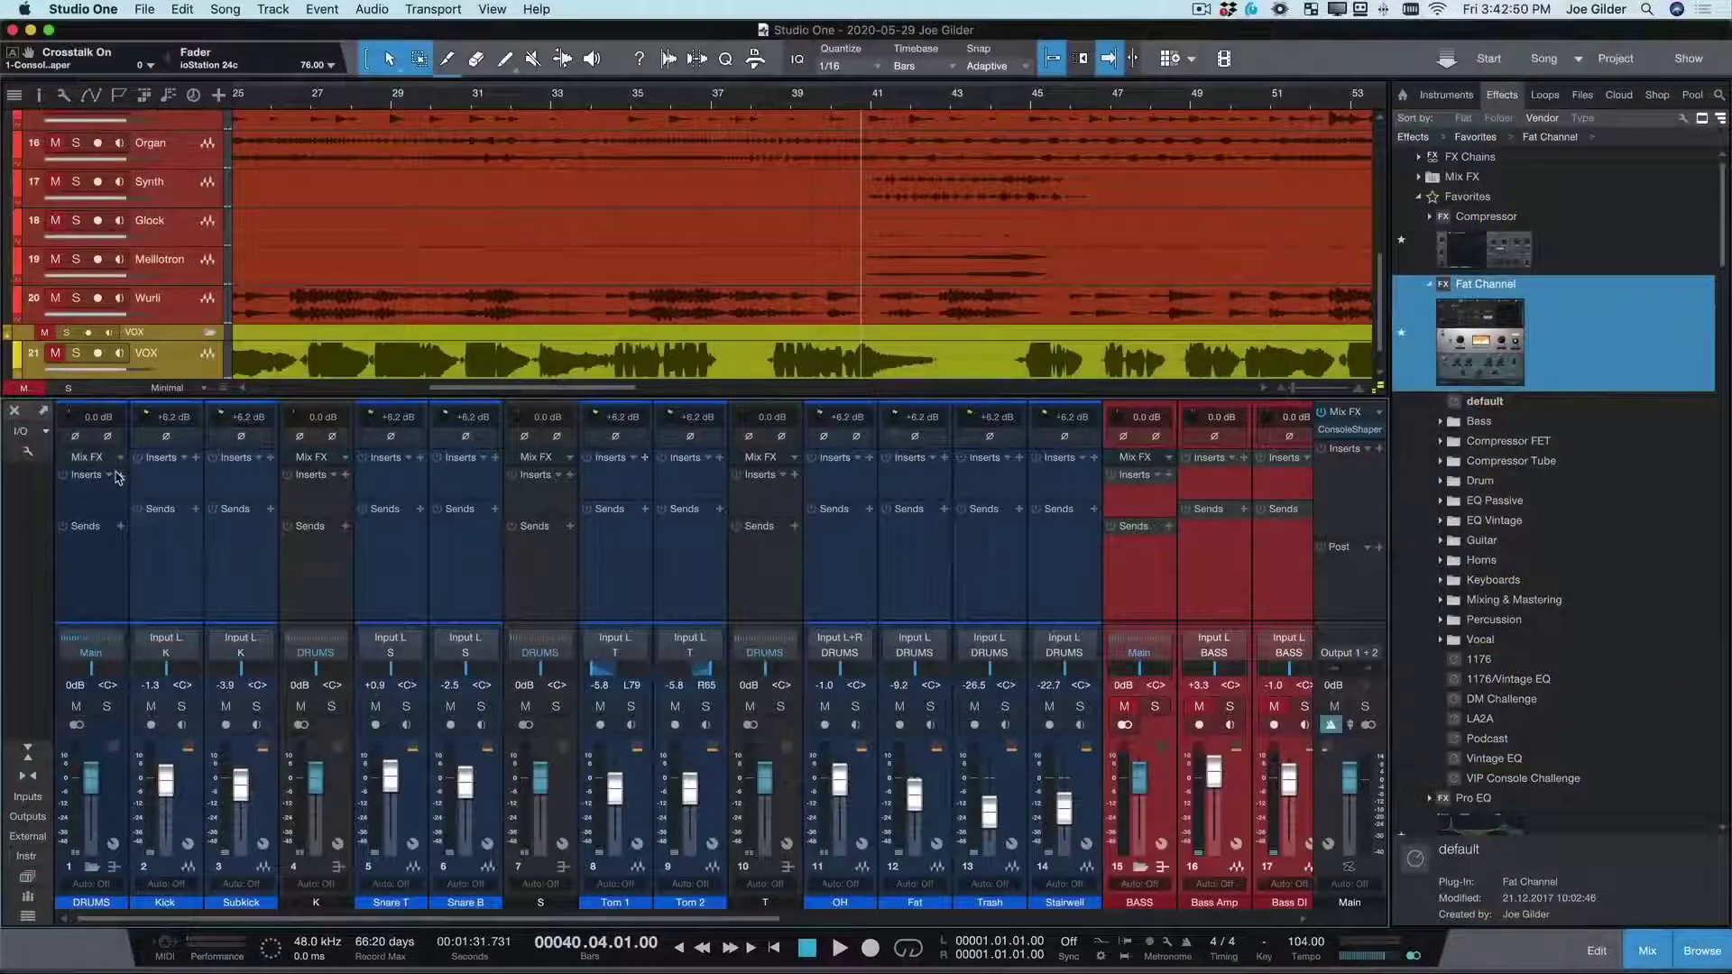
- Collapse the insert browser's effect folders and drop Fat Channel from Favorites onto the DRUMS bus
left_click(120, 477)
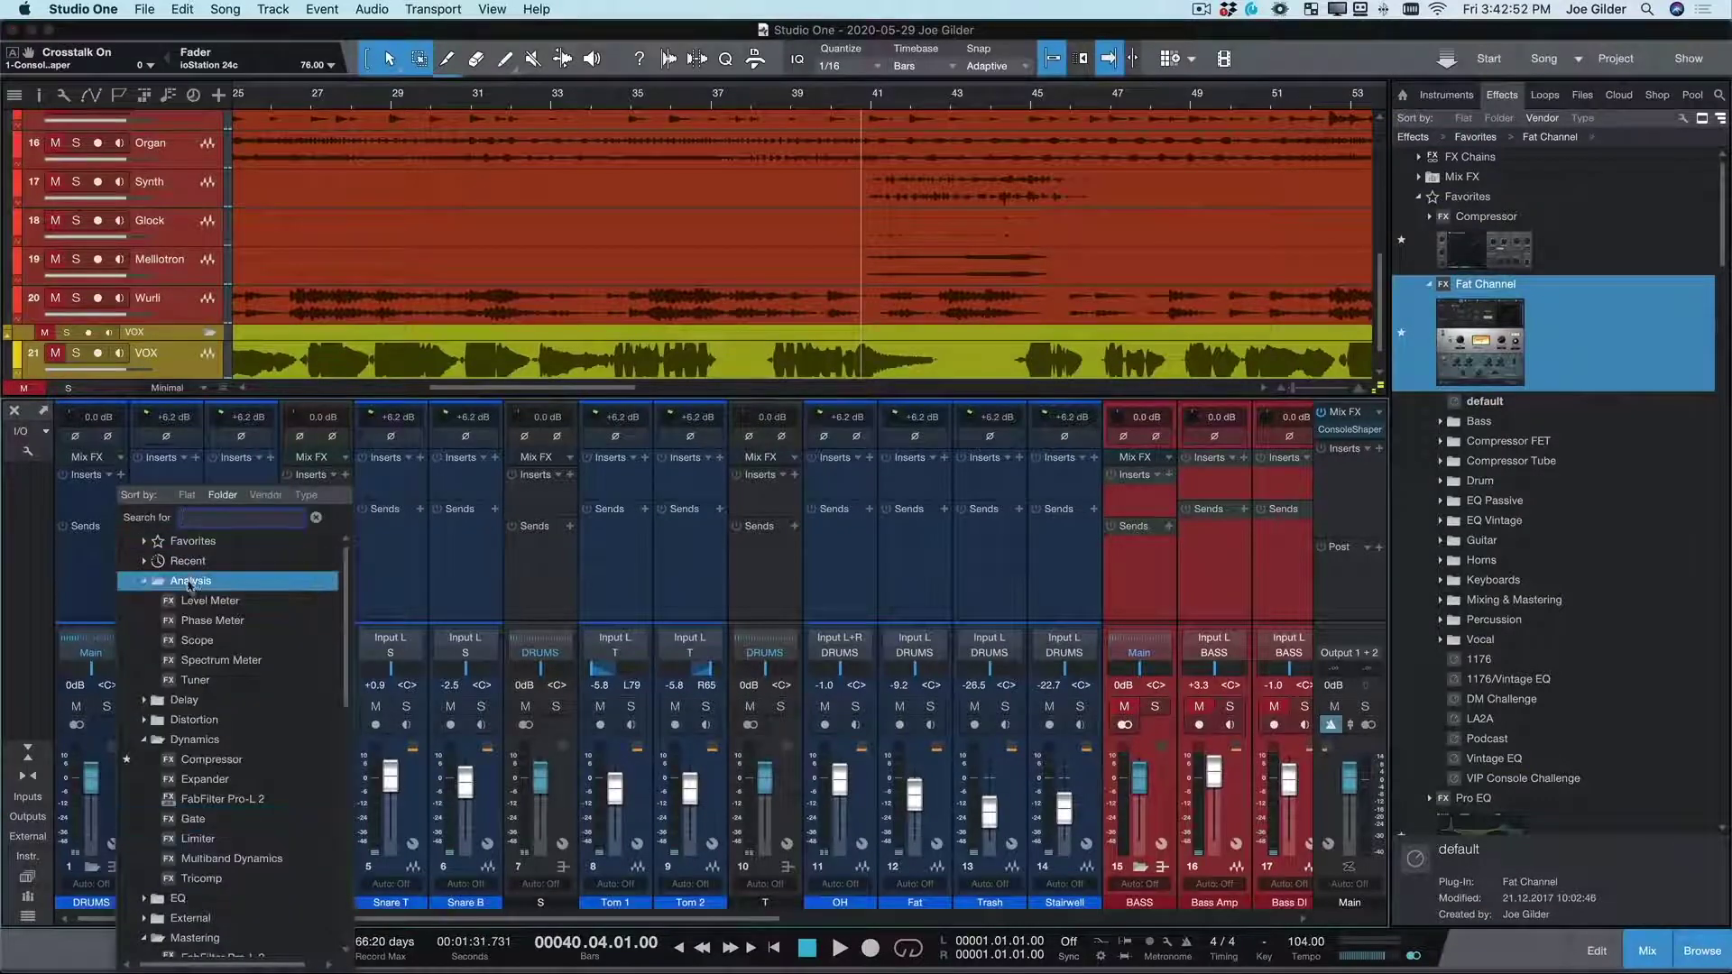
left_click(143, 580)
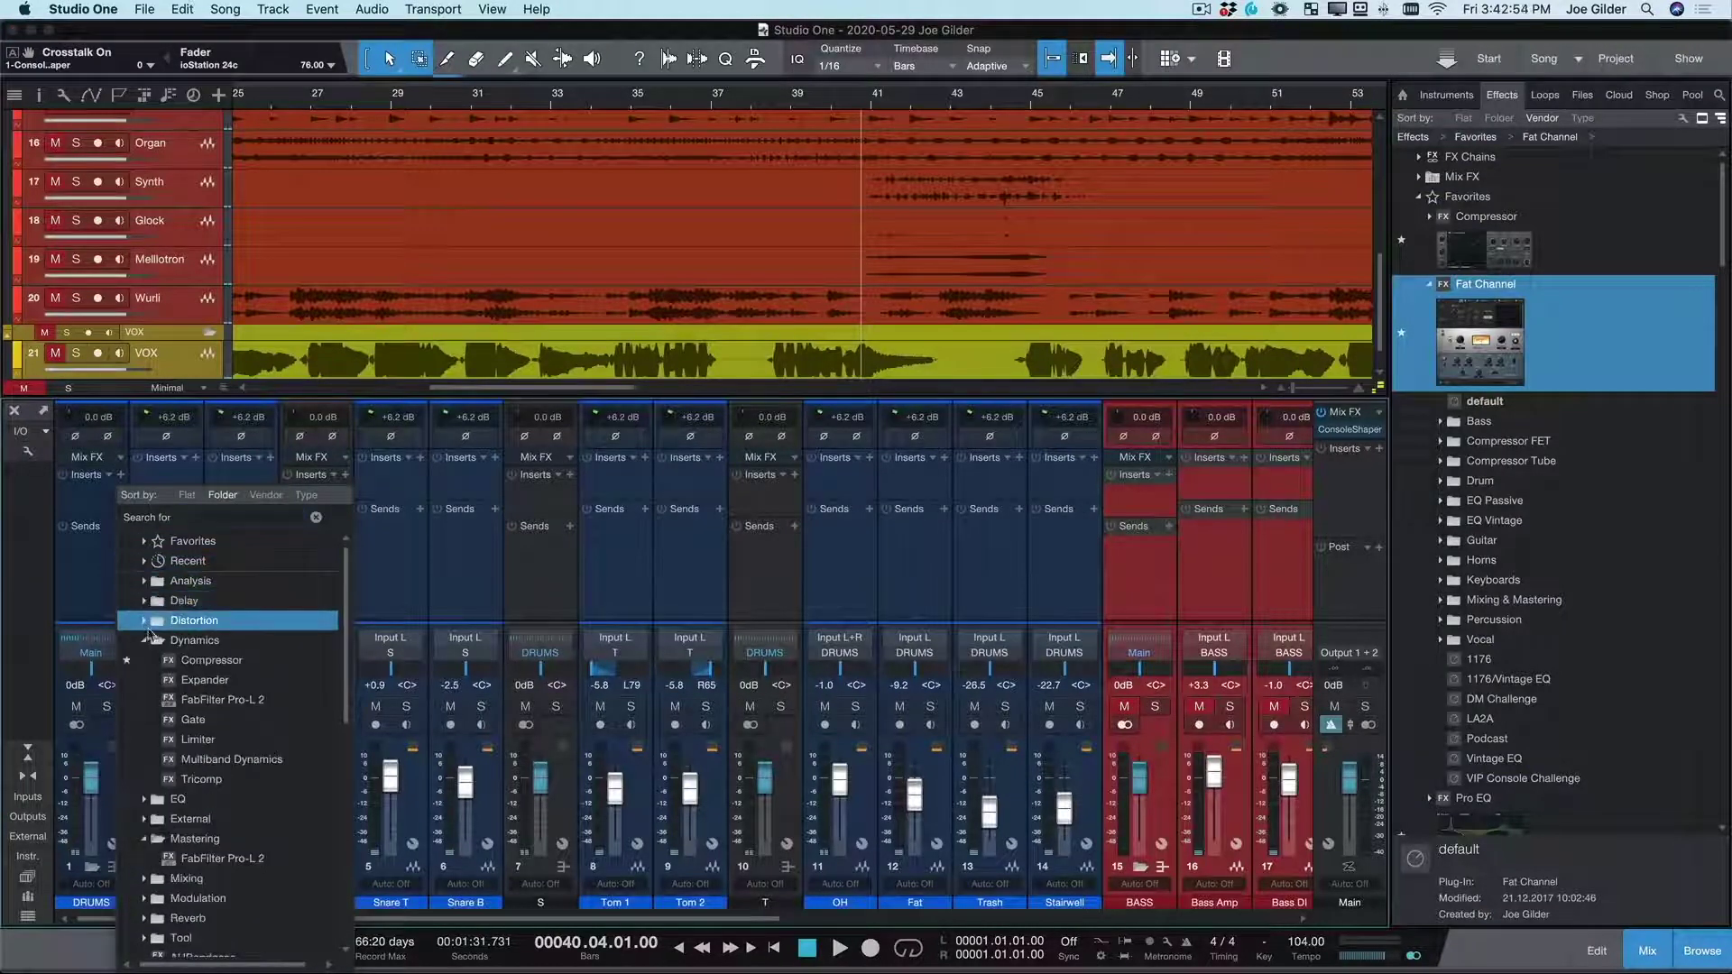
left_click(146, 640)
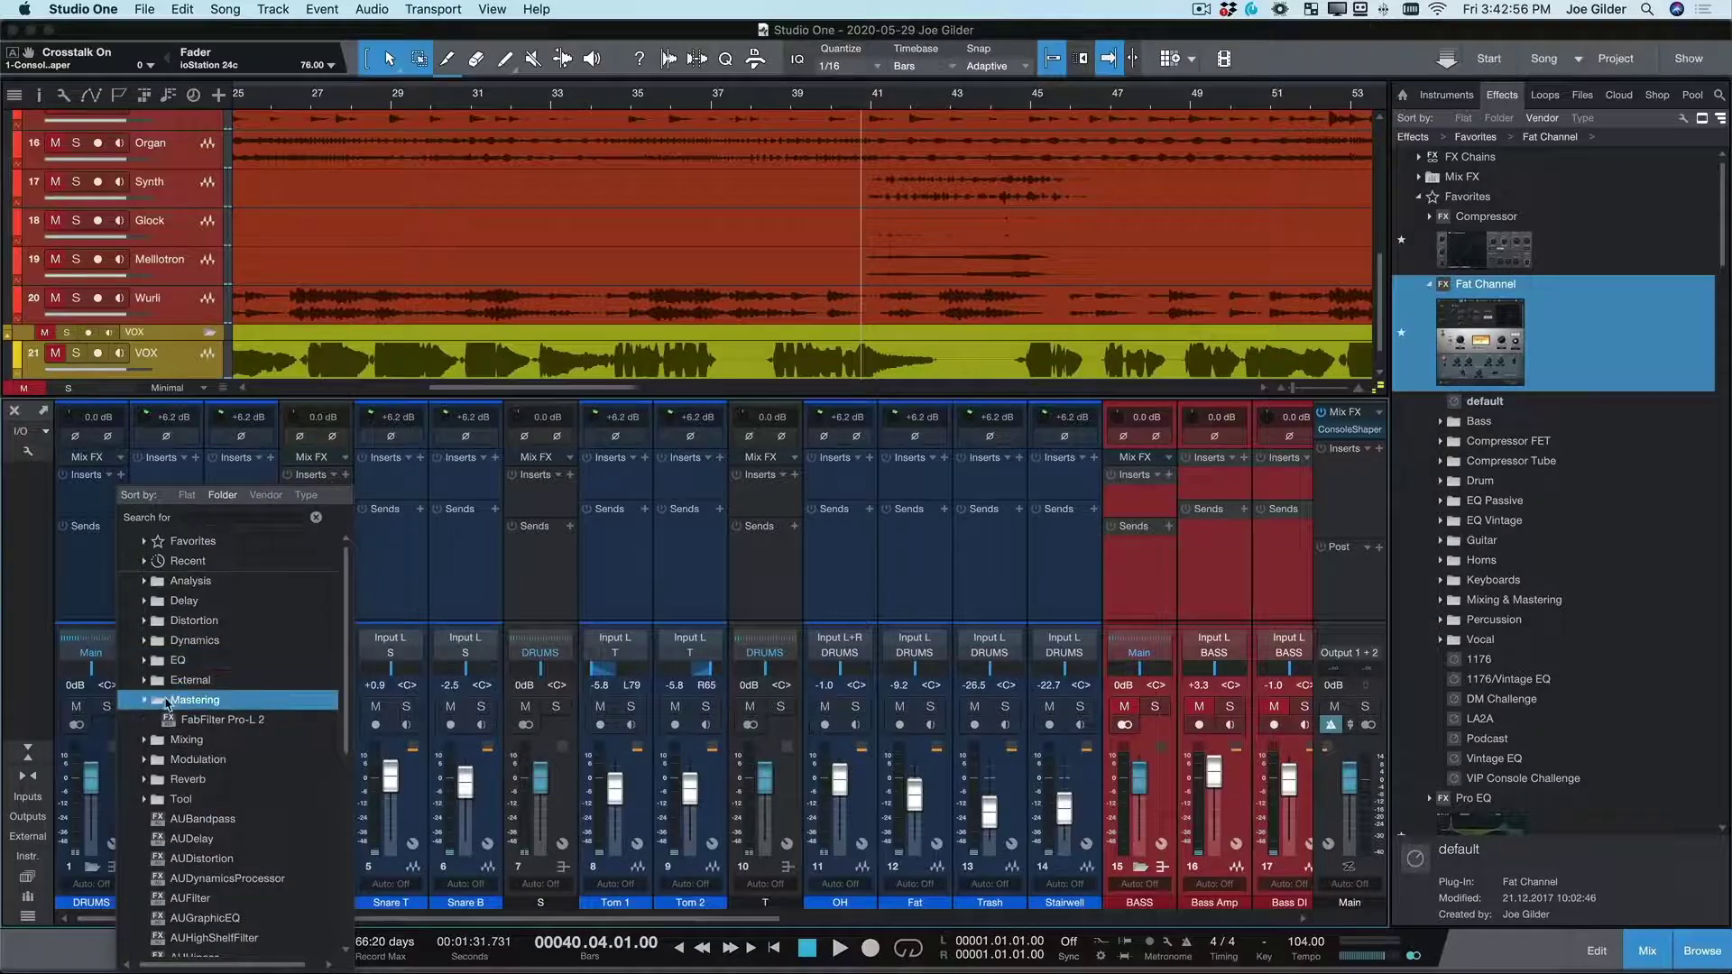
left_click(145, 699)
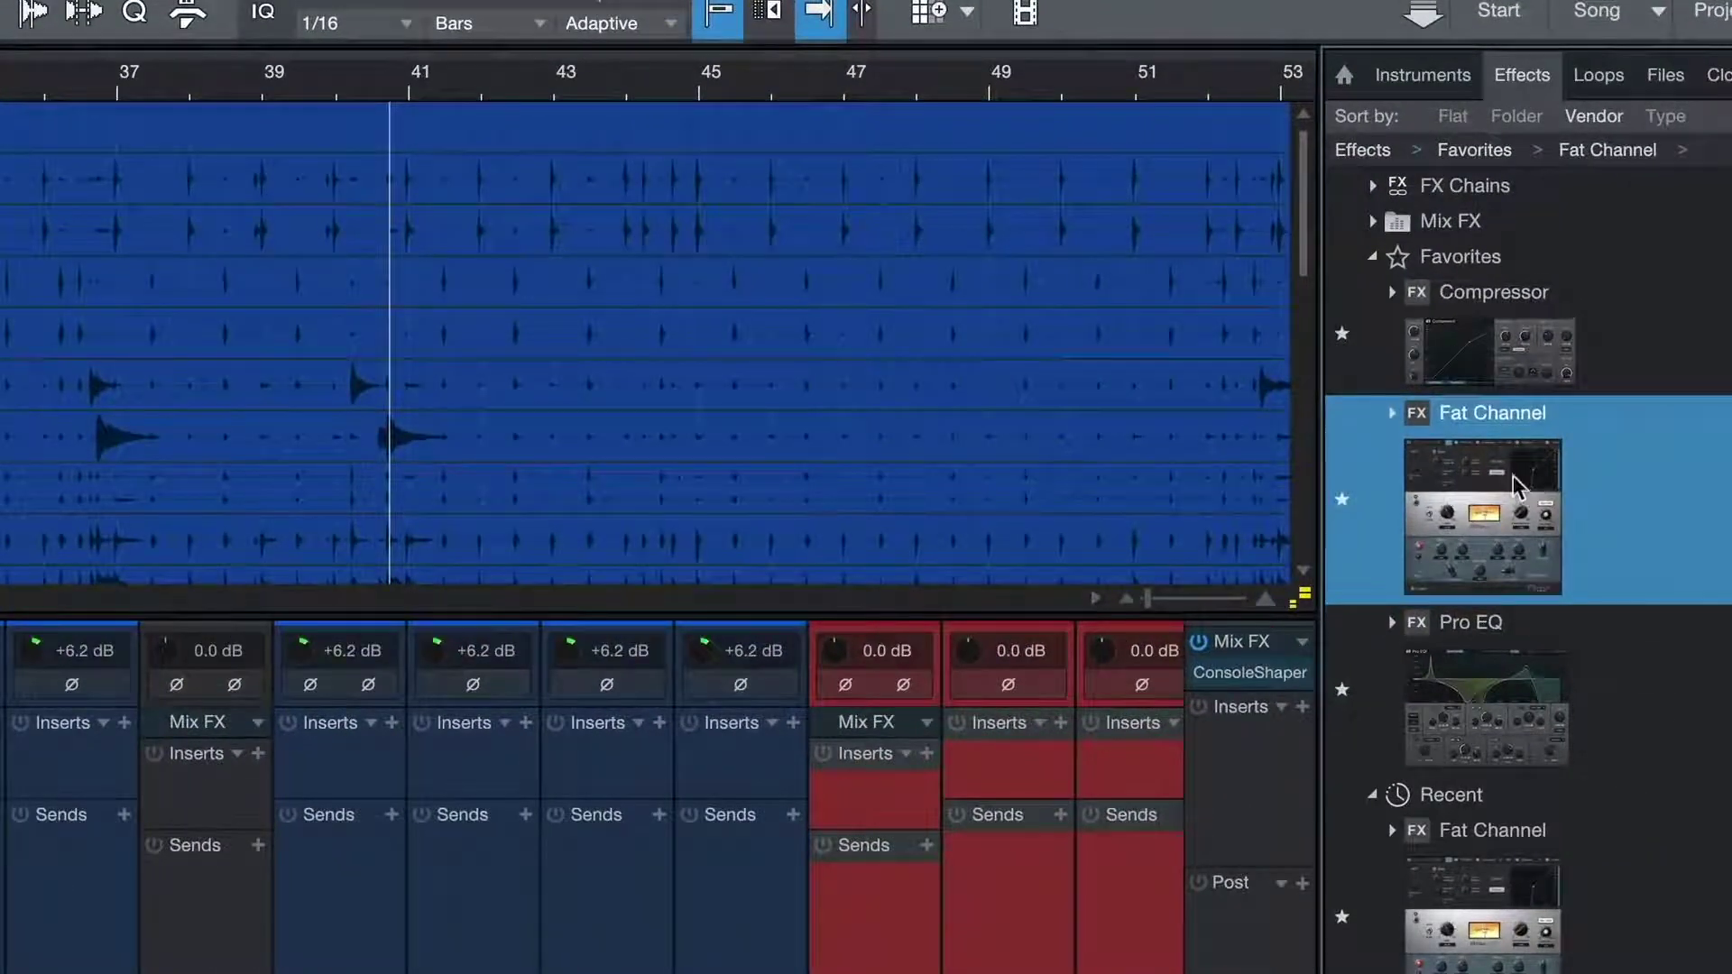
left_click_drag(1515, 487, 1138, 127)
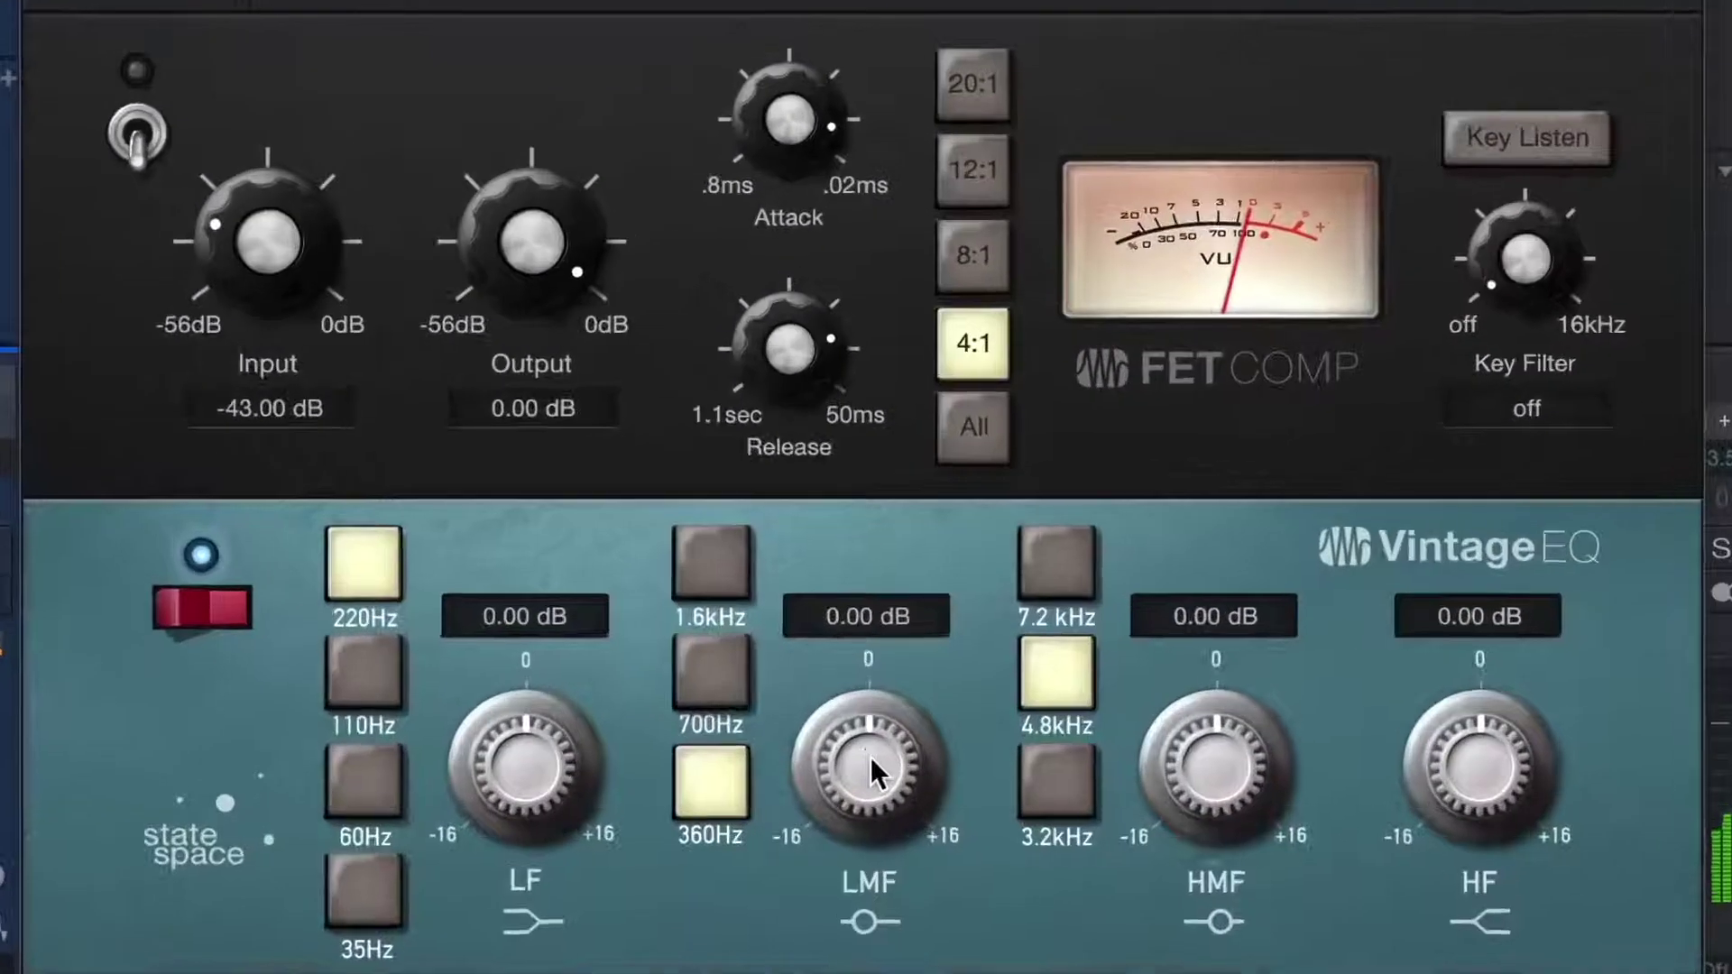
- Cut the low-mid EQ band, boost the lows, and switch on the FET compressor with faster release
left_click_drag(829, 785, 869, 786)
left_click_drag(590, 807, 587, 771)
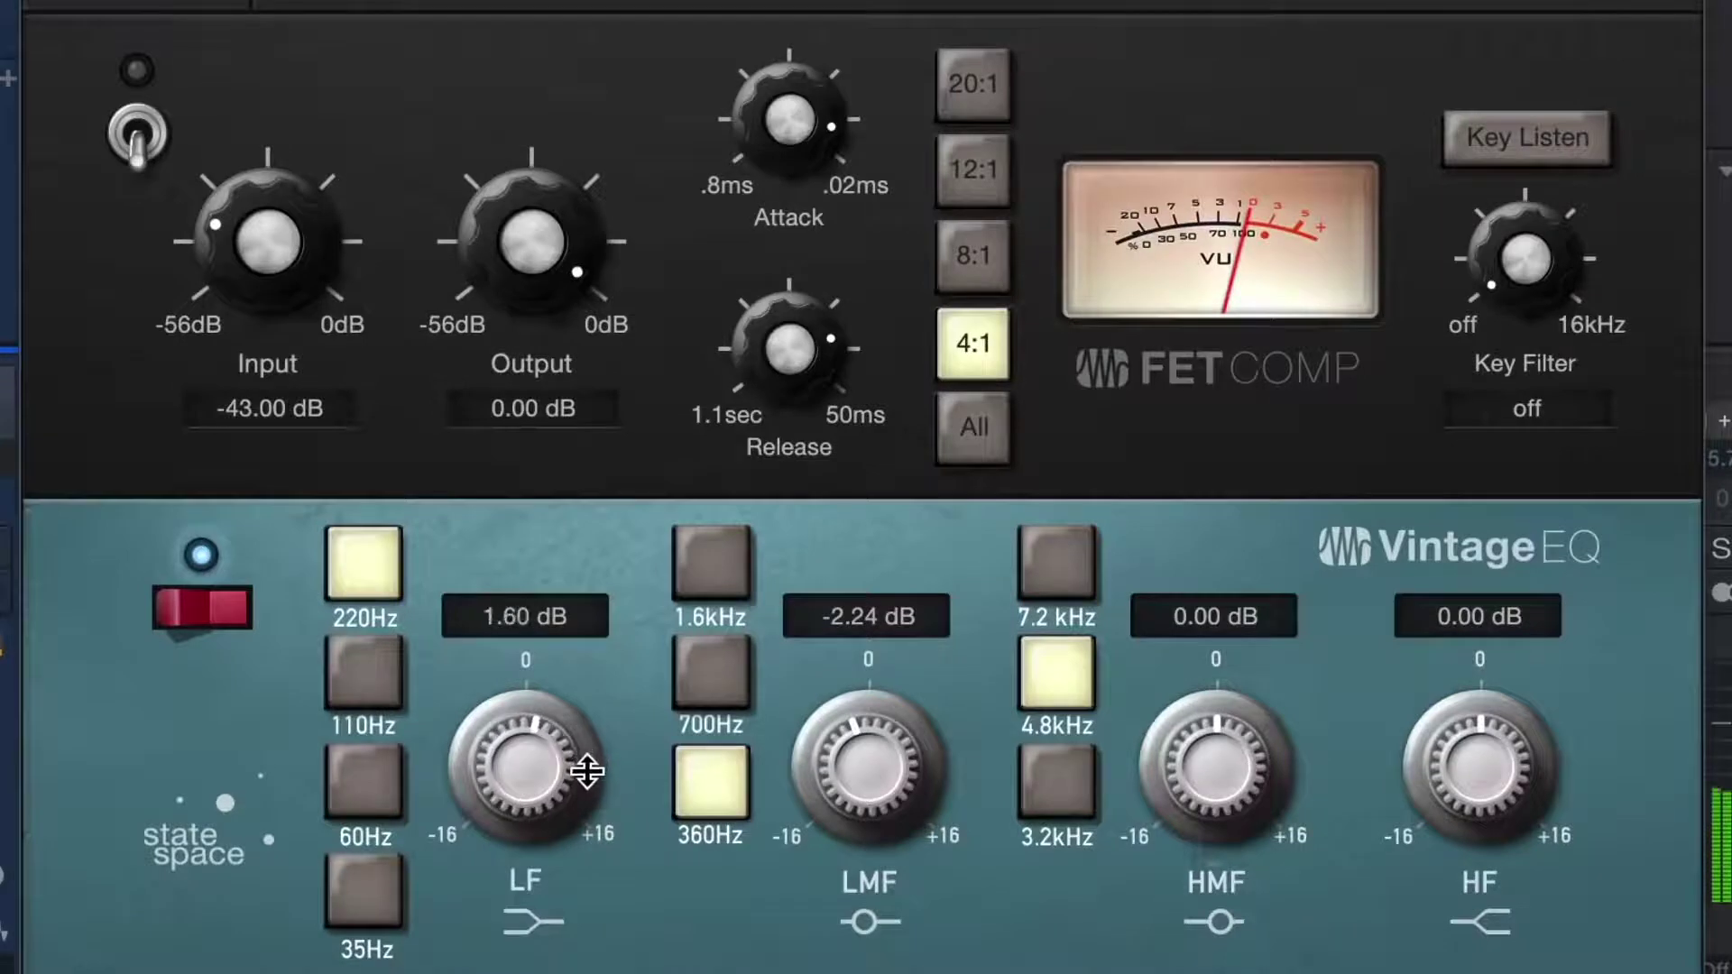
left_click(139, 134)
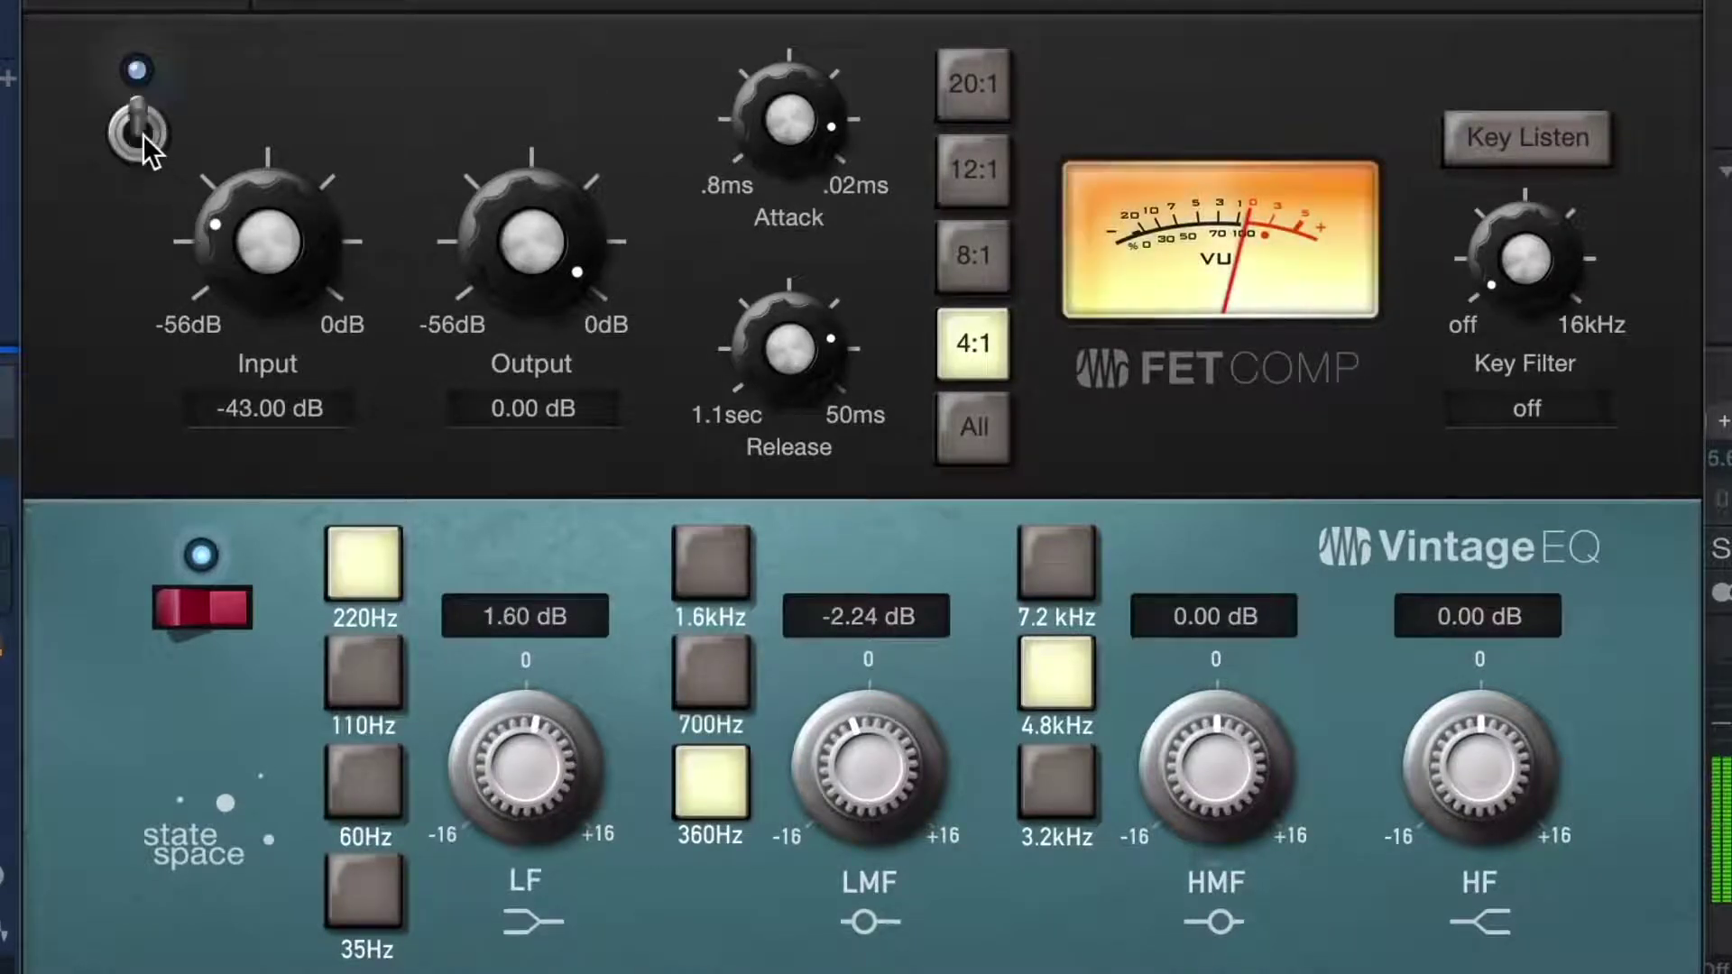
left_click_drag(537, 213, 532, 282)
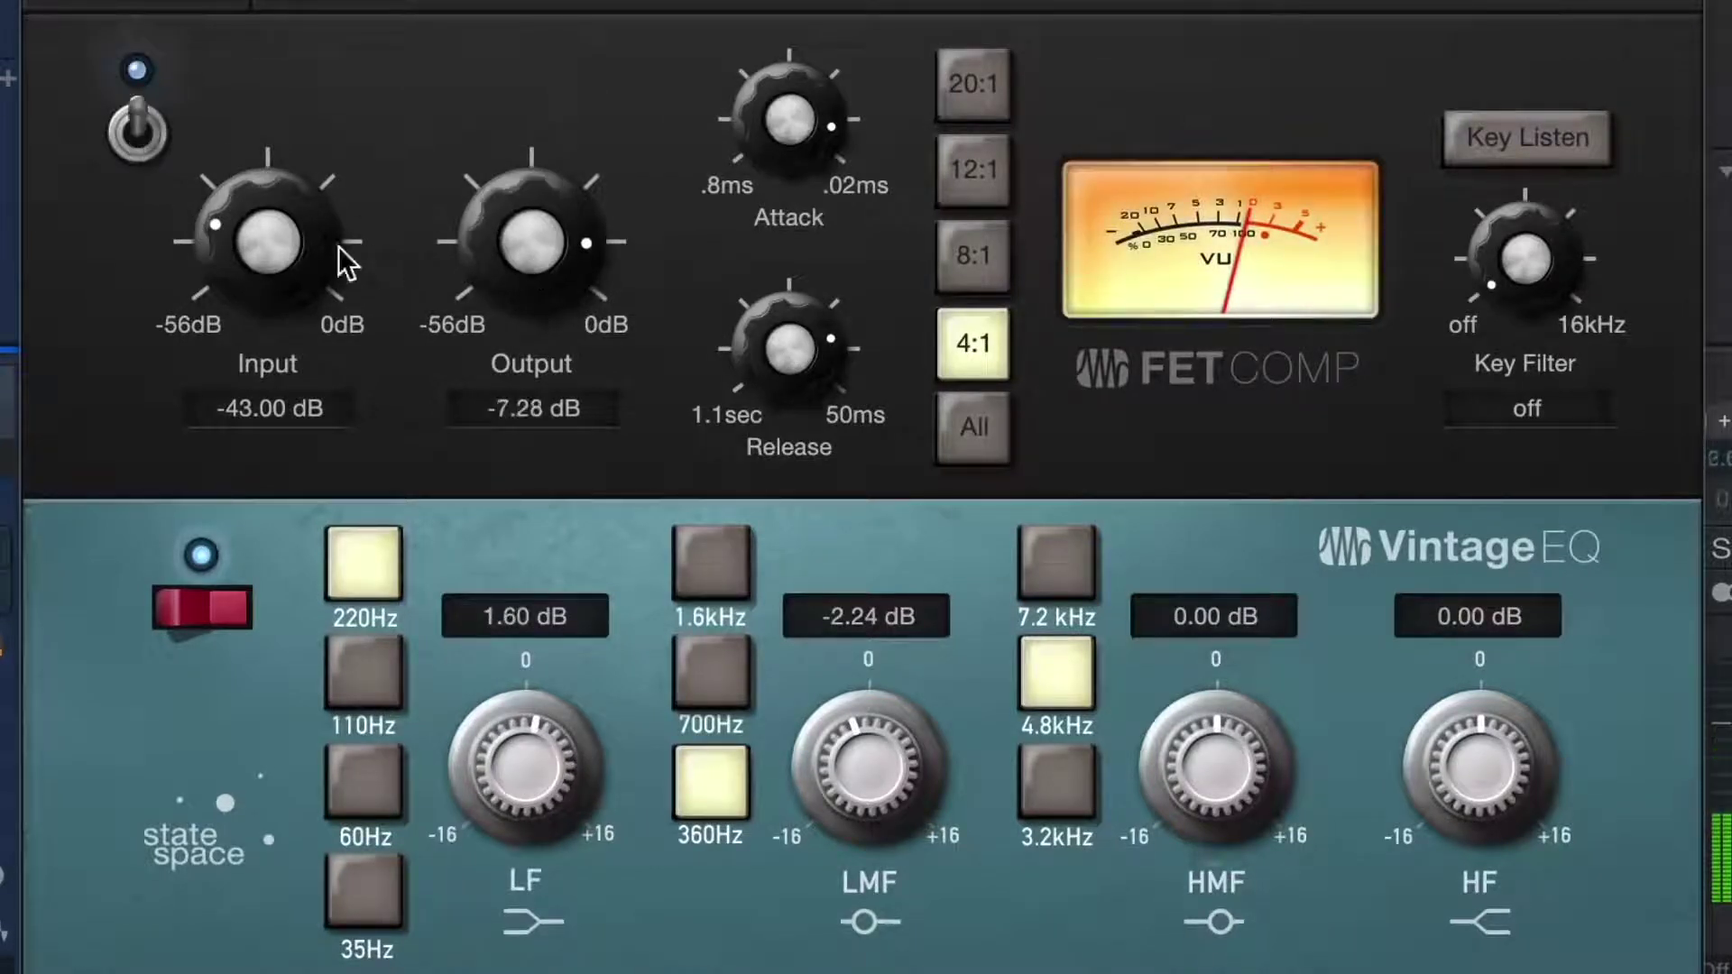
left_click_drag(305, 240, 308, 169)
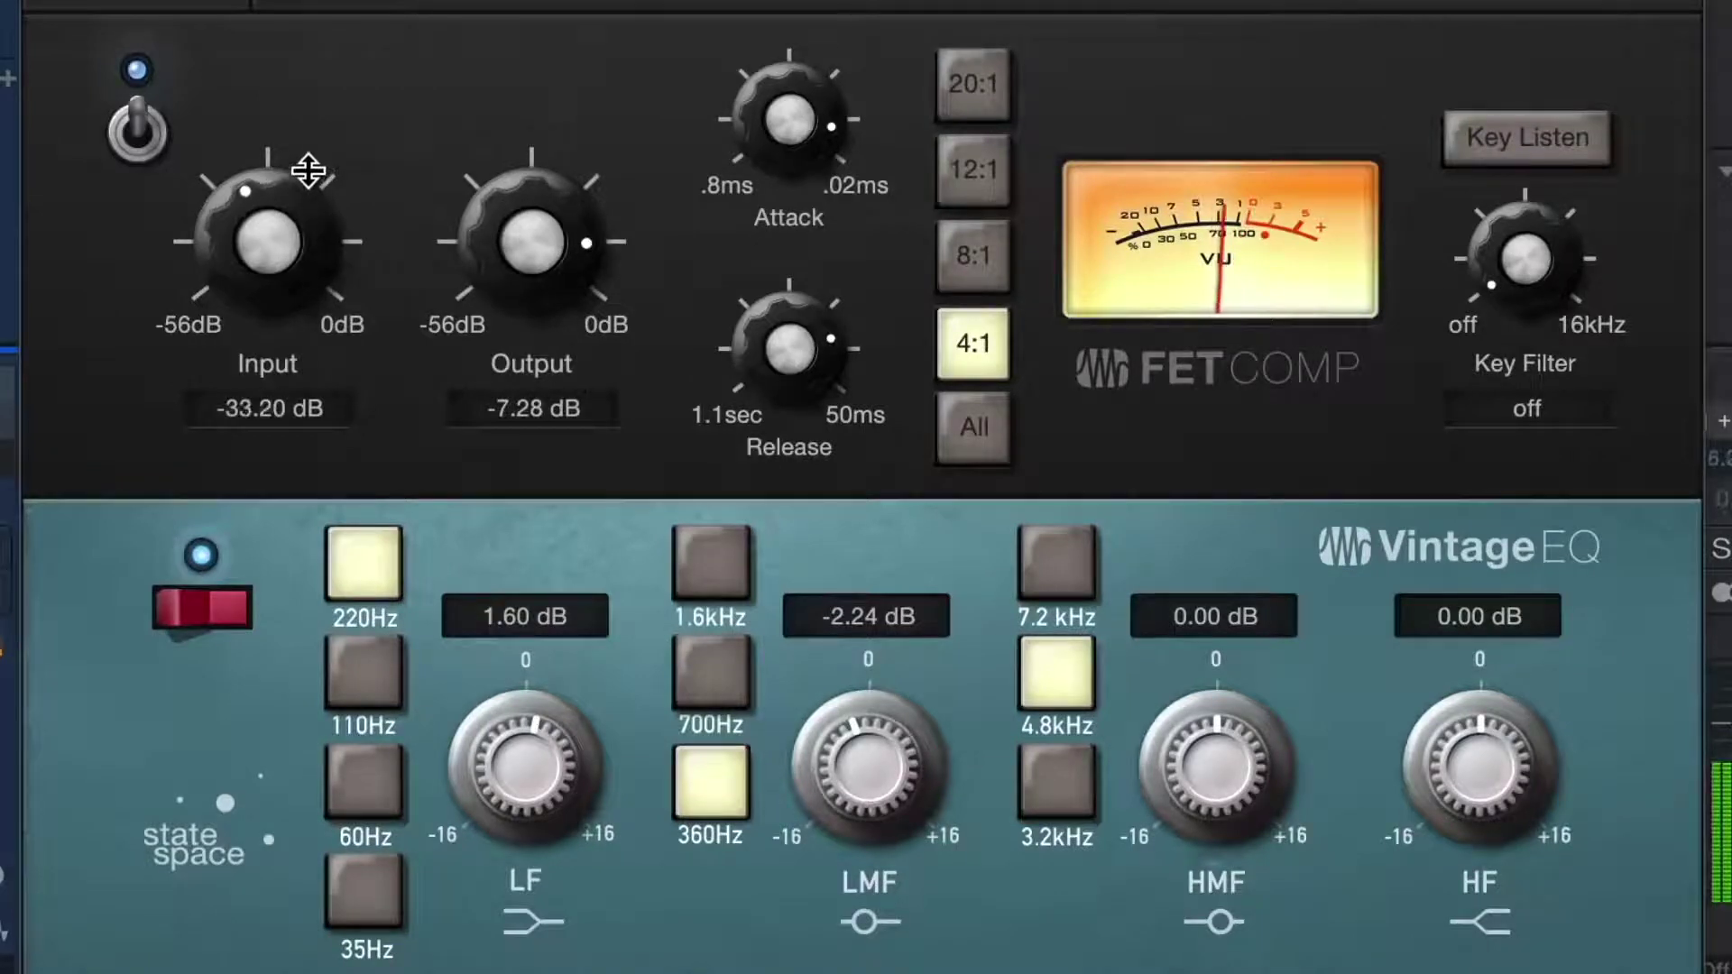
left_click_drag(792, 328, 785, 270)
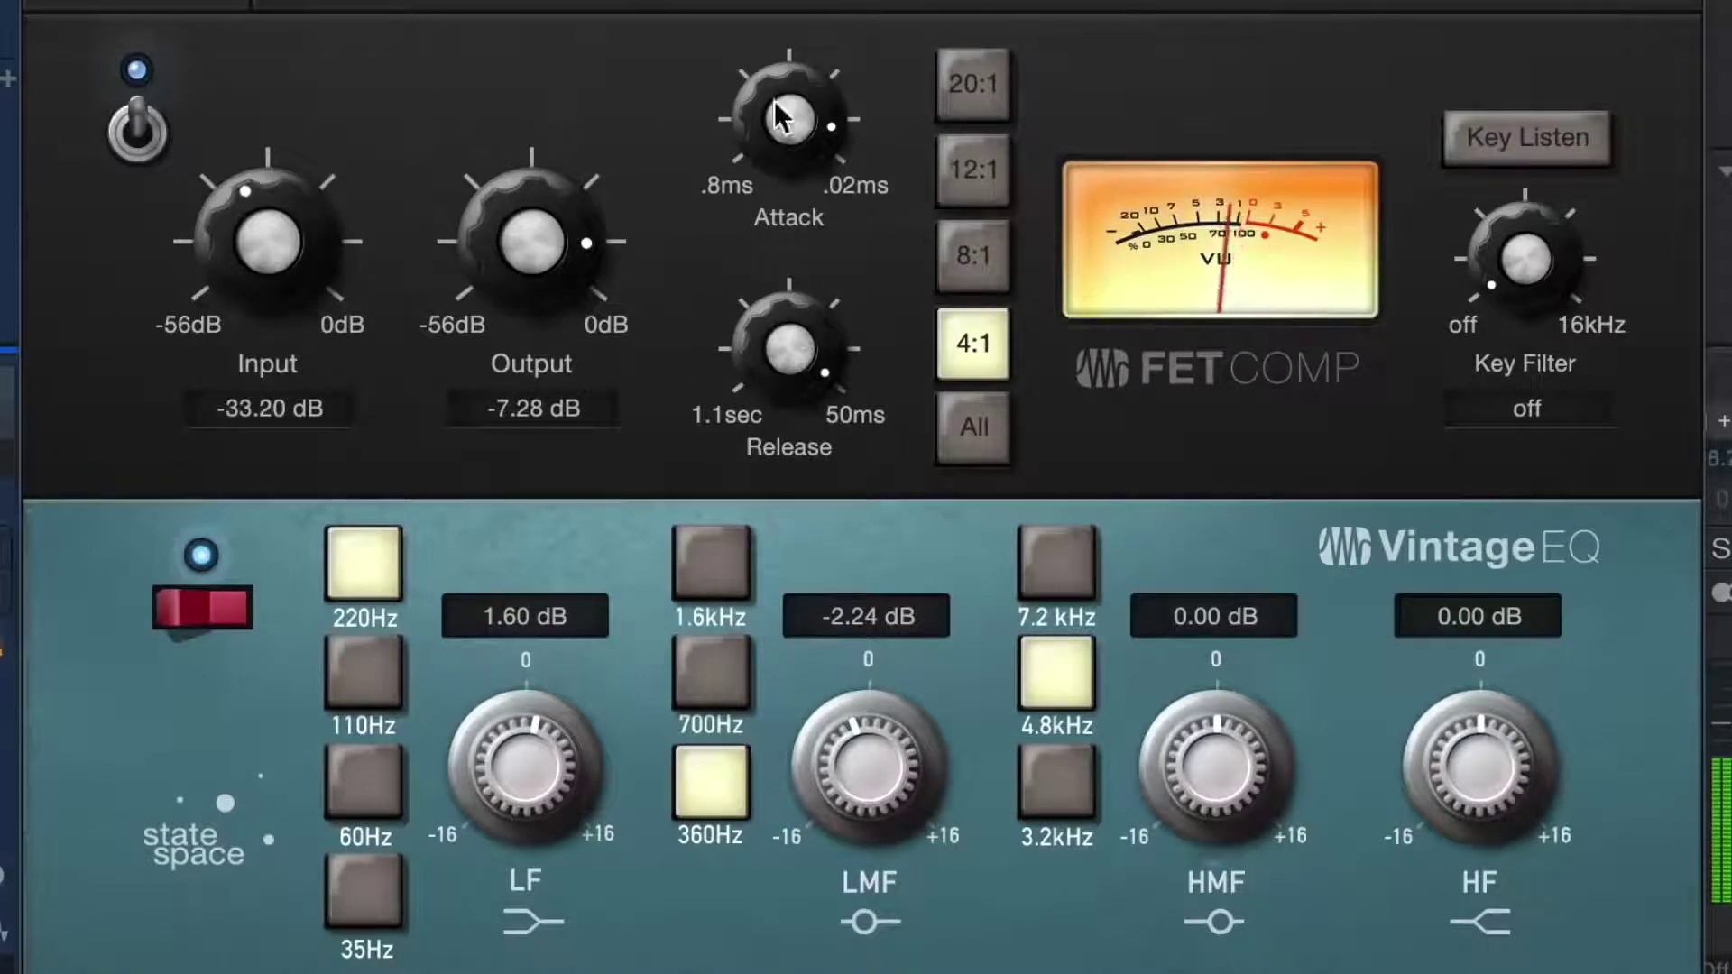
- Settle compressor output at -9.24 dB, boost high-mids 2.40 dB and lows about 3.20 dB
left_click_drag(231, 273, 234, 242)
left_click_drag(586, 216, 583, 235)
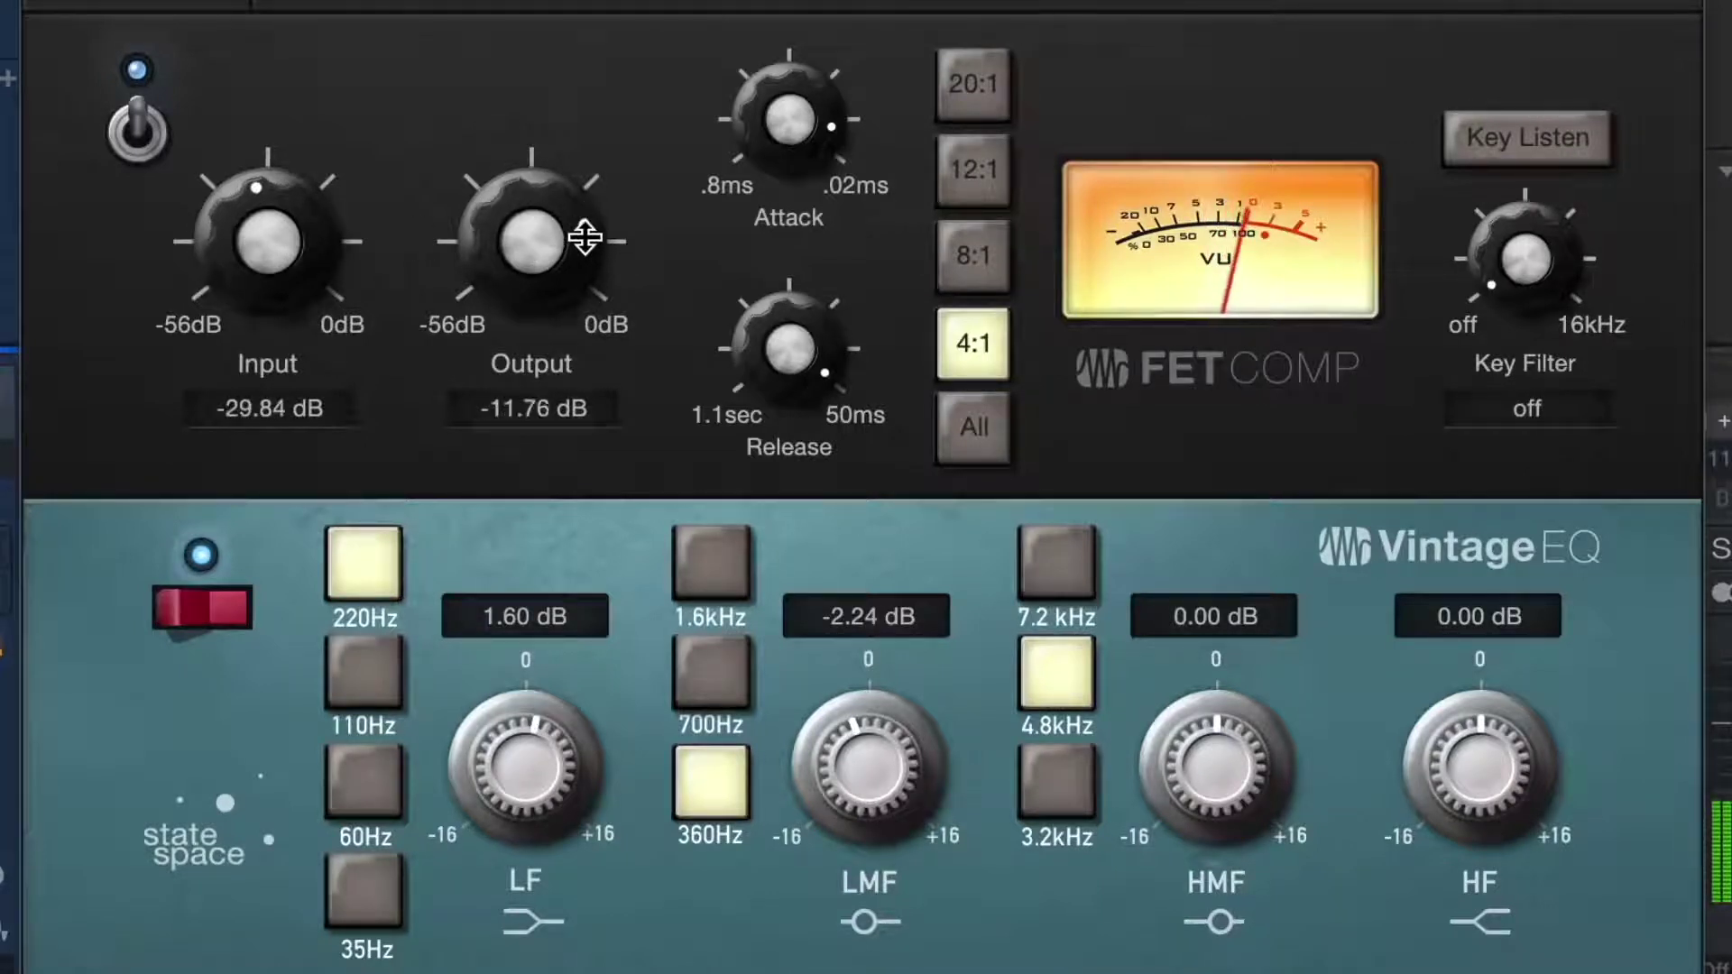
left_click_drag(795, 119, 853, 516)
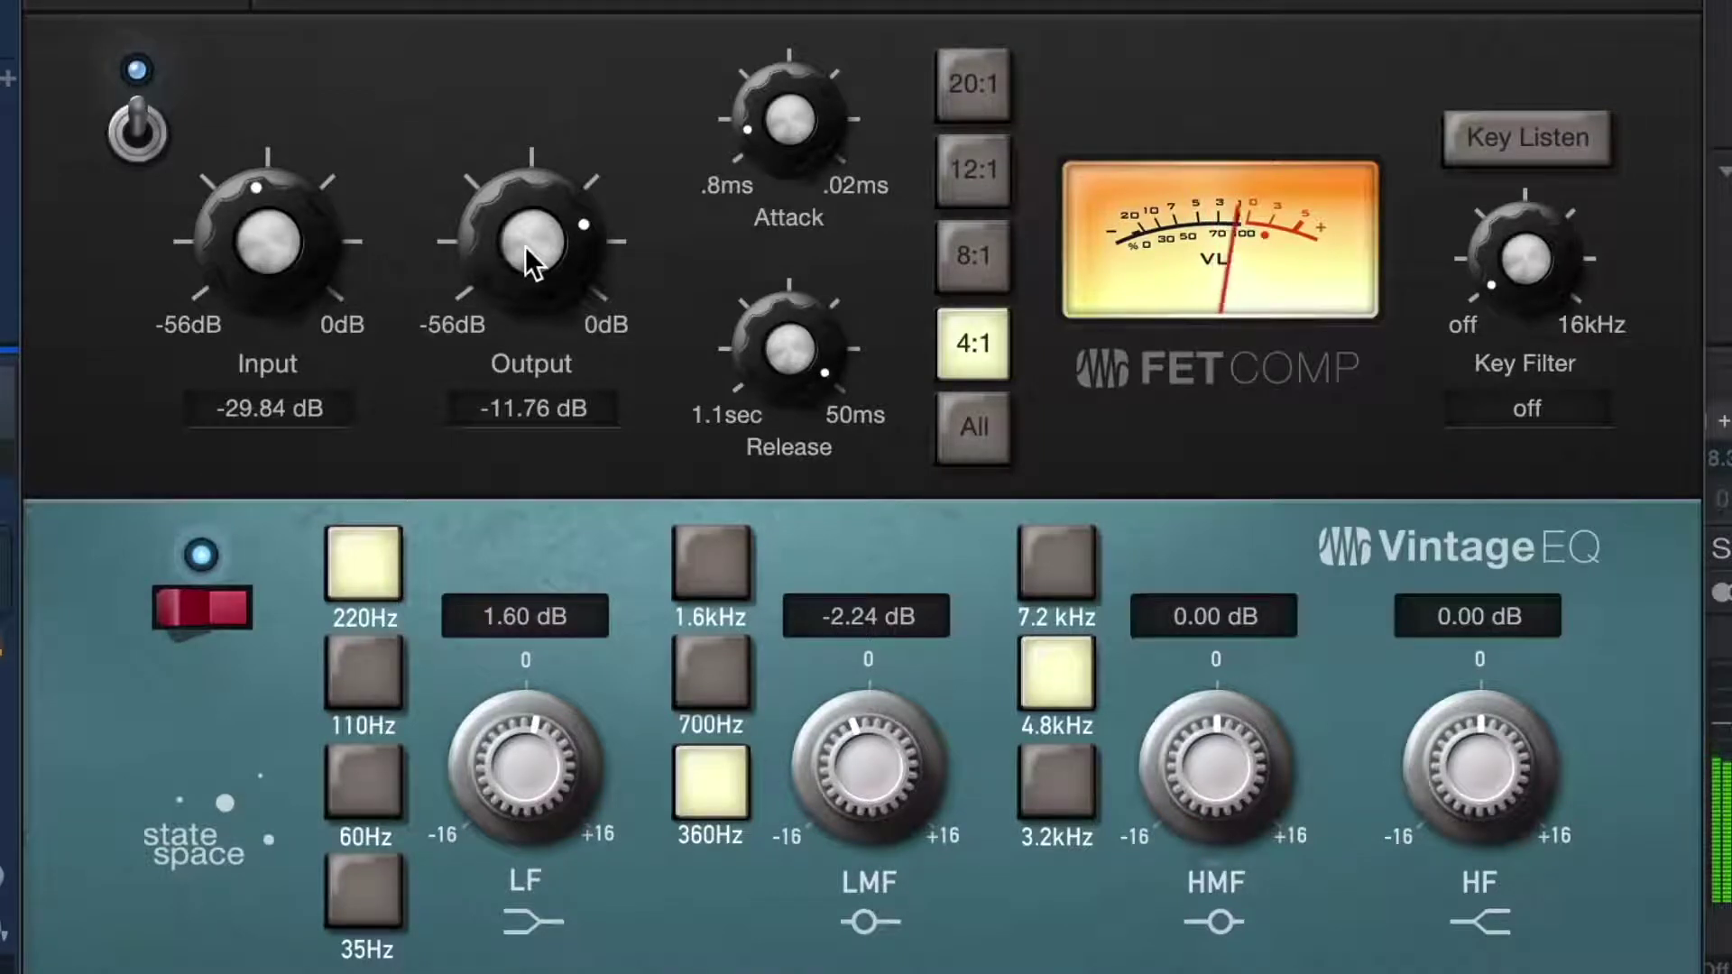
left_click_drag(284, 245, 293, 283)
left_click_drag(528, 243, 529, 216)
left_click_drag(1172, 722, 1174, 692)
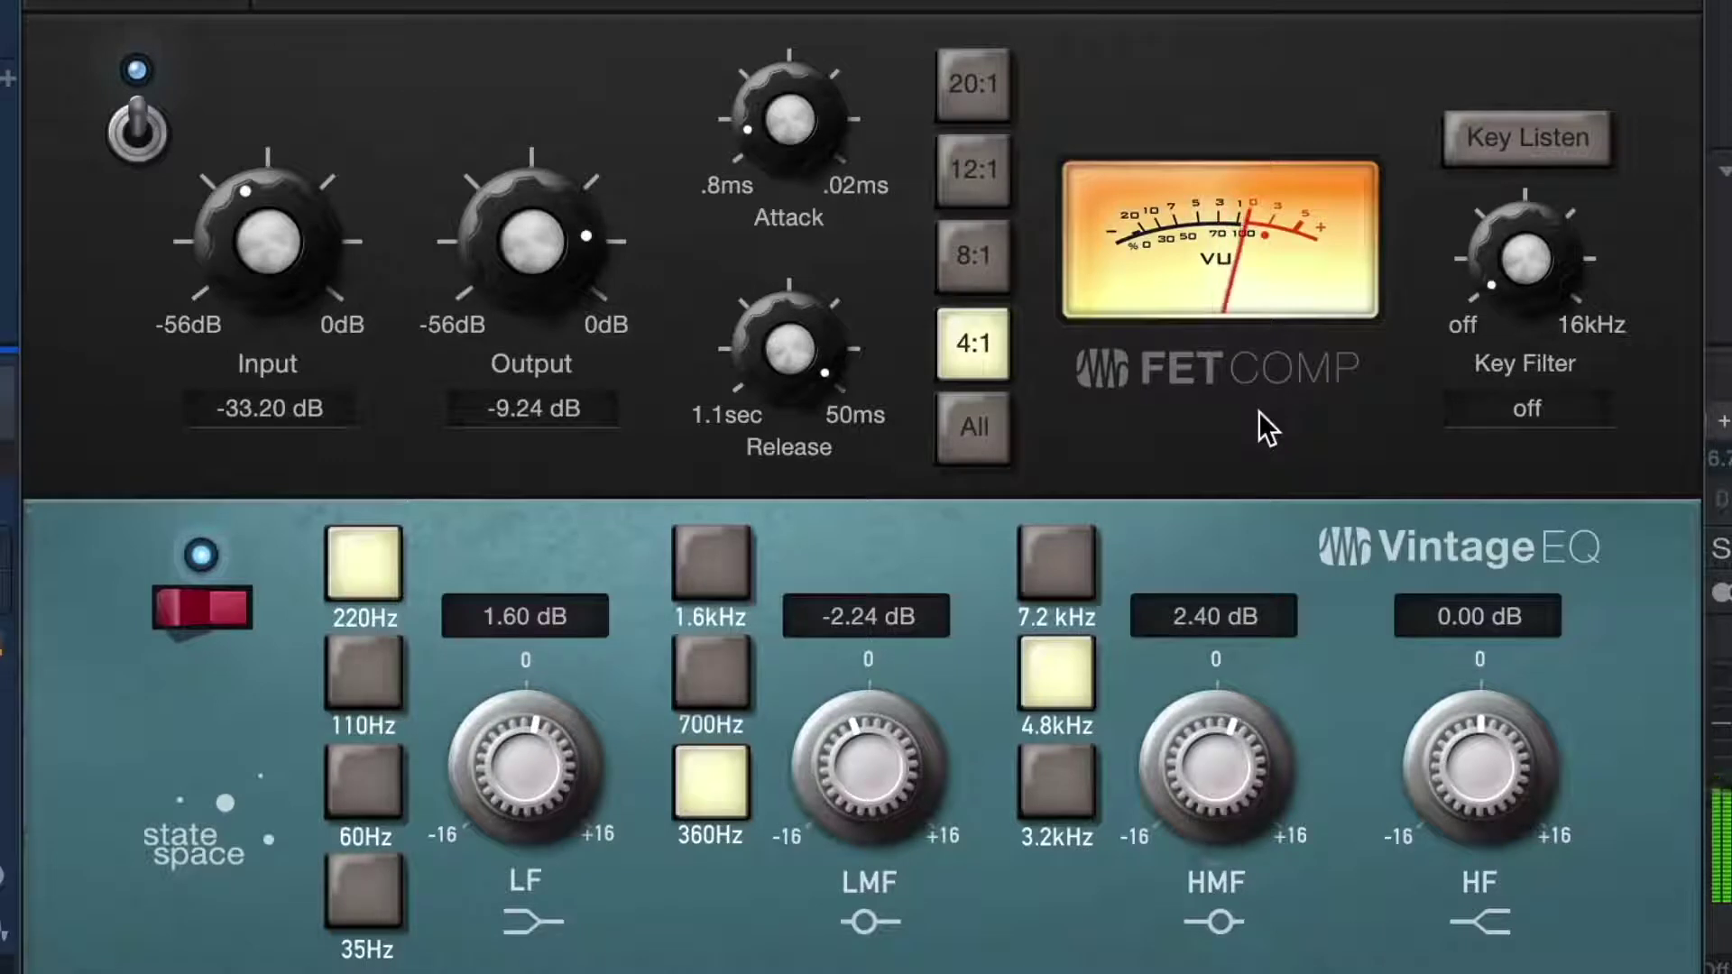
left_click_drag(262, 250, 260, 244)
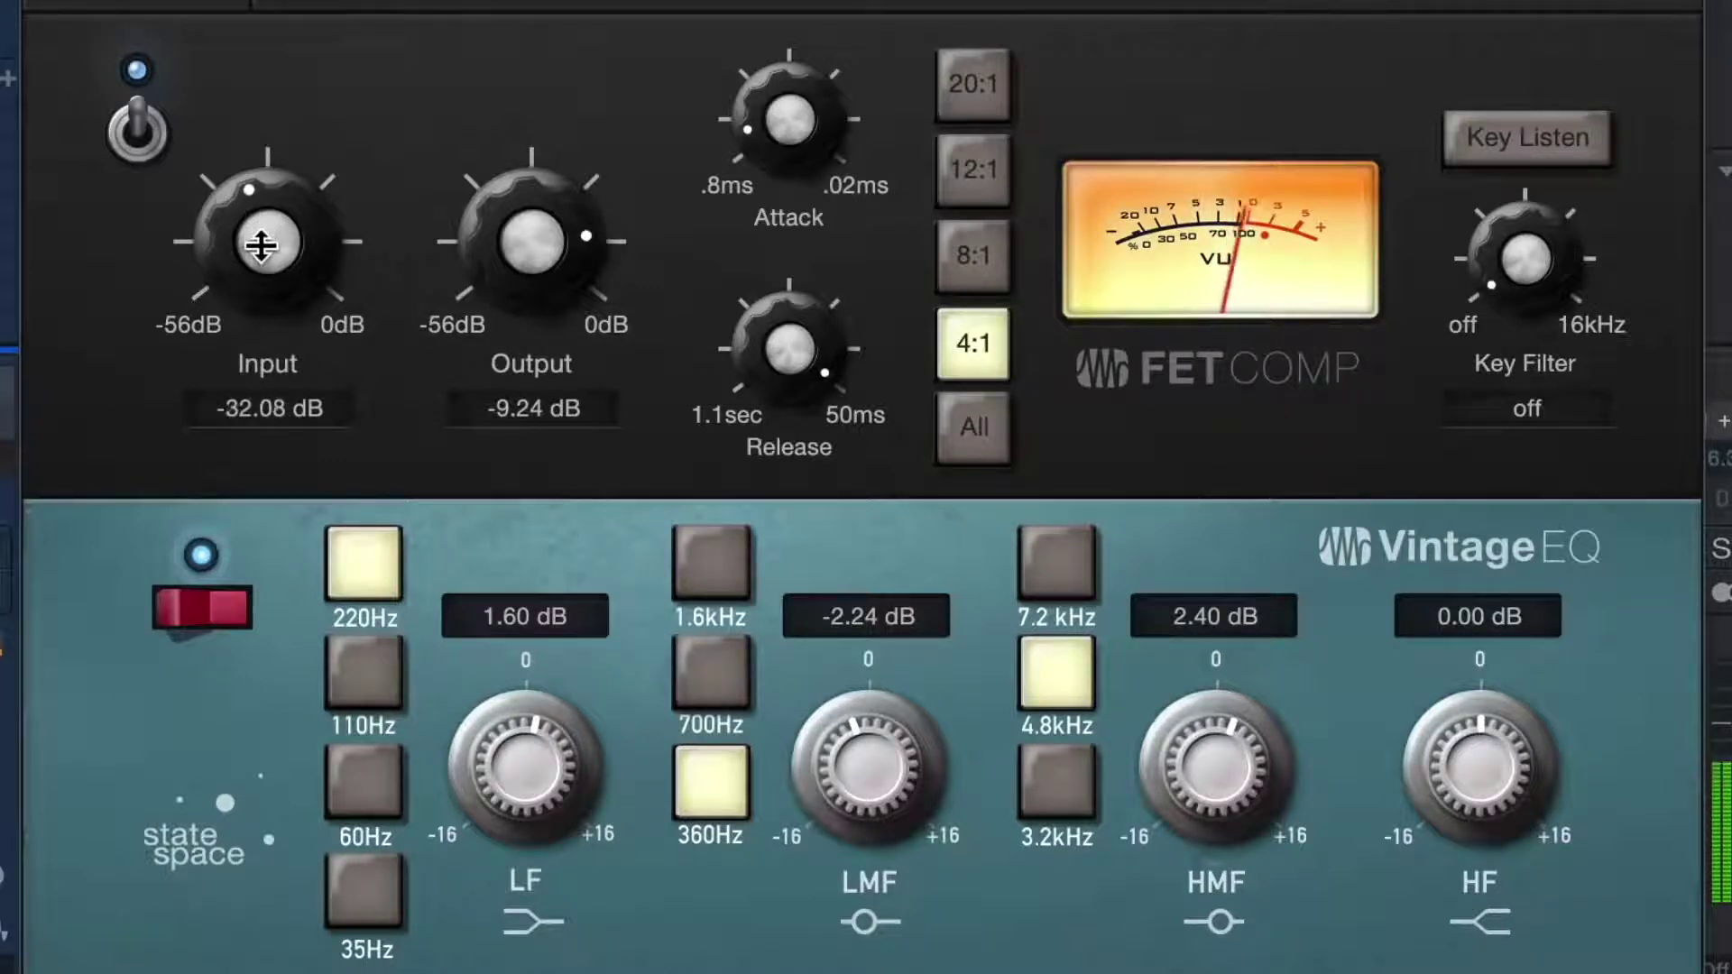
left_click_drag(515, 711, 528, 700)
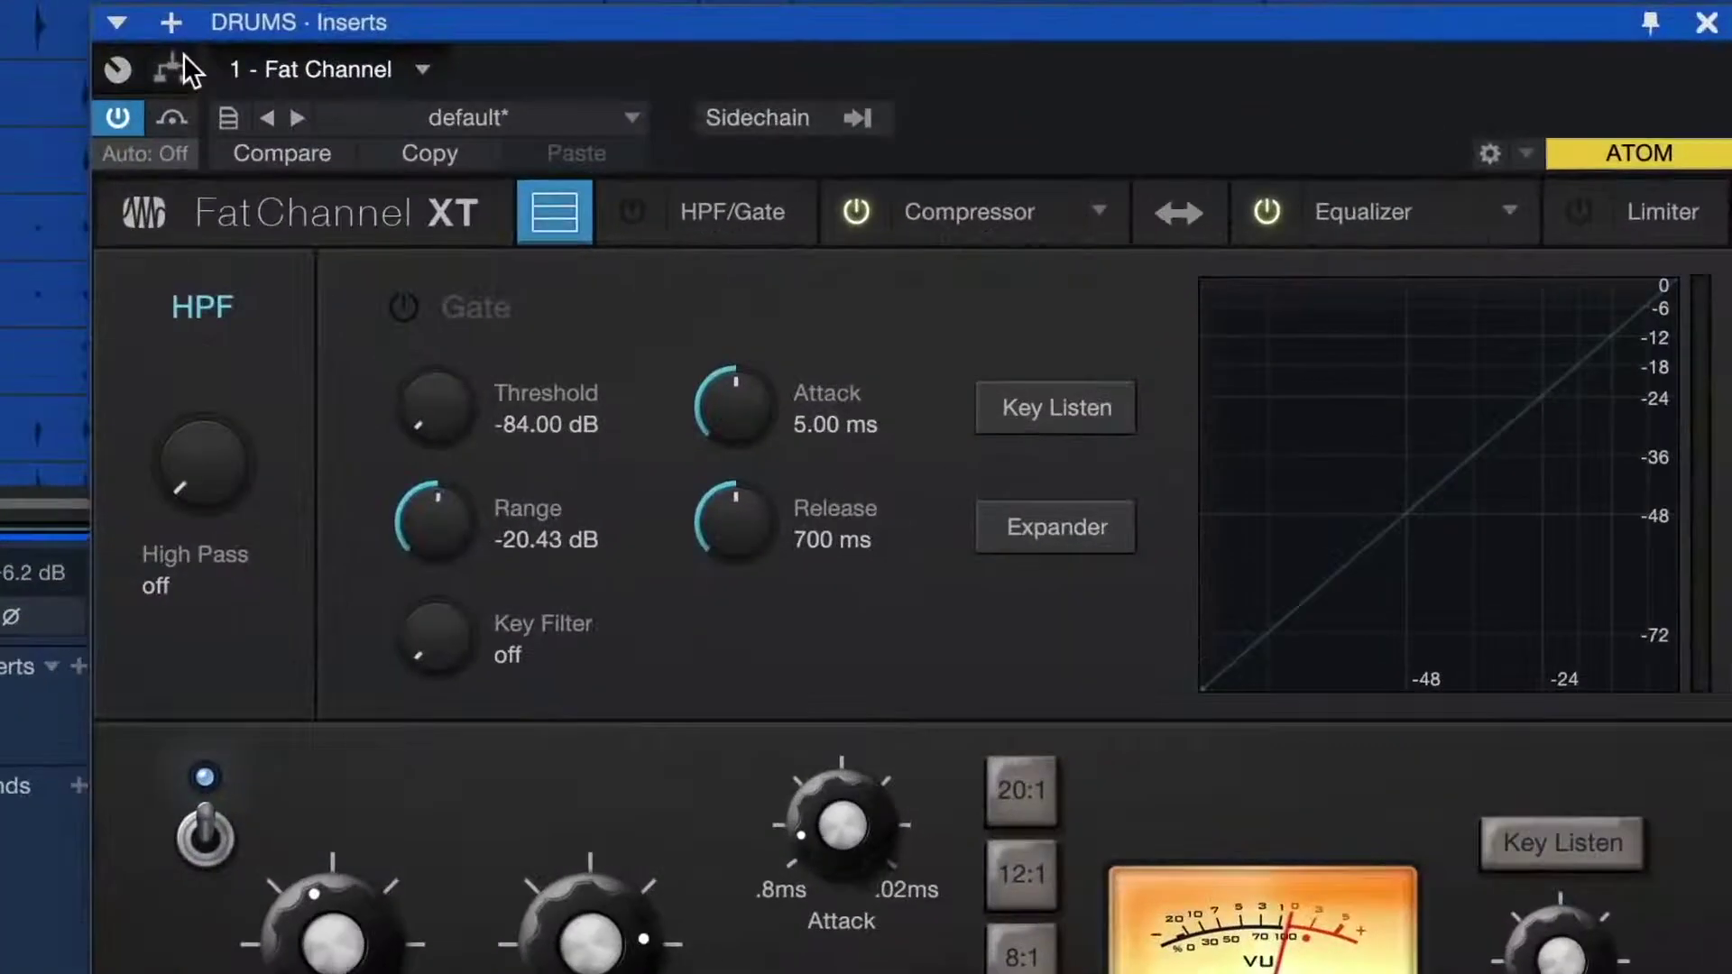
- Insert a Splitter into the DRUMS chain and move Fat Channel onto its right branch
left_click(173, 72)
left_click_drag(793, 130, 647, 184)
left_click_drag(859, 227, 1087, 455)
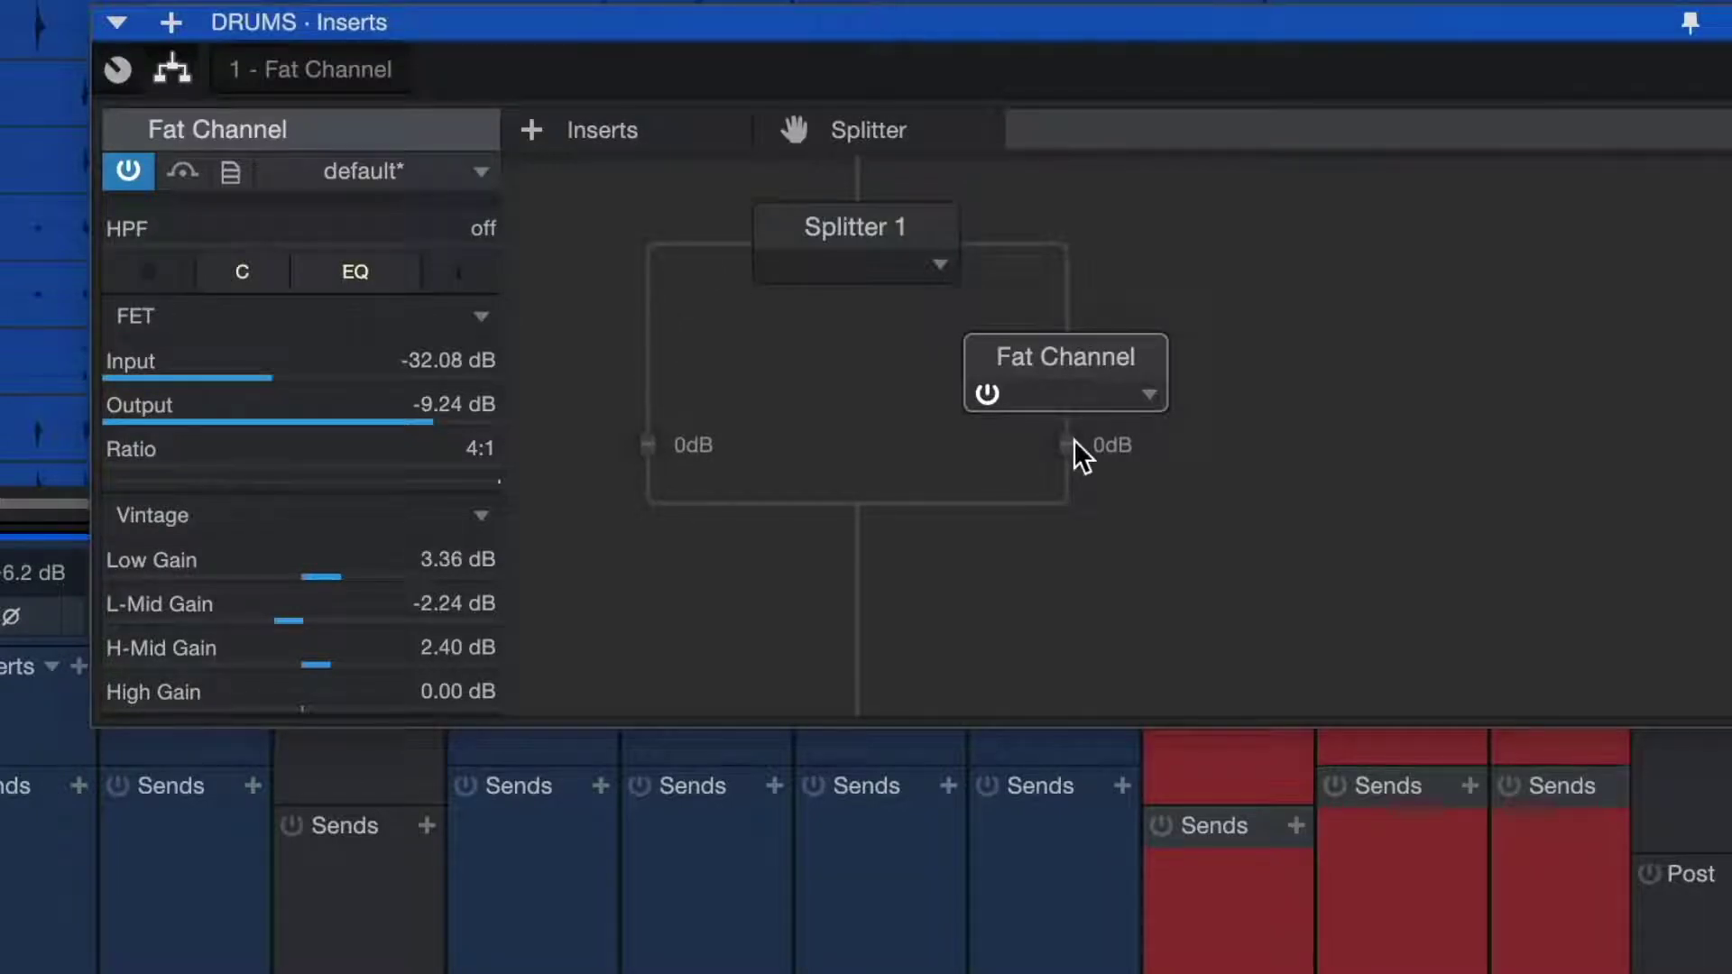
- Set the compressed branch to -0.2 dB and the dry branch to -0.3 dB
left_click_drag(1073, 444, 1062, 521)
left_click_drag(646, 445, 648, 519)
left_click_drag(652, 577, 664, 522)
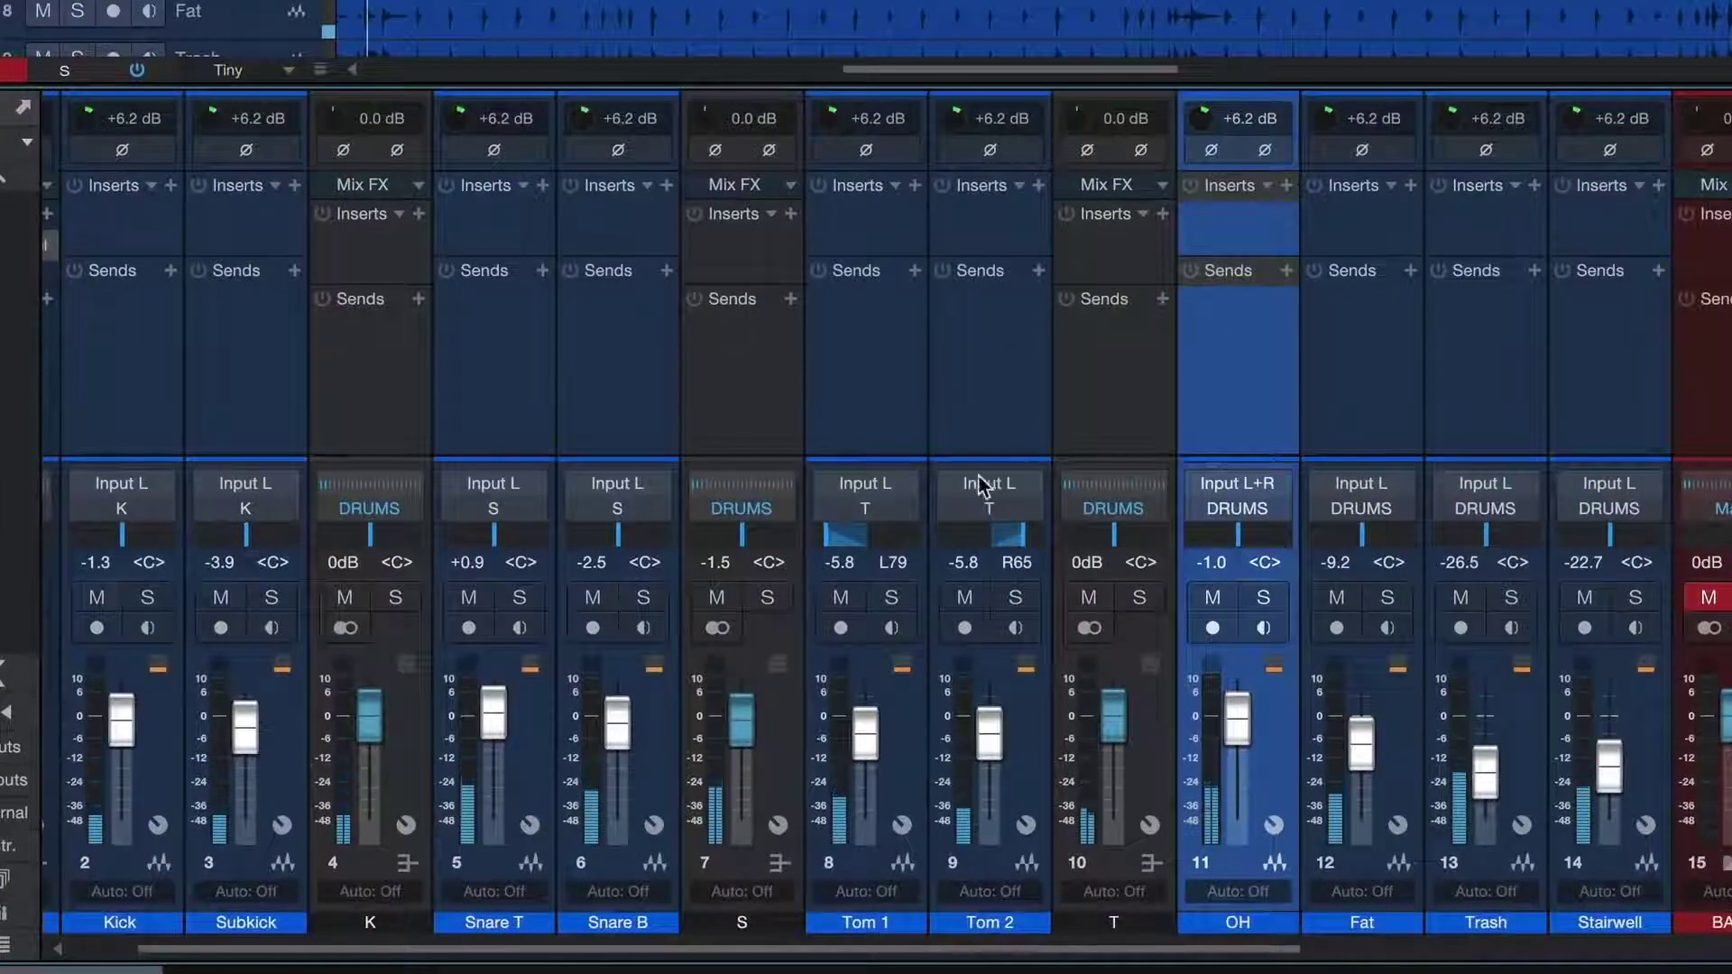
- Load the DRUM VERB FX chain as a send from the selected S and T channels
left_click(735, 389)
left_click(1135, 388, "ctrl")
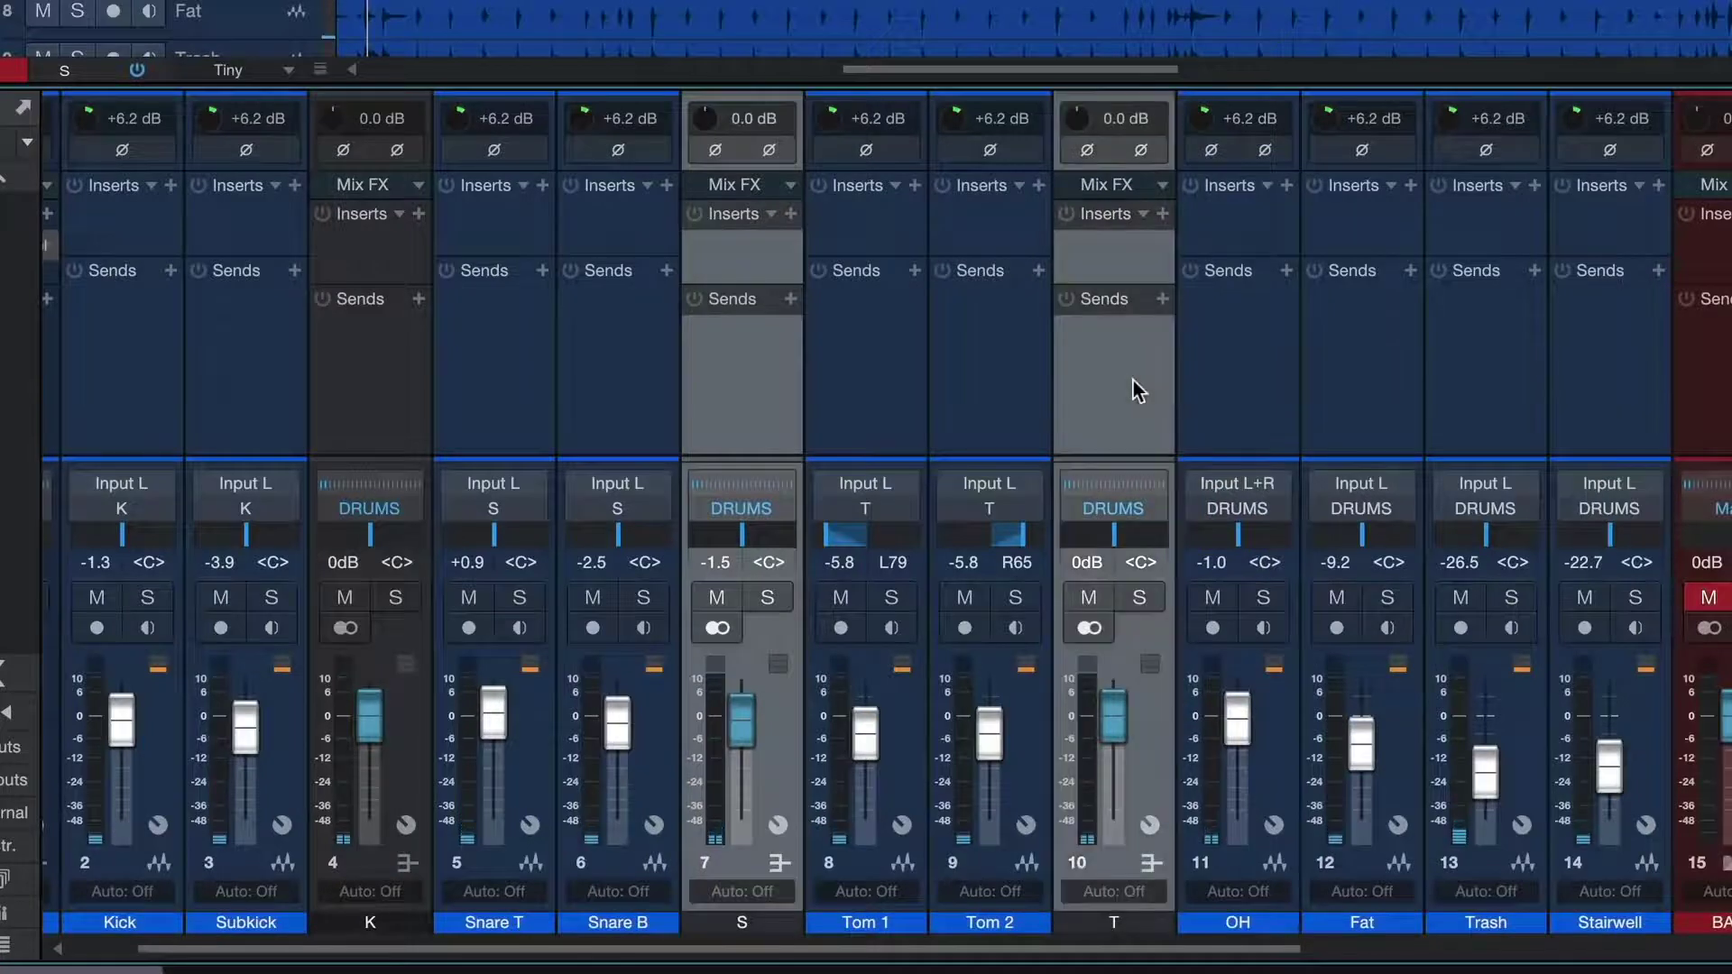
left_click(1602, 285)
left_click_drag(1645, 287, 534, 436)
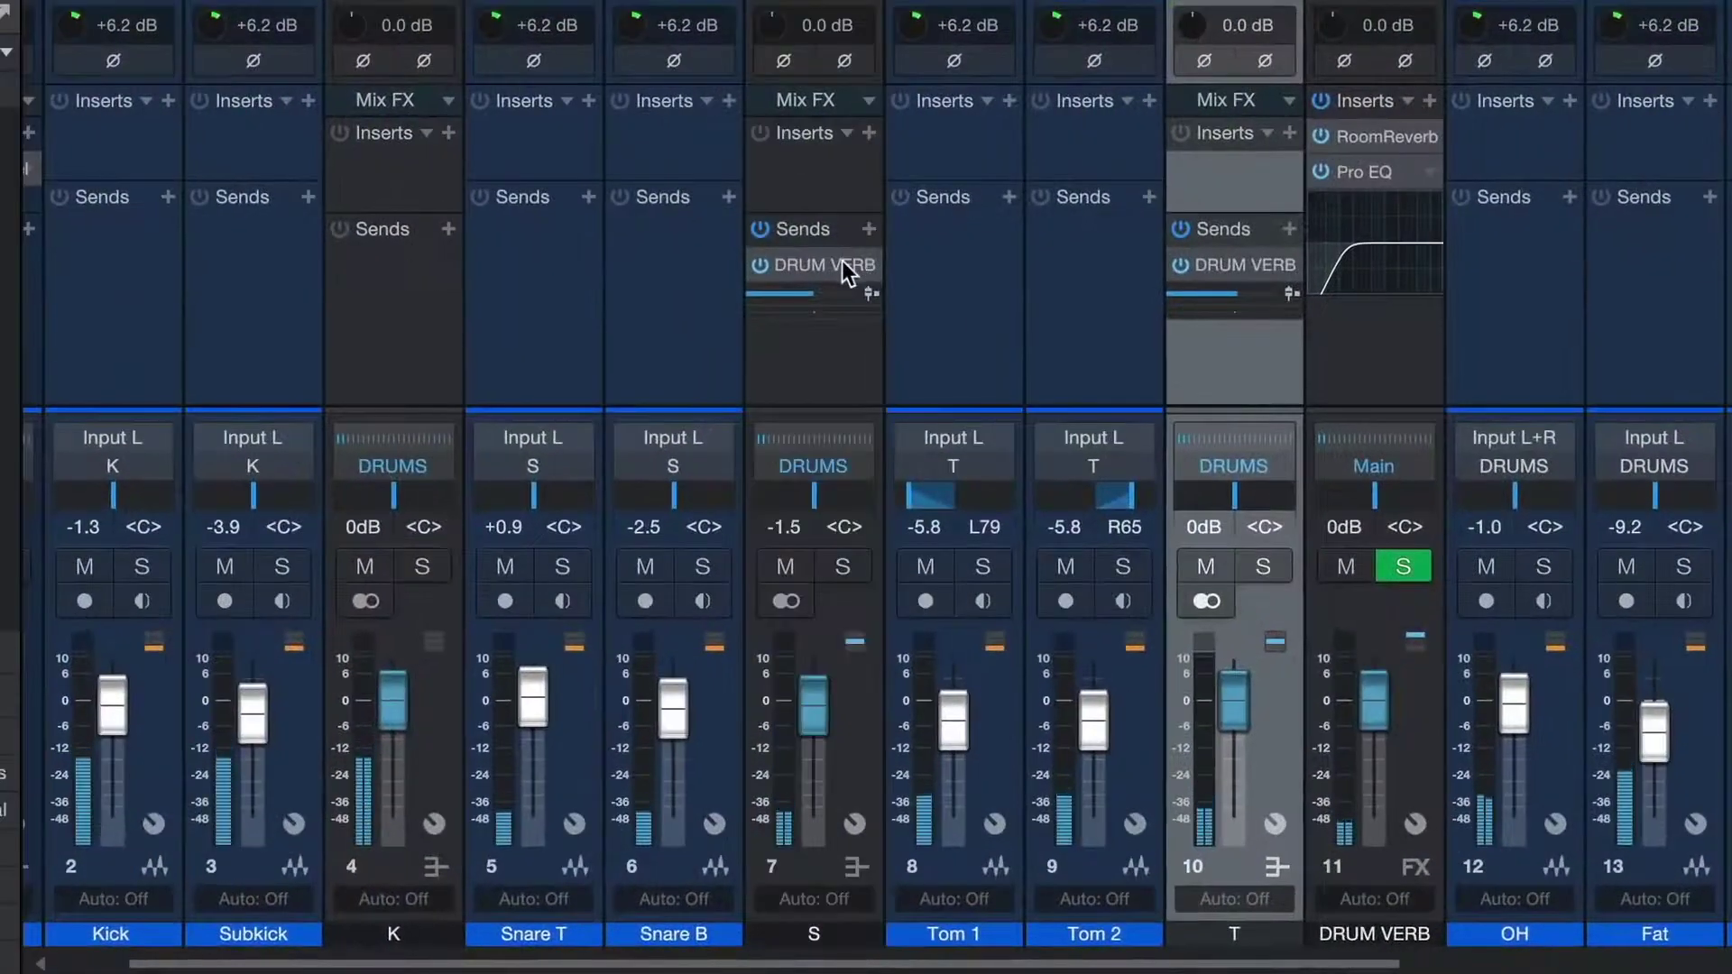
- Copy the DRUM VERB send onto the OH and DRUMS channels
left_click_drag(1207, 264, 1524, 260)
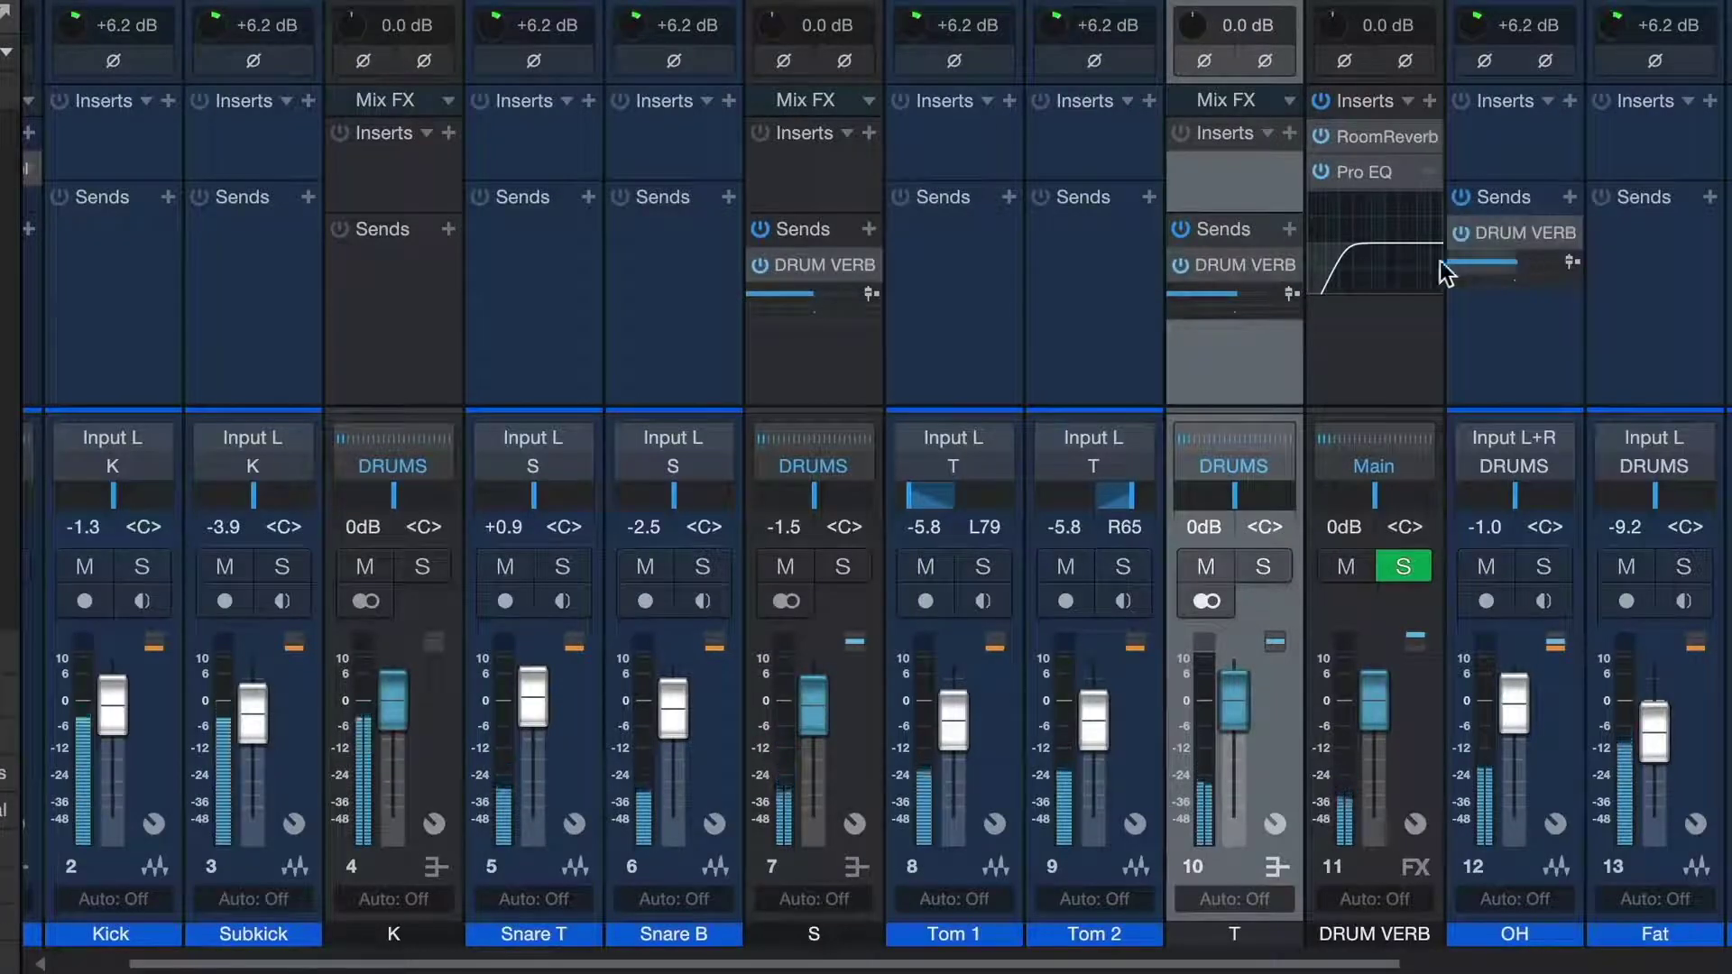
mouse_move(1243, 265)
left_mouse_down()
mouse_move(258, 284)
mouse_move(162, 251)
mouse_move(1221, 242)
left_mouse_up()
scroll(1053, 298, "left", 2)
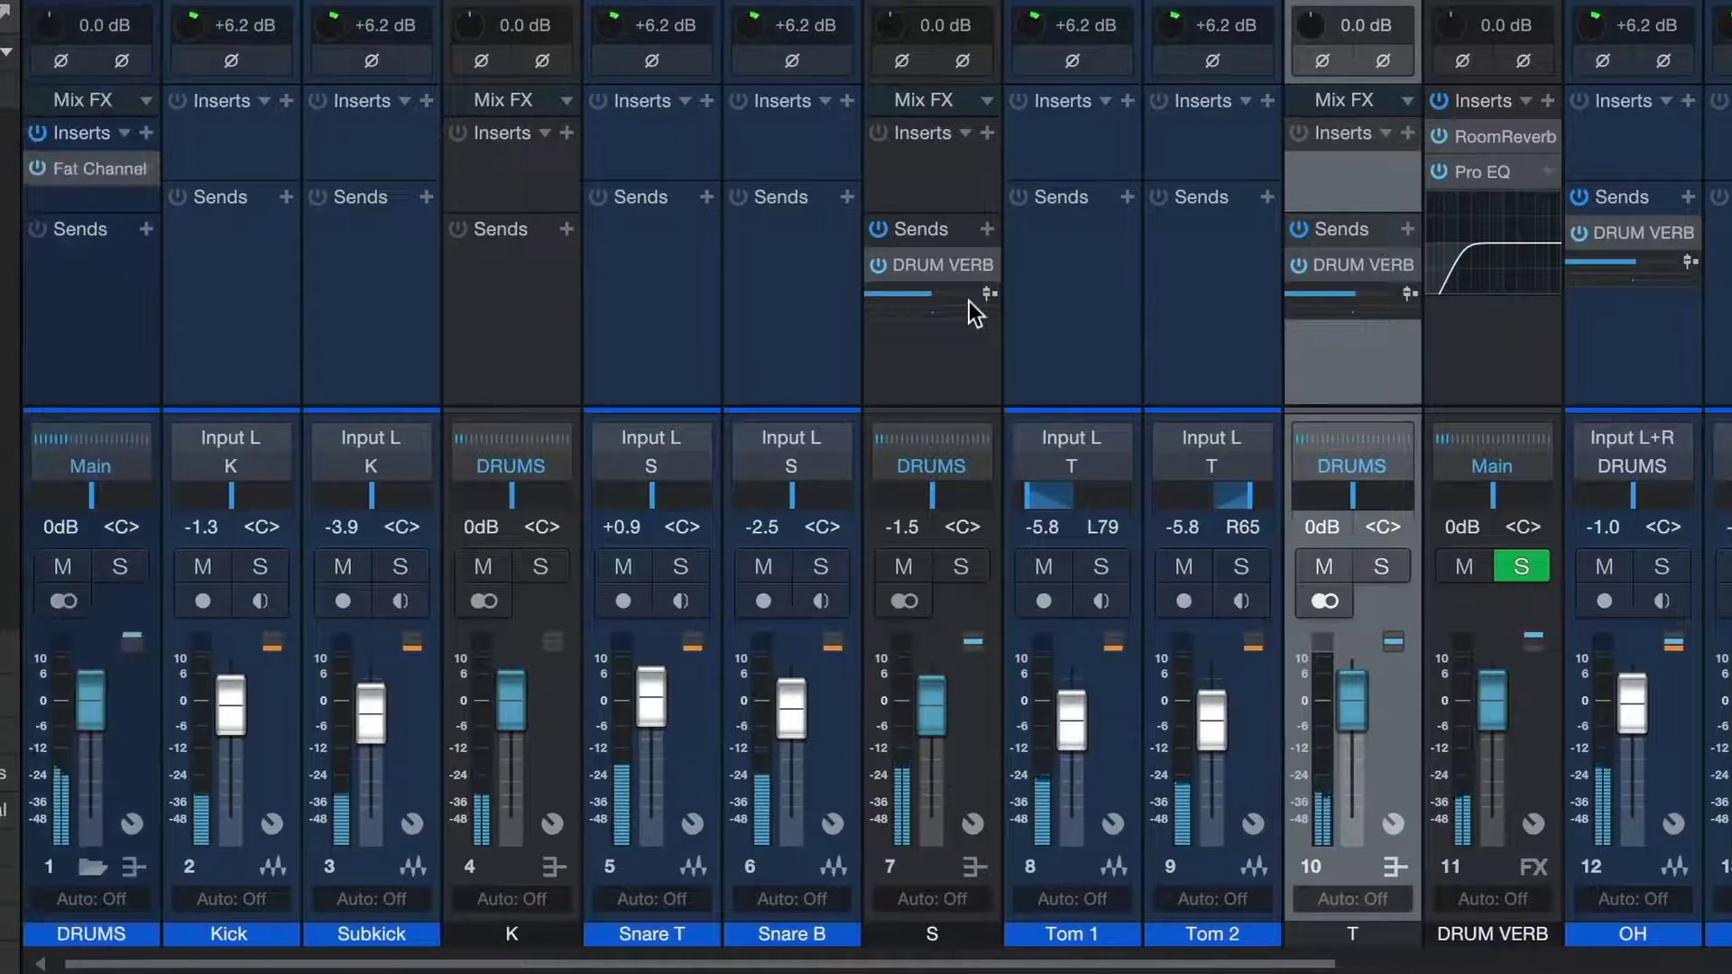
left_click_drag(1350, 275, 88, 306)
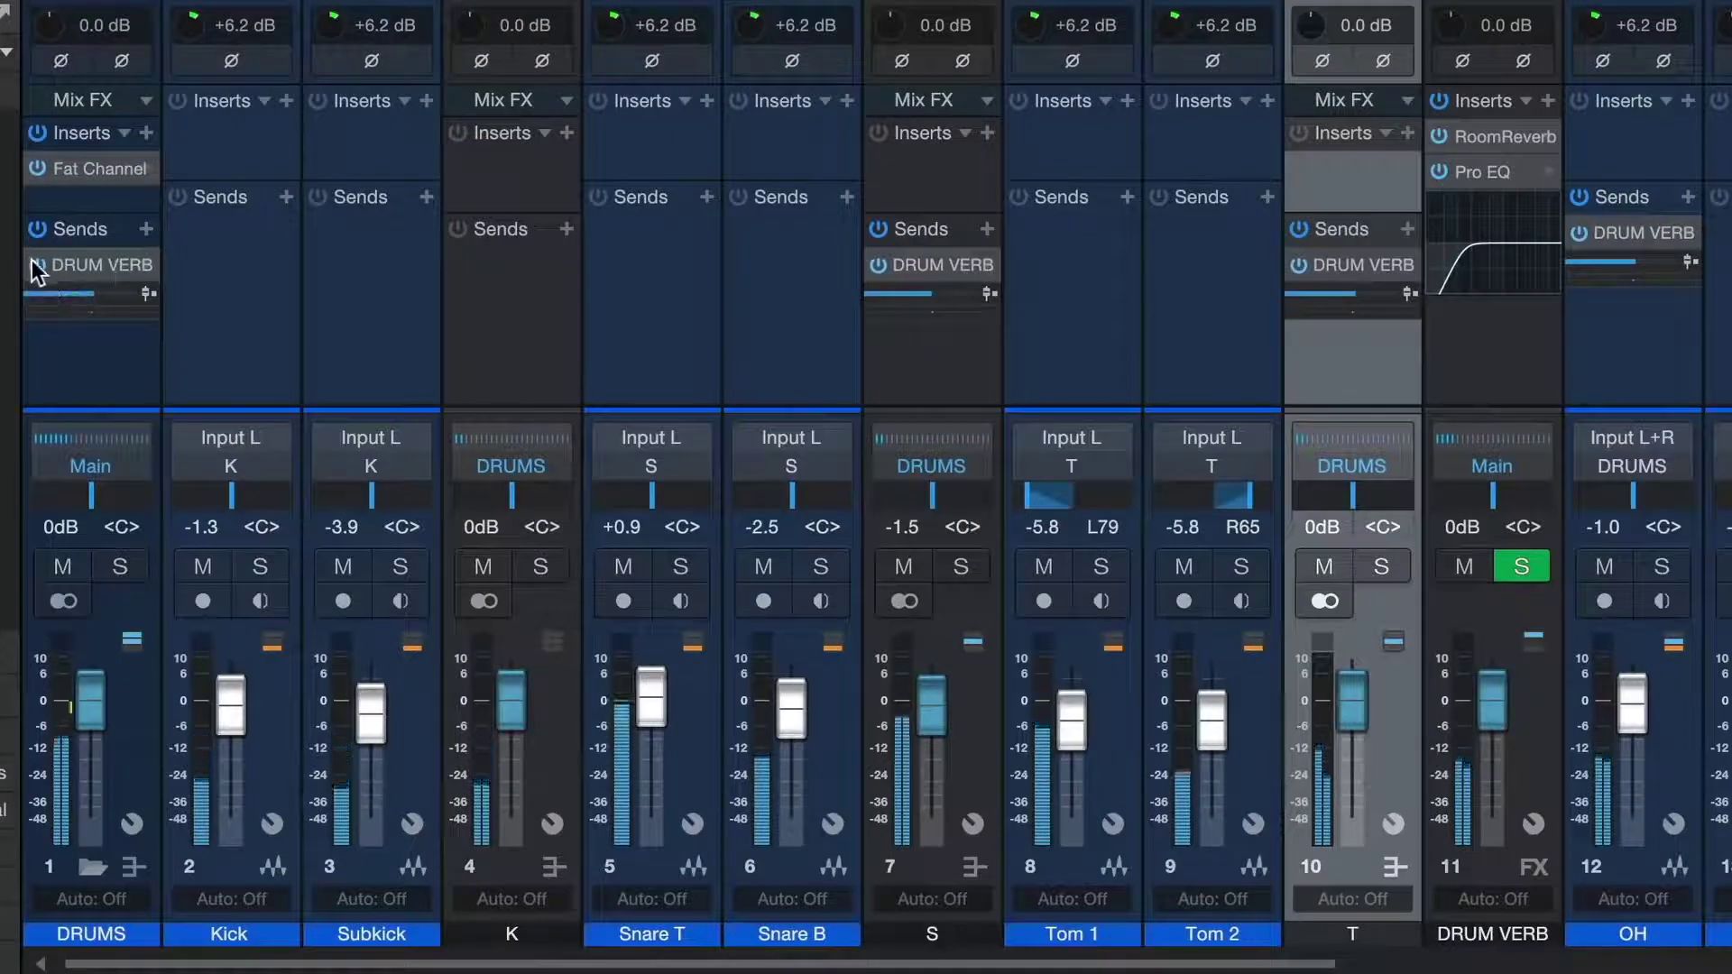
- Turn on the Tom 2 clip's gain envelope in the arrangement view
key("F3")
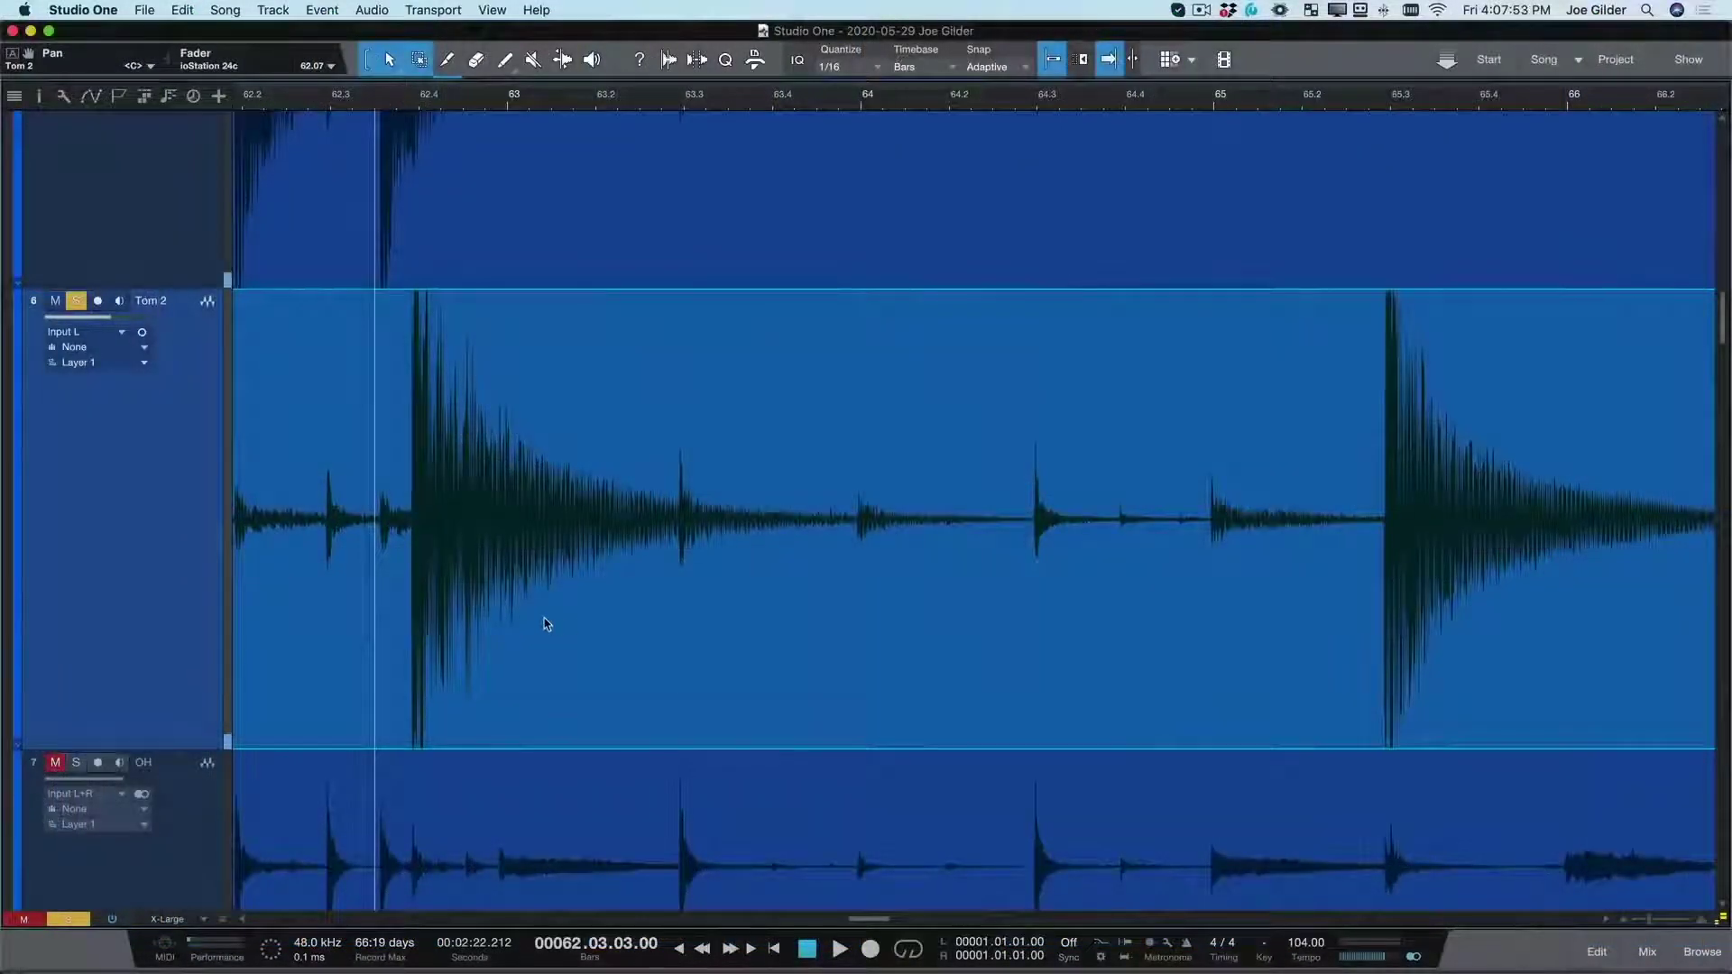
right_click(543, 623)
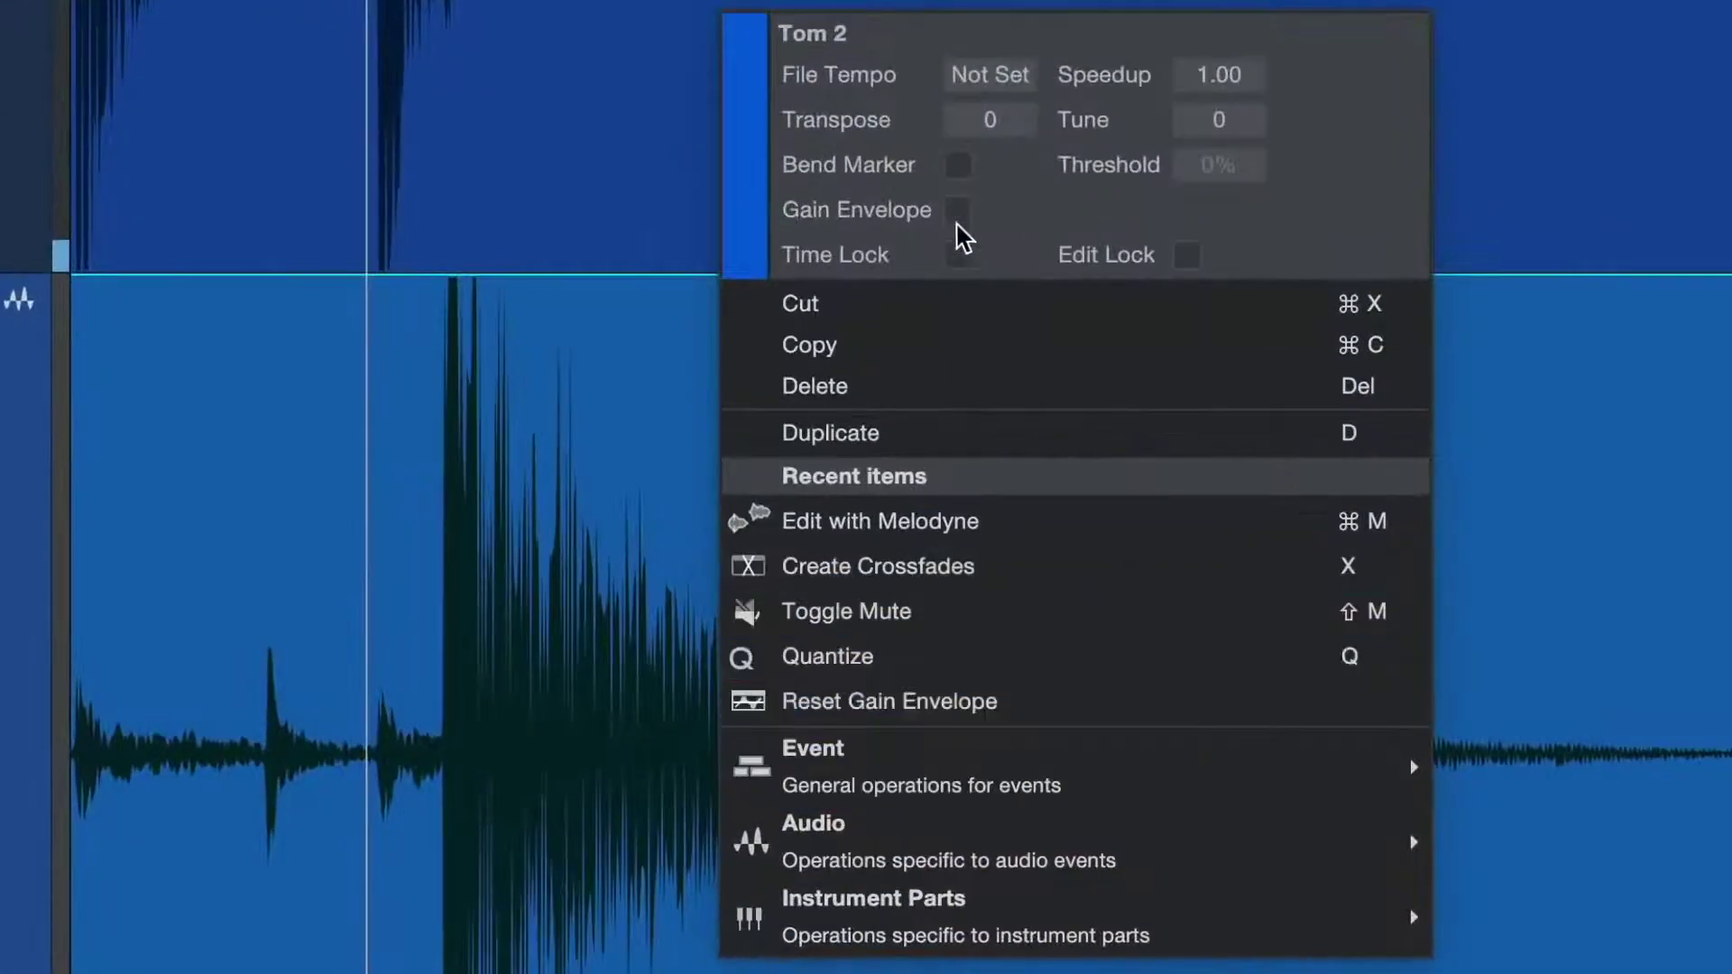
left_click(958, 211)
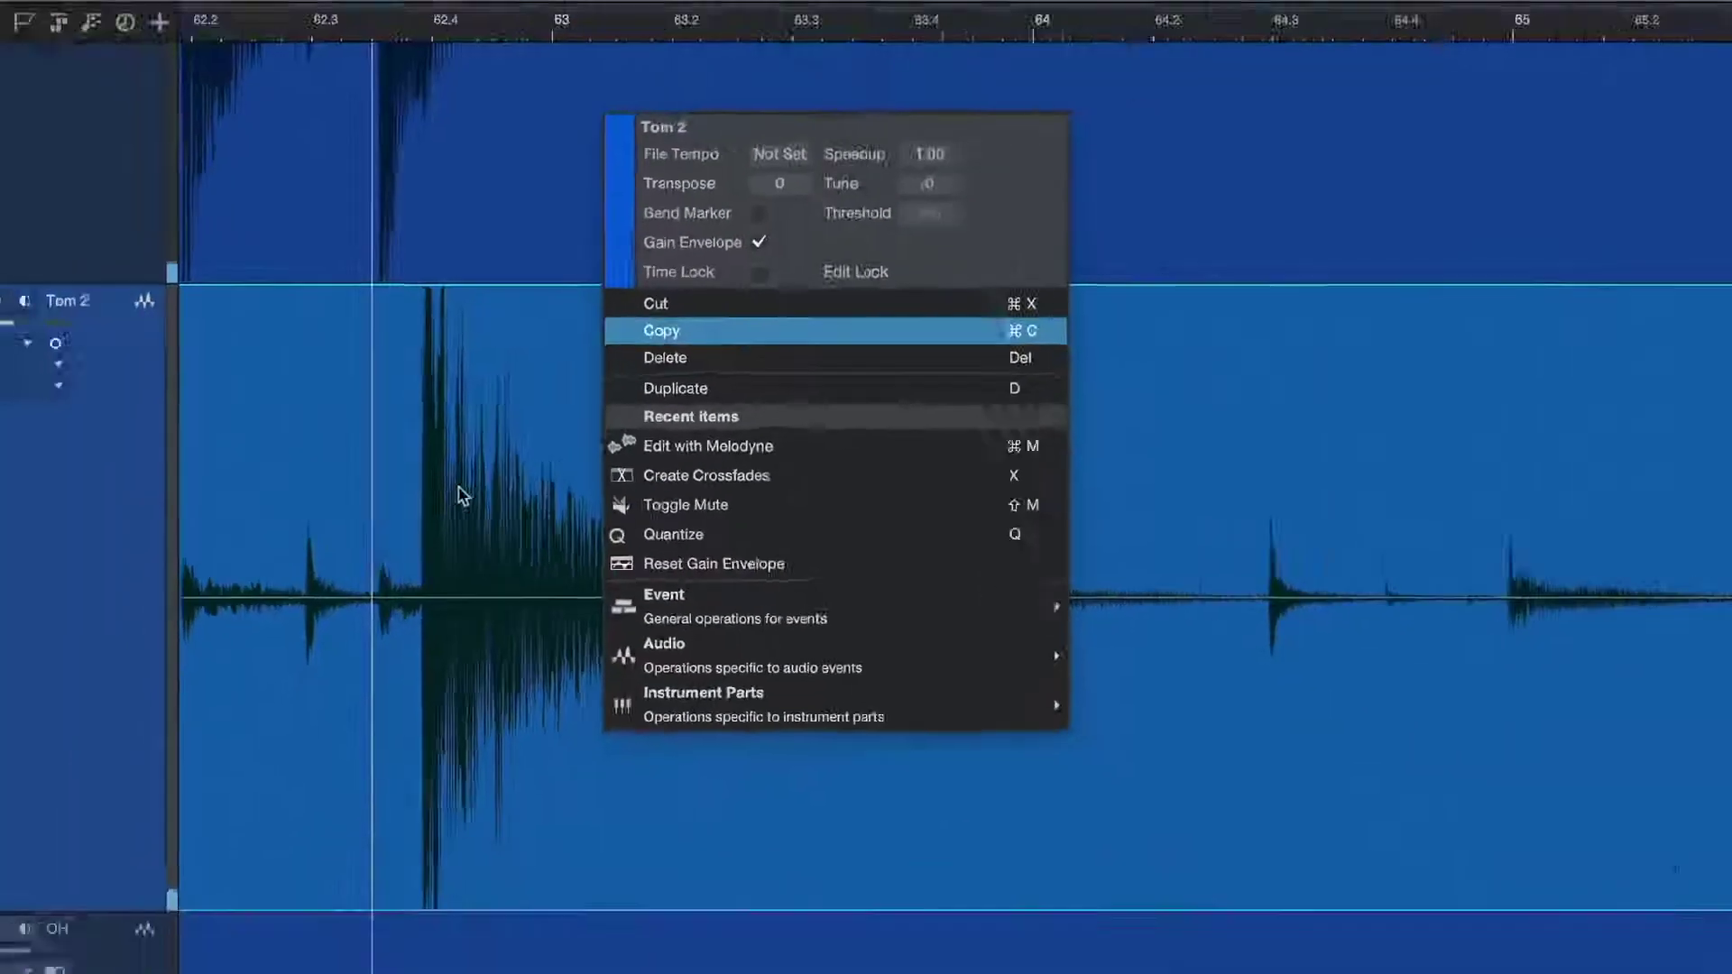
left_click(505, 577)
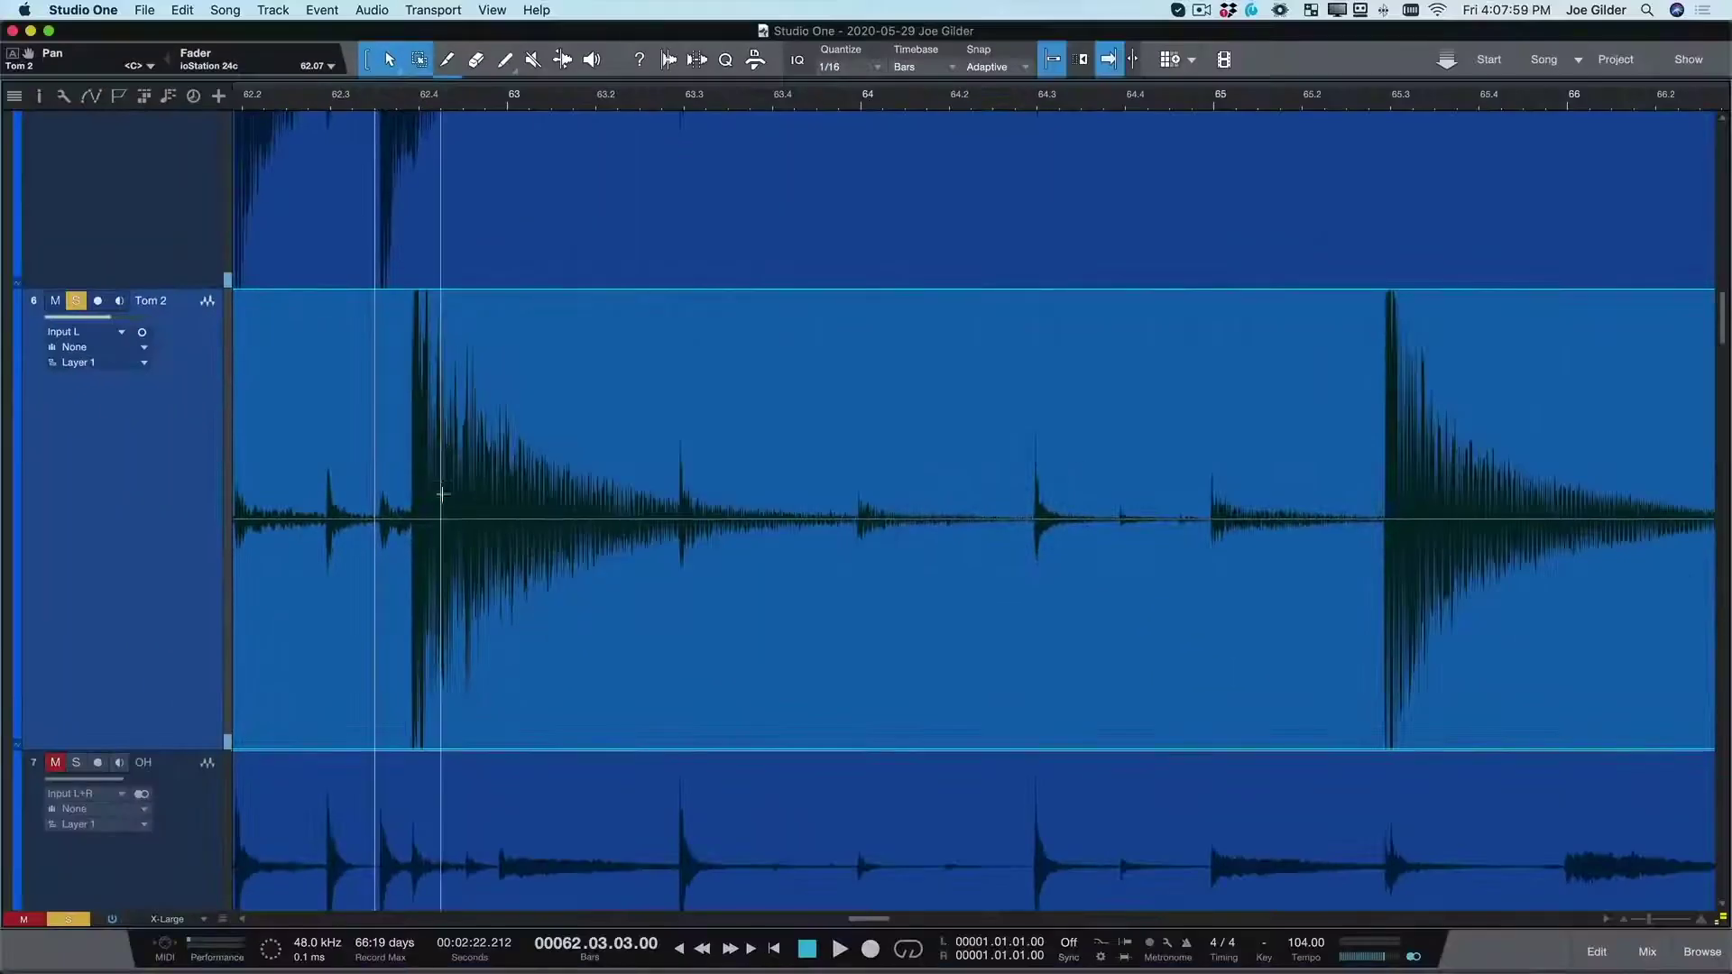
- Trim and fade out the end of the Tom 2 clip, adding a short fade-in to the next
left_click(502, 628)
left_click_drag(1024, 445, 781, 445)
left_click_drag(781, 294, 491, 298)
left_click_drag(1035, 292, 1049, 294)
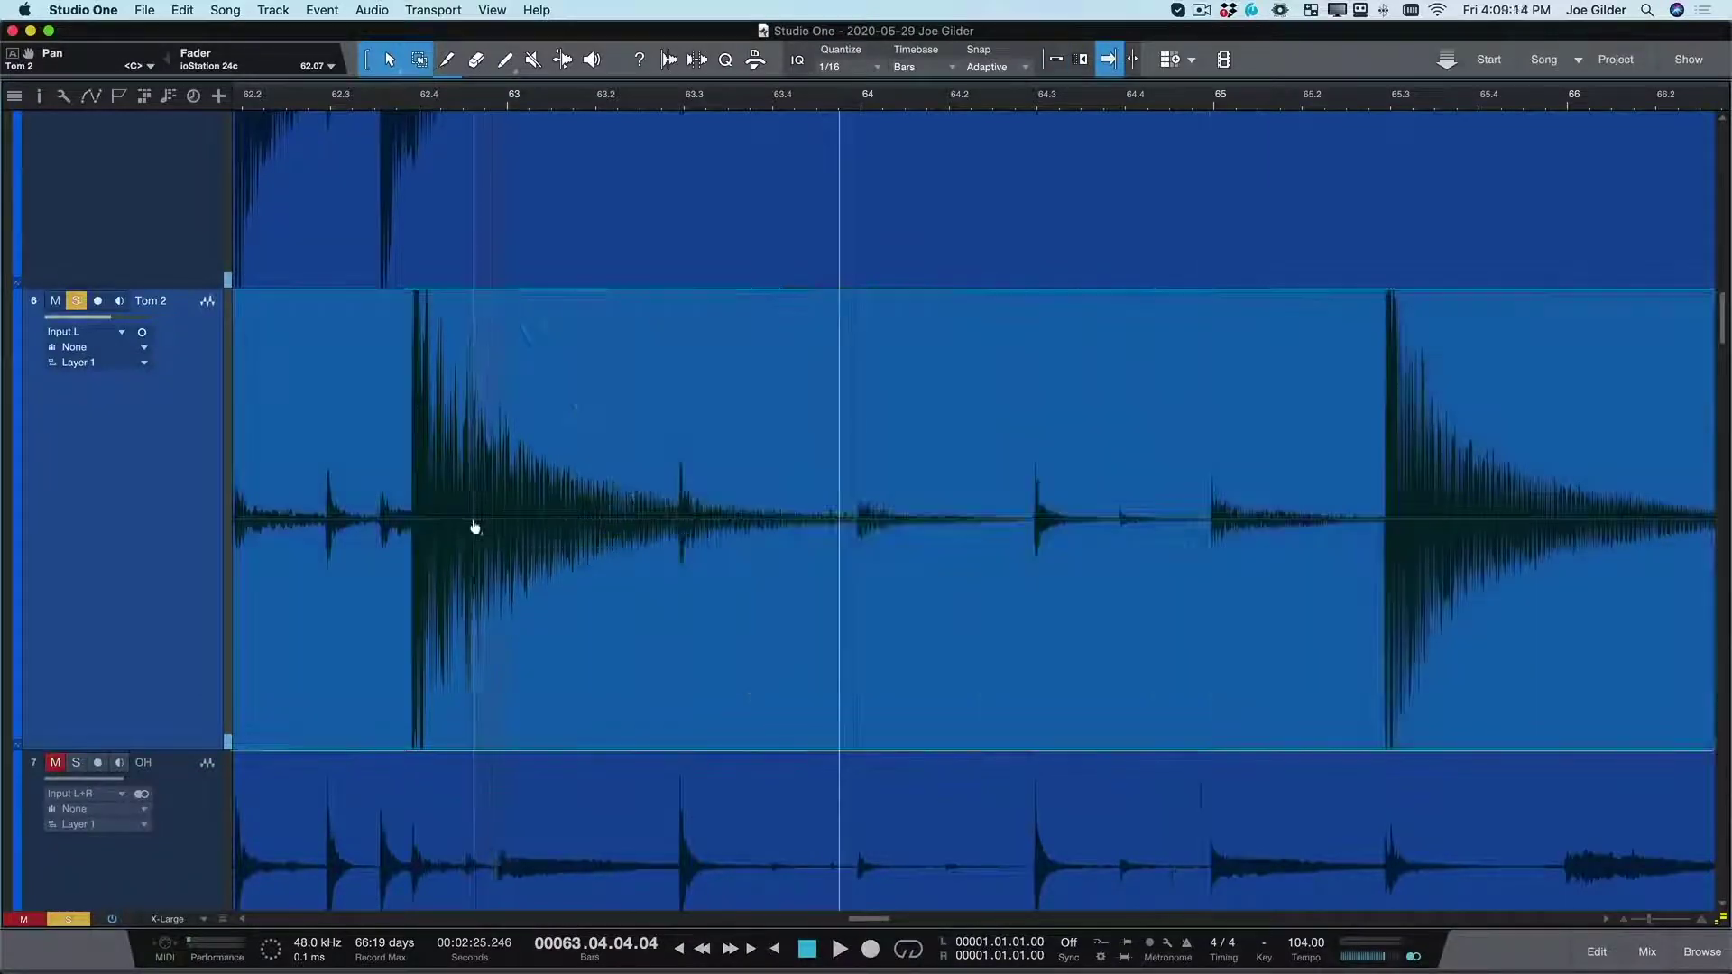
- Add envelope points and pull a curved volume dip between the tom hits, then play it back
left_click(468, 522)
left_click(1020, 521)
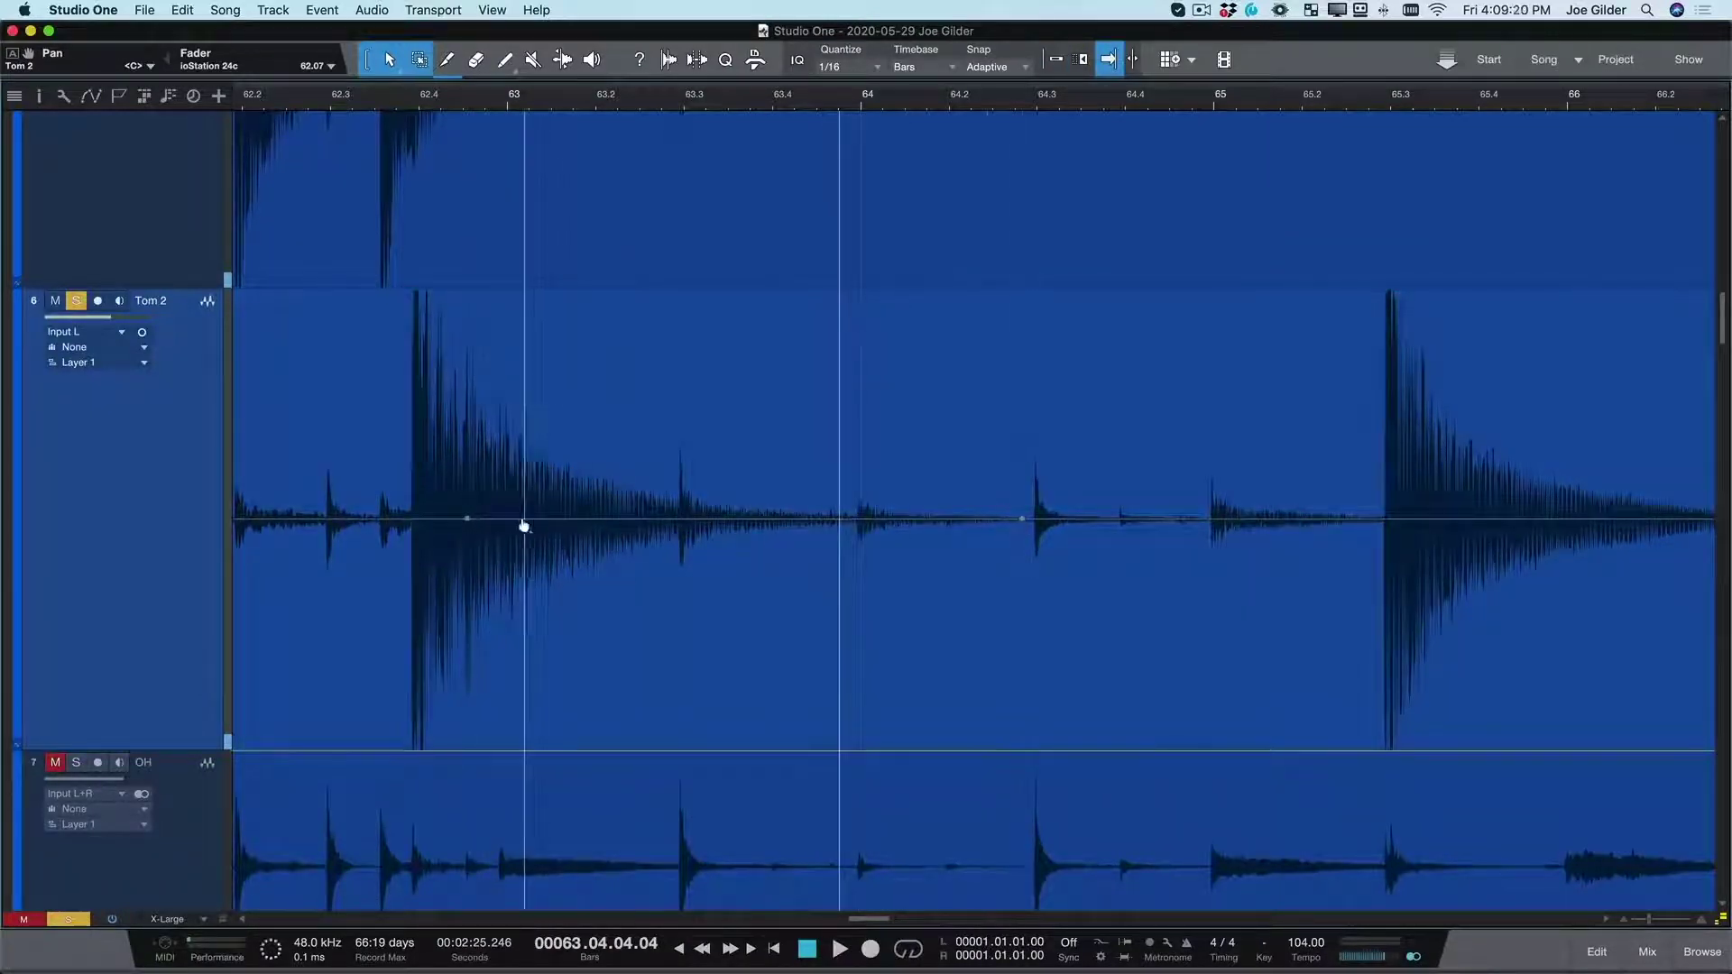
left_click_drag(522, 522, 560, 657)
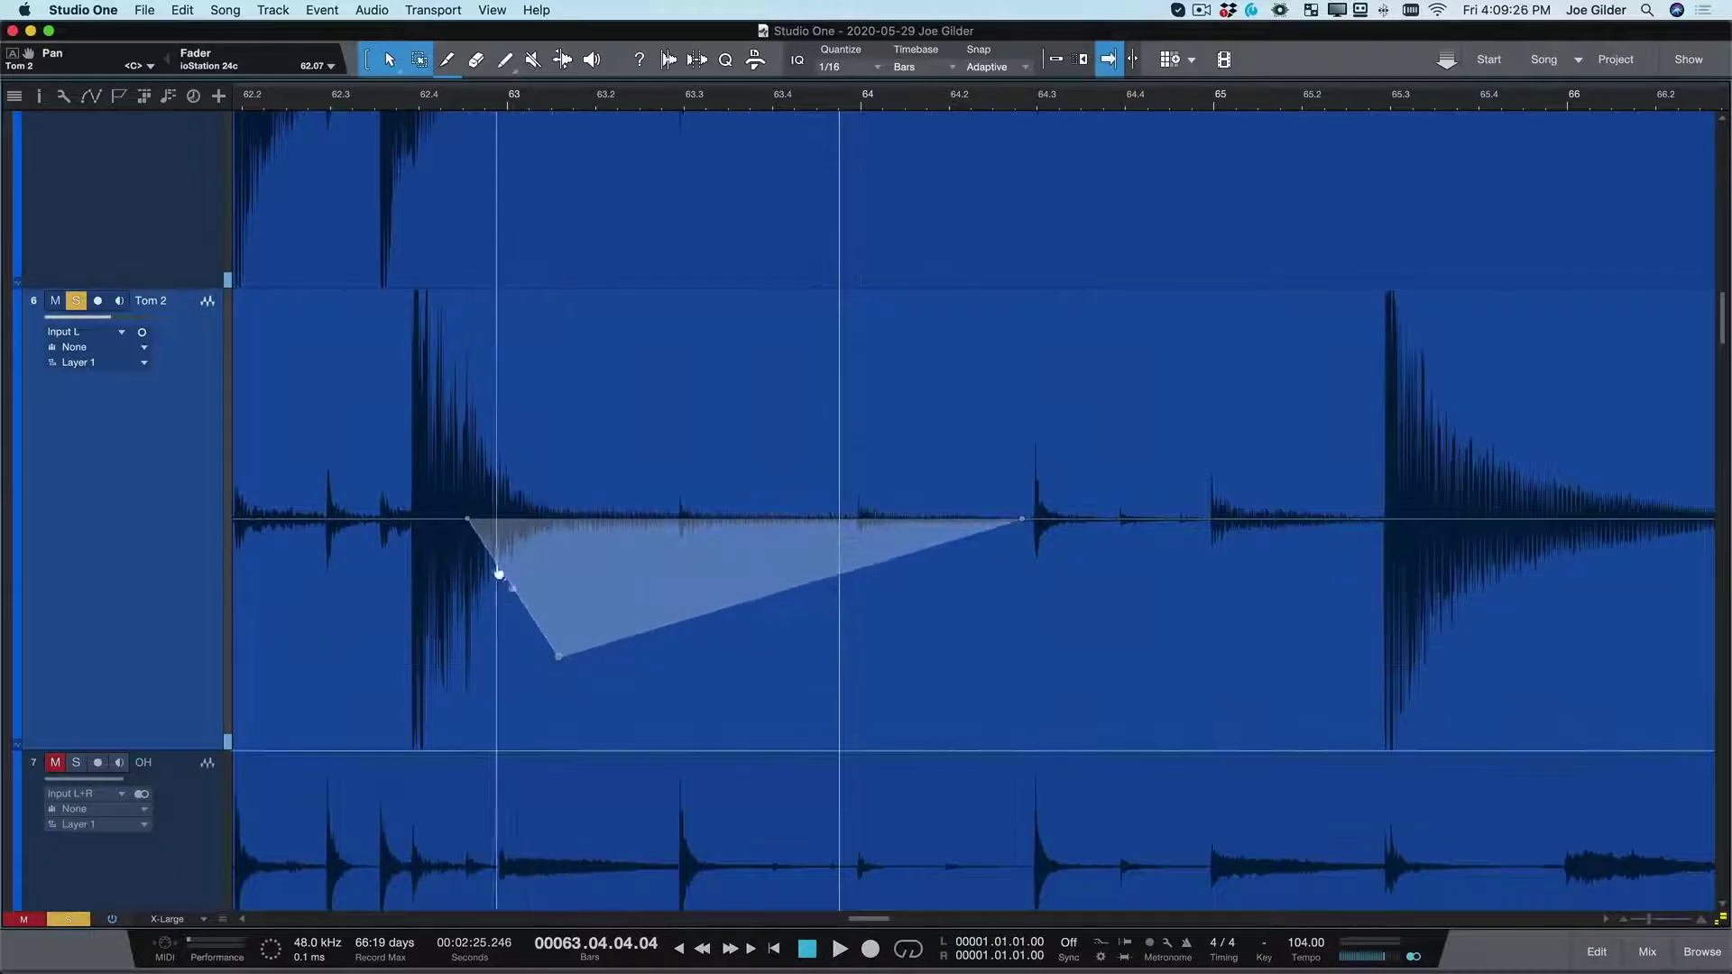
left_click_drag(496, 572, 503, 599)
left_click_drag(467, 520, 451, 519)
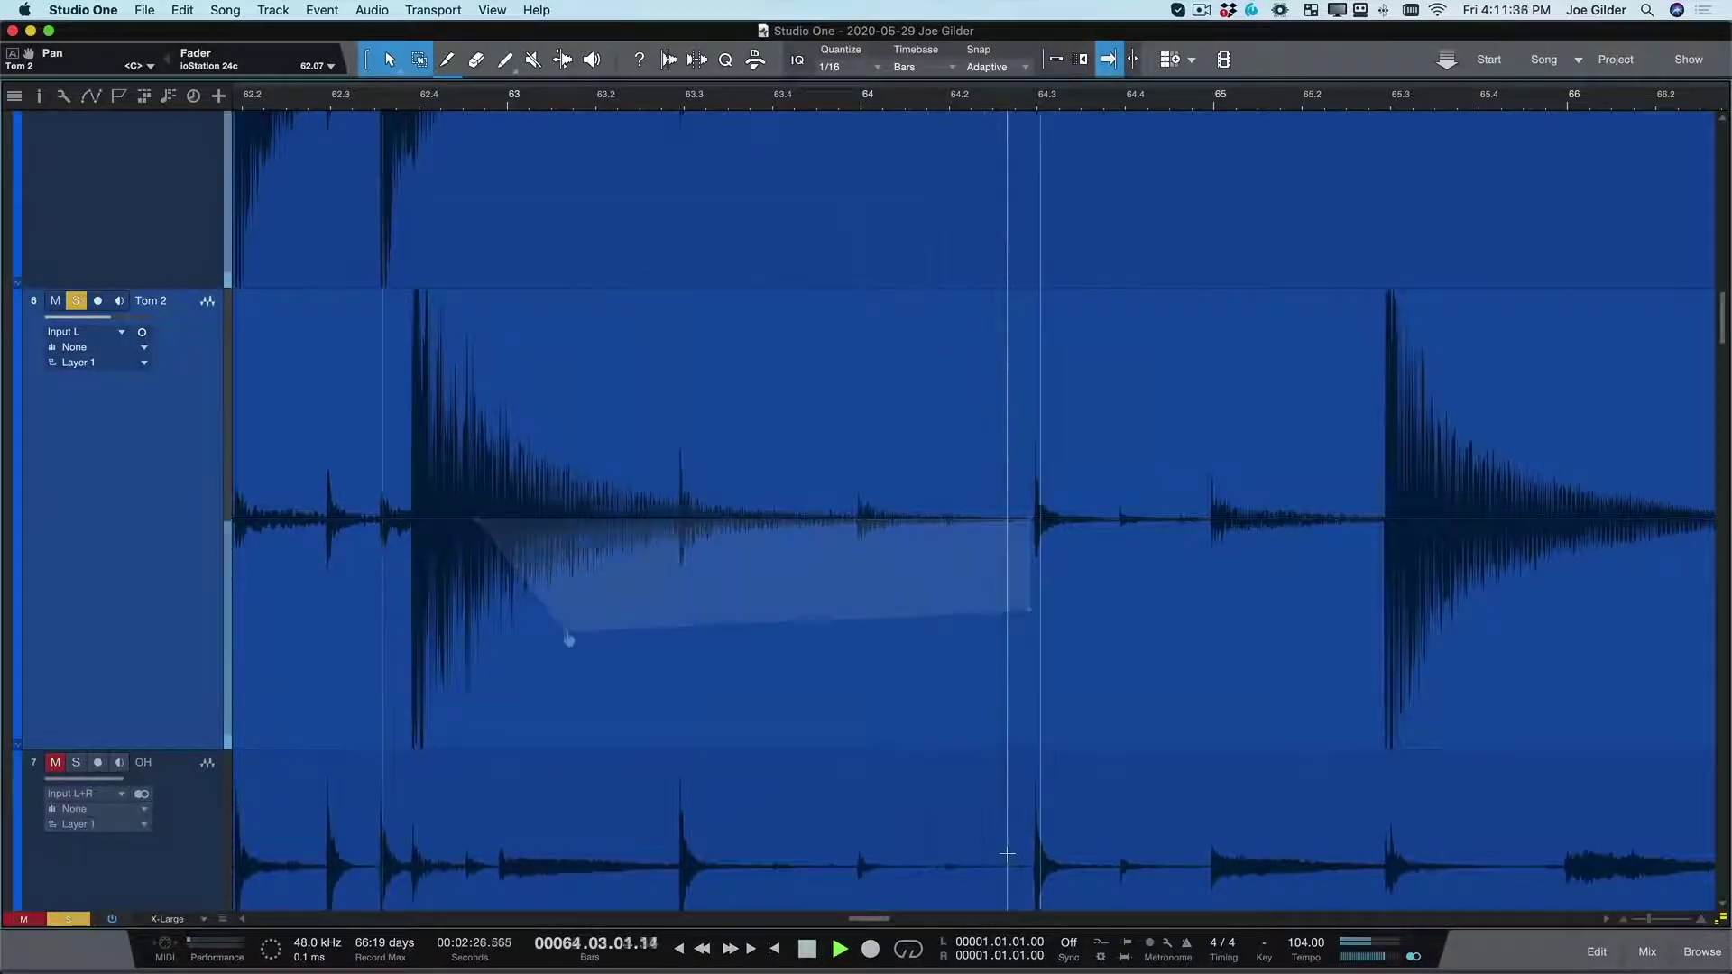
left_click_drag(569, 638, 600, 673)
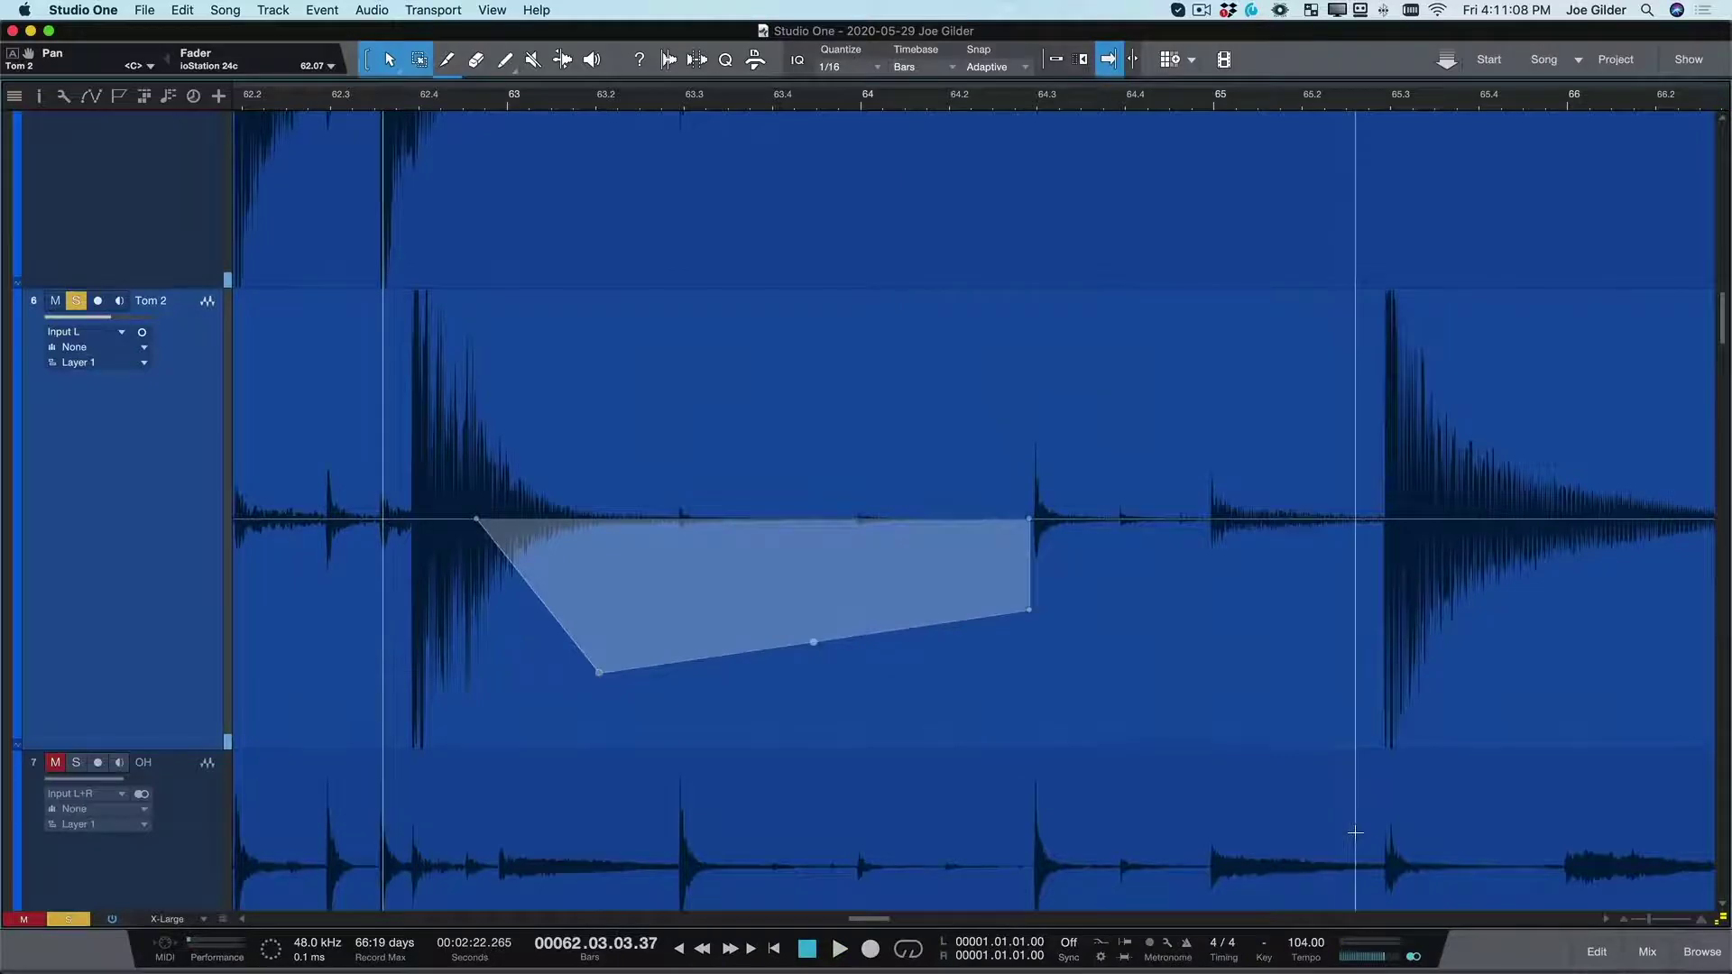
key("space")
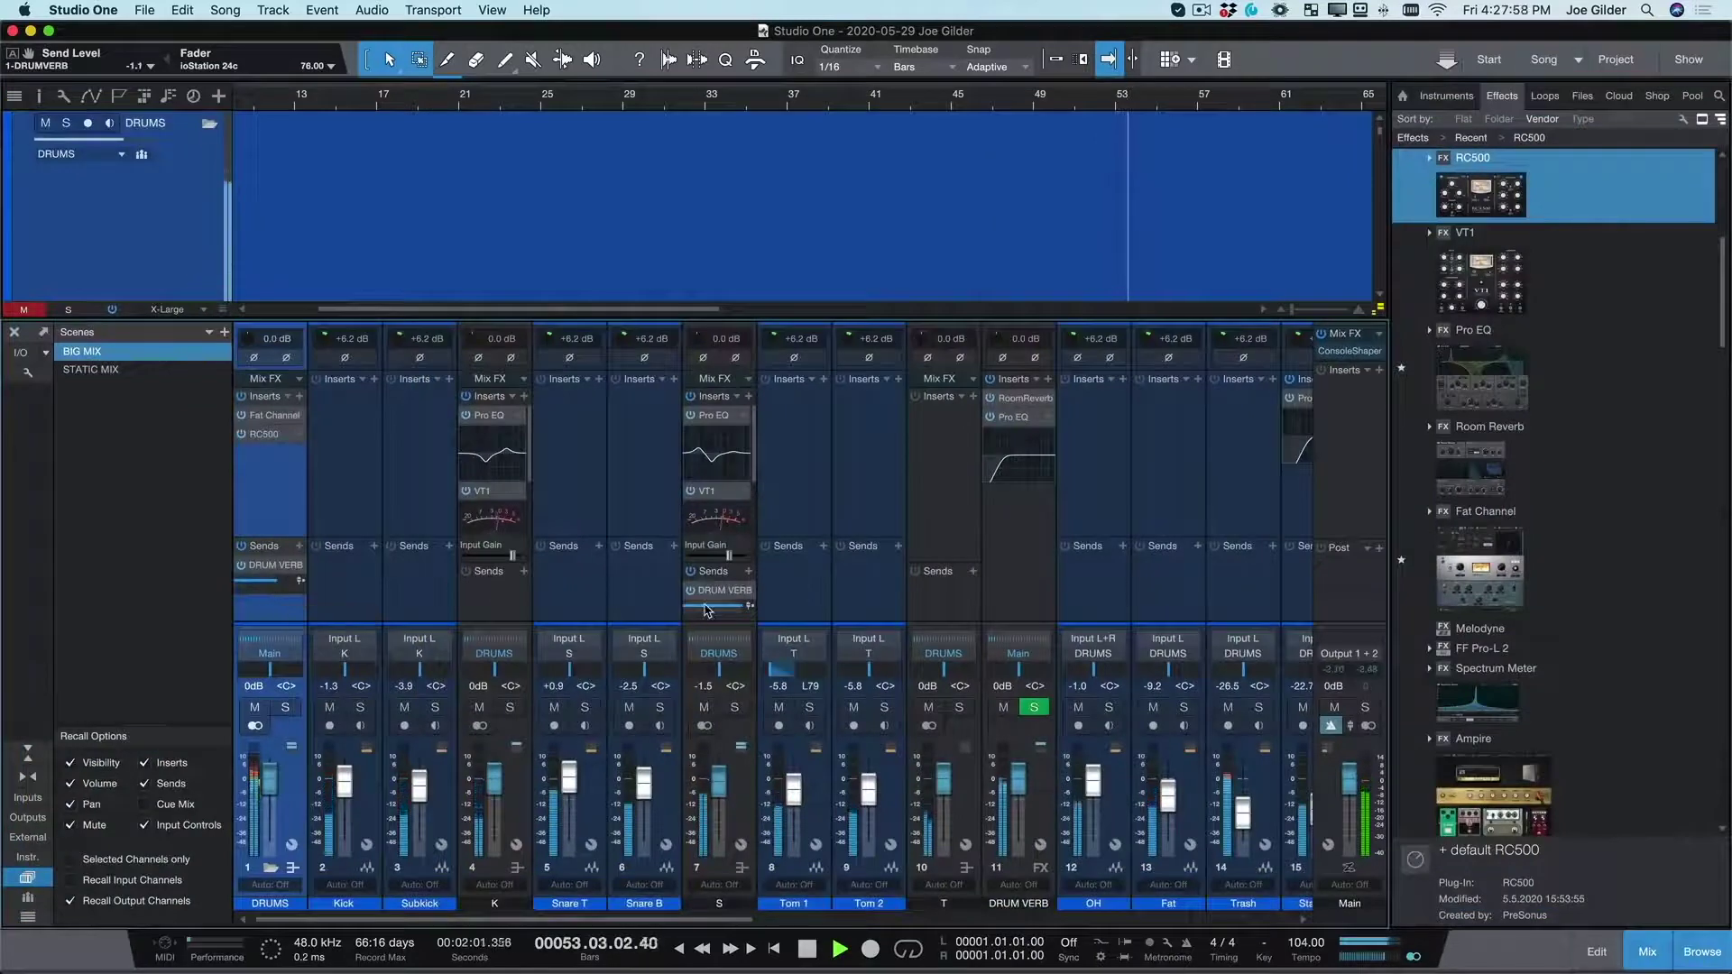
- Raise the S channel's DRUM VERB send to +1.5 and save the mix as scene BAD DECISIONS
left_click_drag(724, 611, 738, 611)
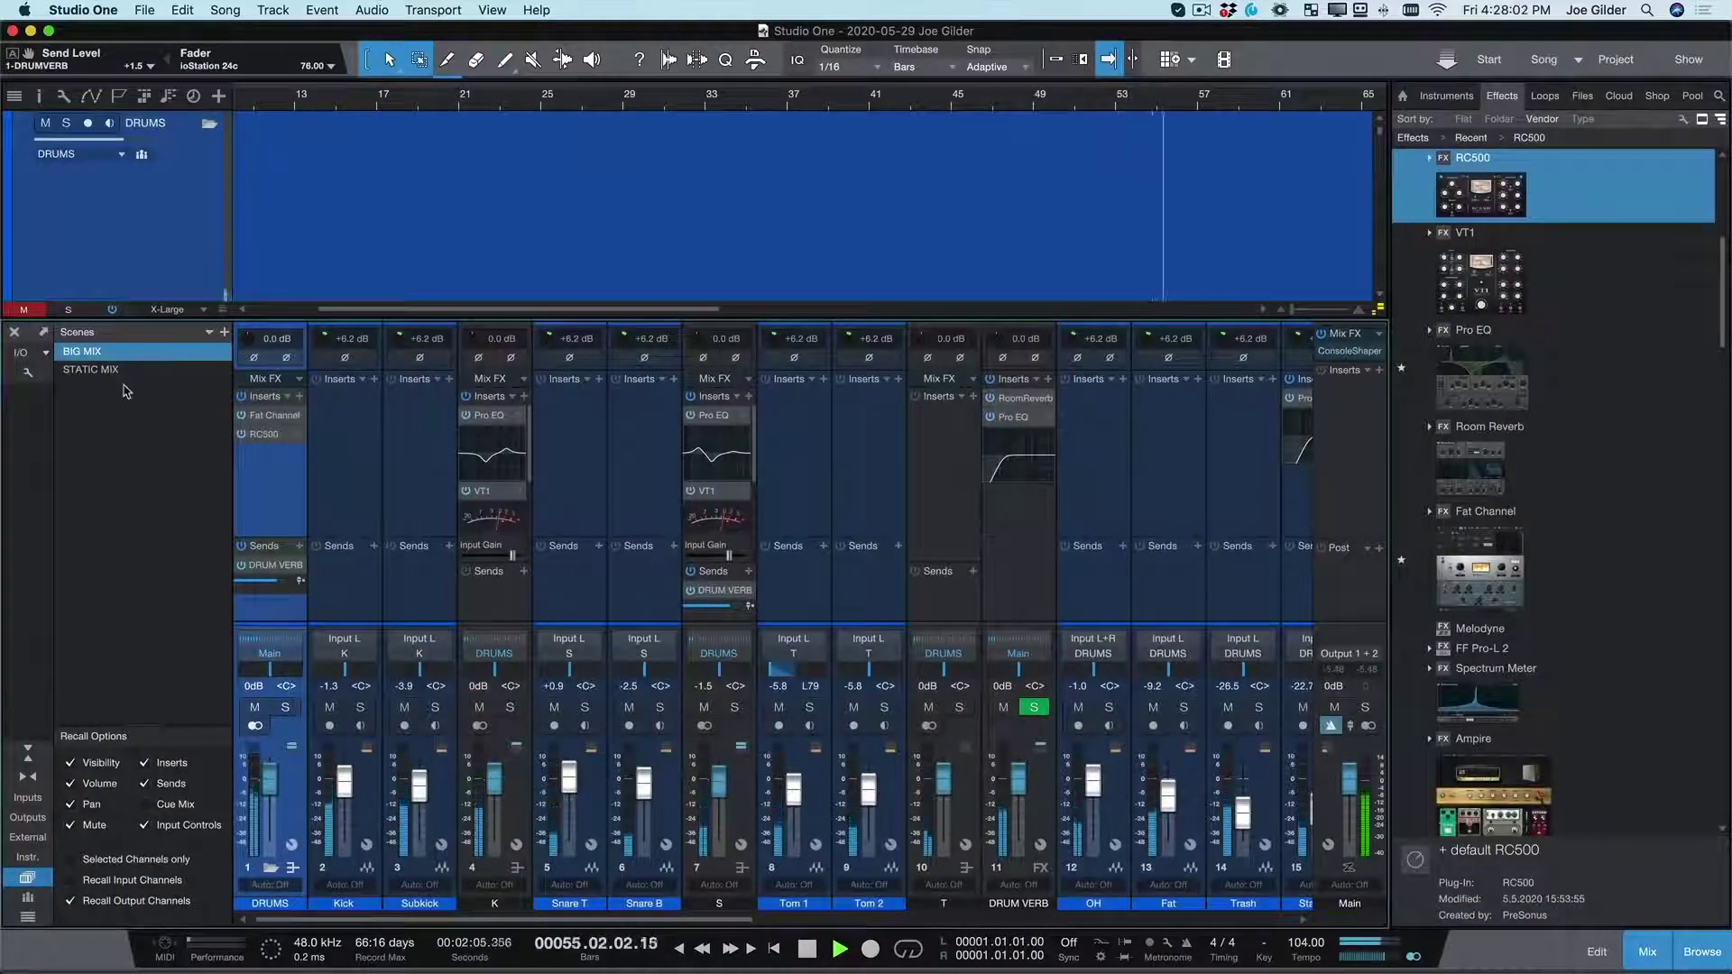
left_click(225, 332)
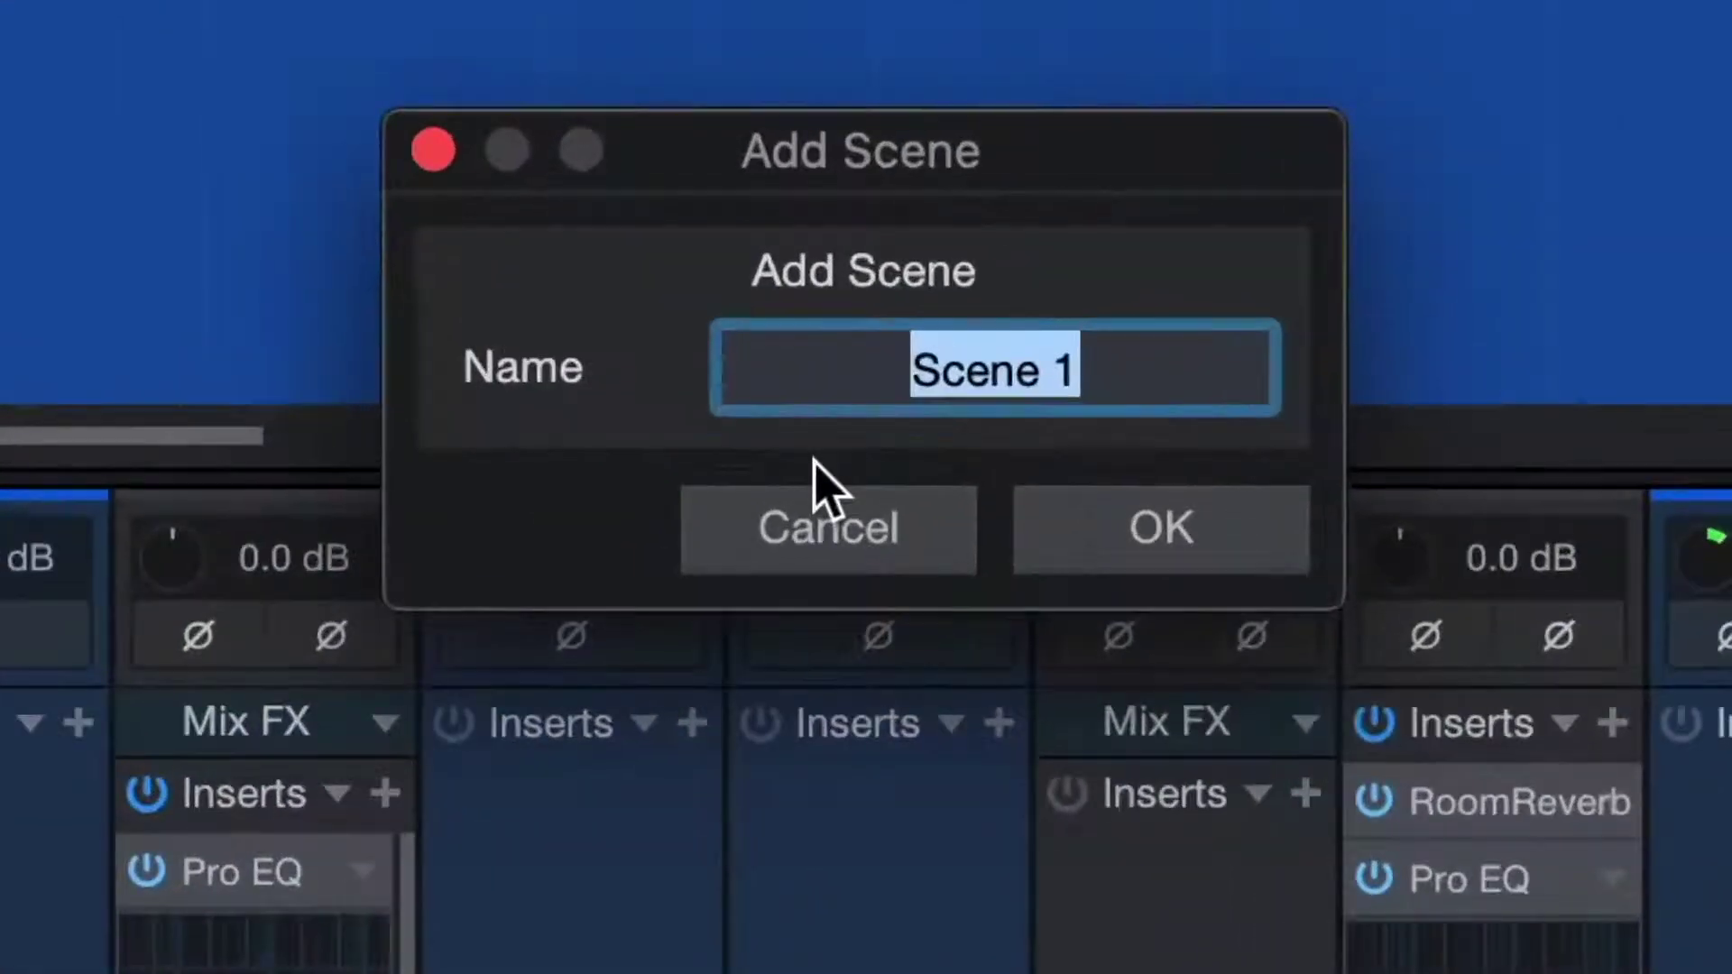
type("ECISIONS")
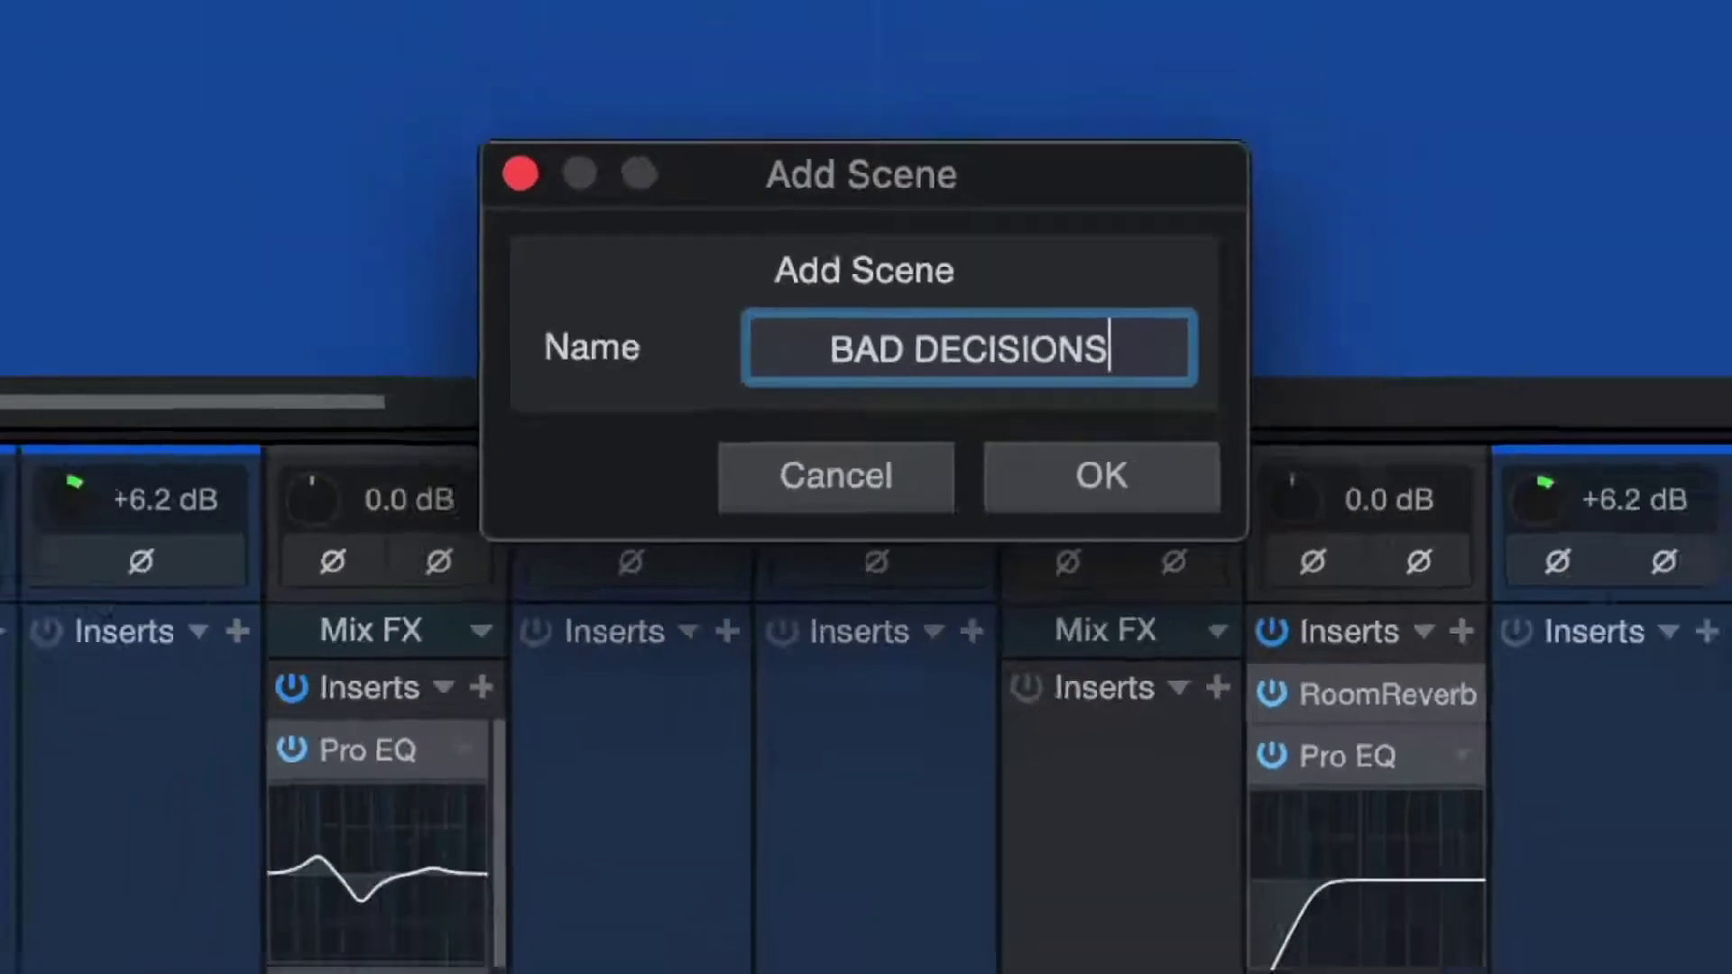
key("Return")
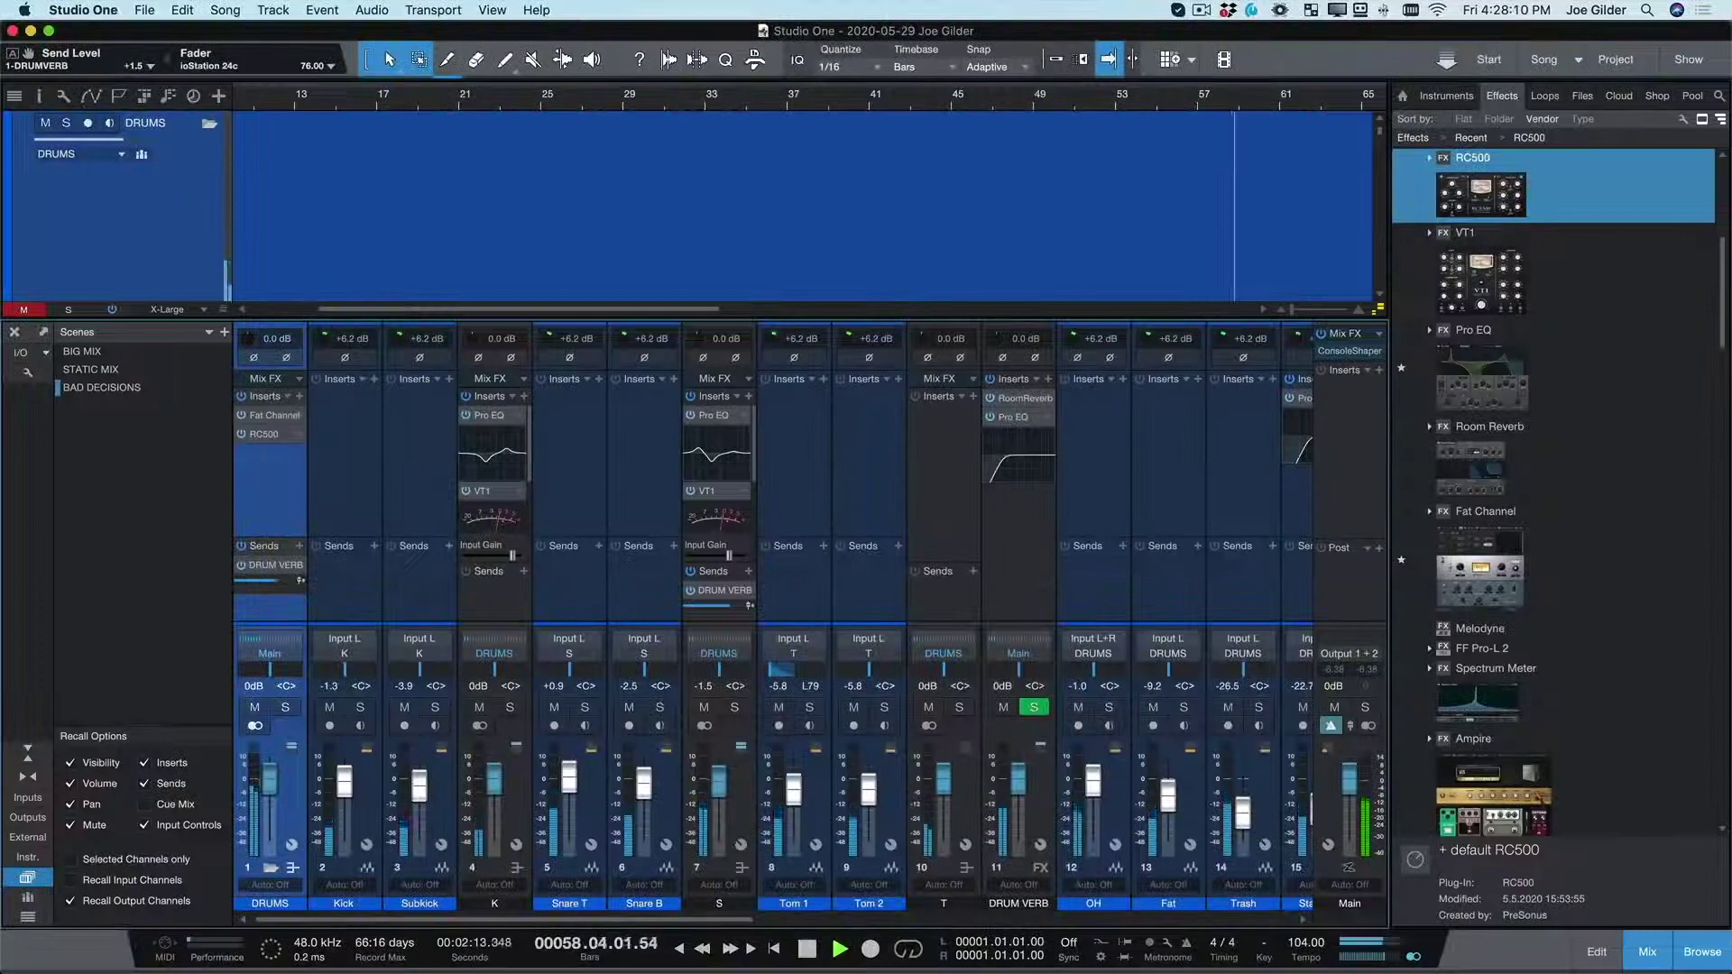
left_click(125, 392)
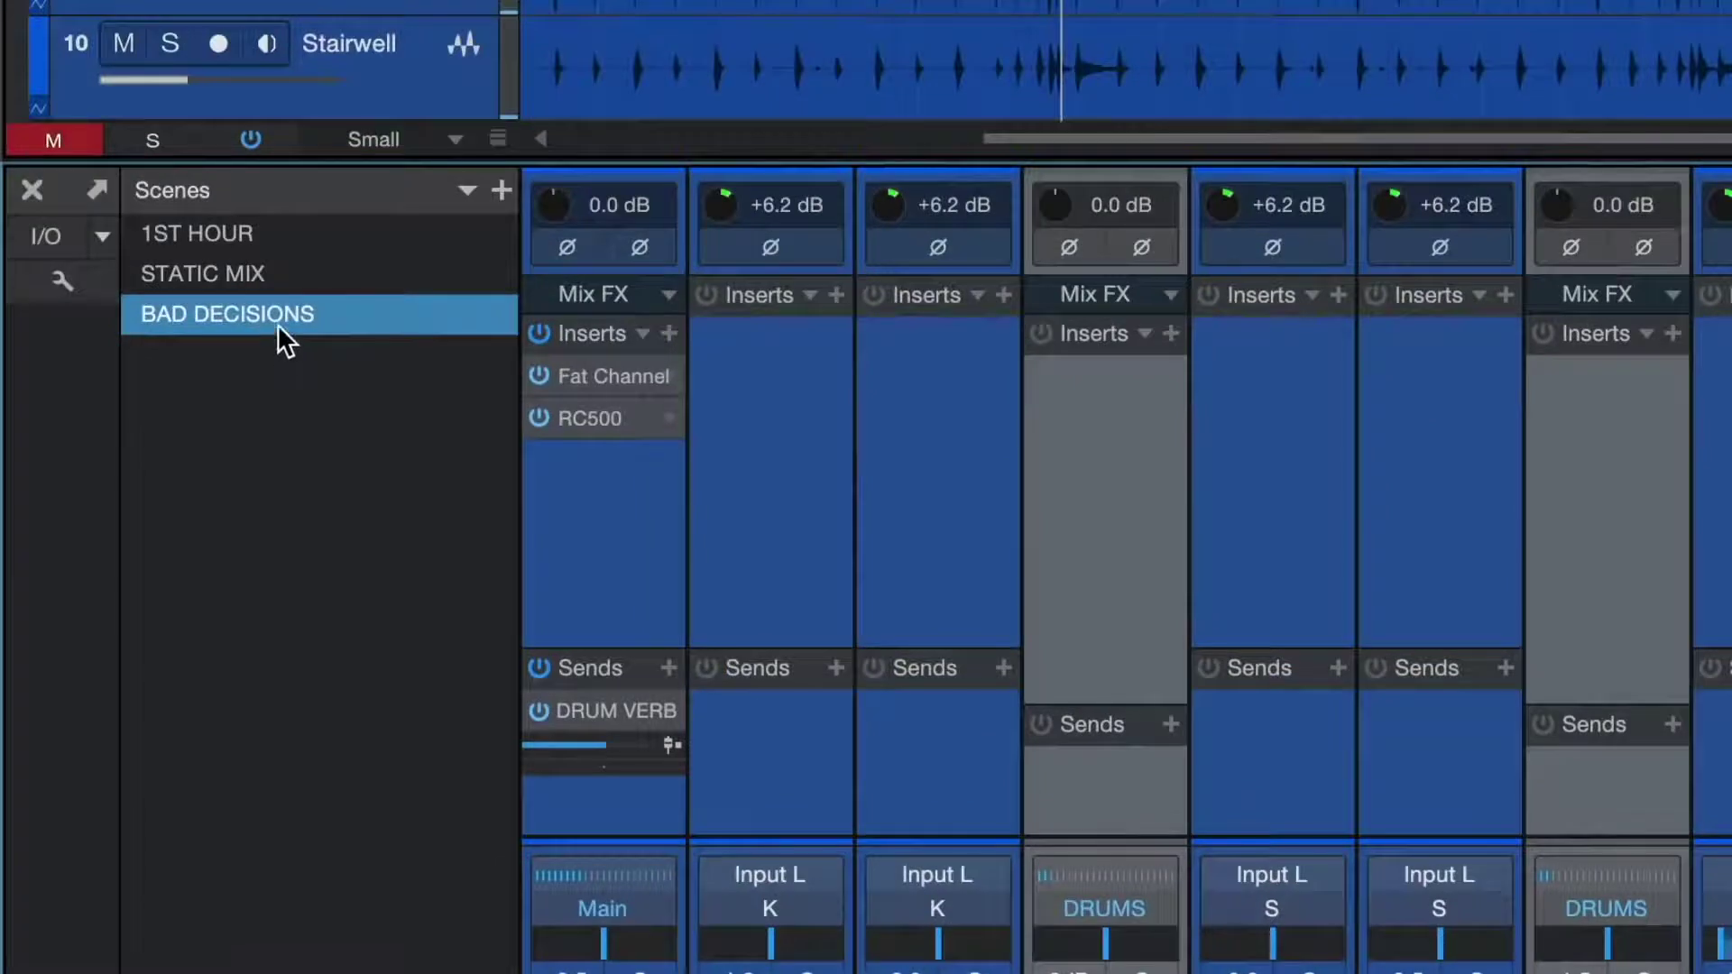
- Make scene recalls affect all channels and select every mixer channel
left_click(580, 538)
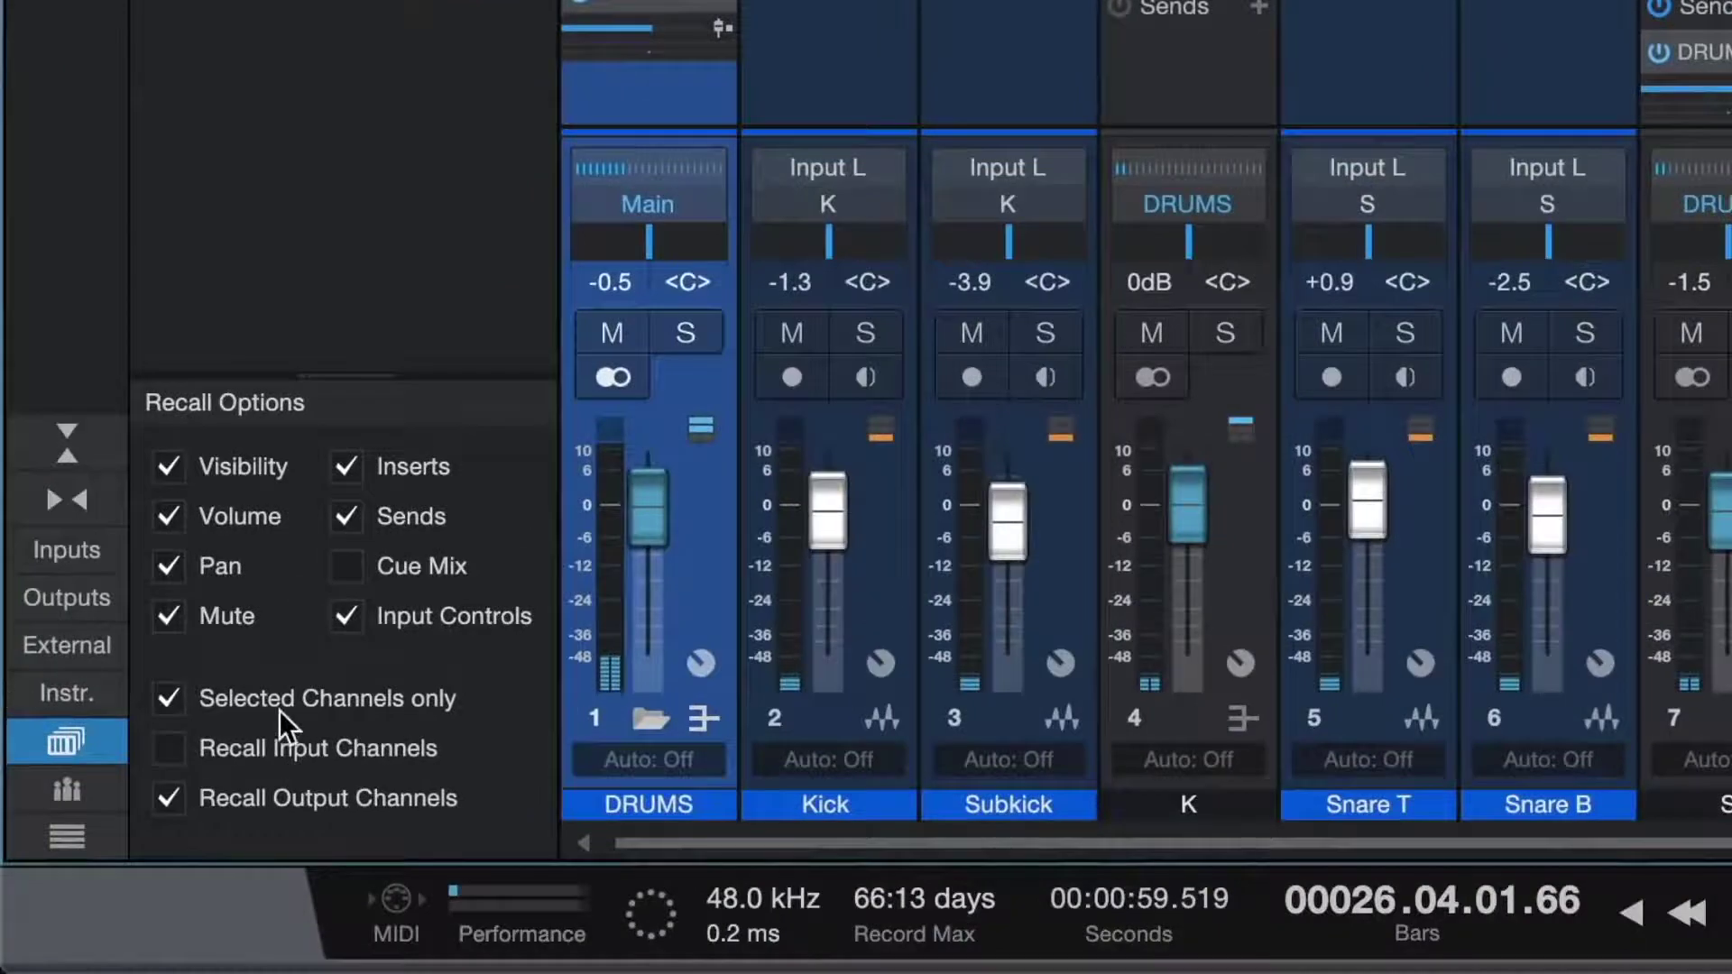
left_click(279, 711)
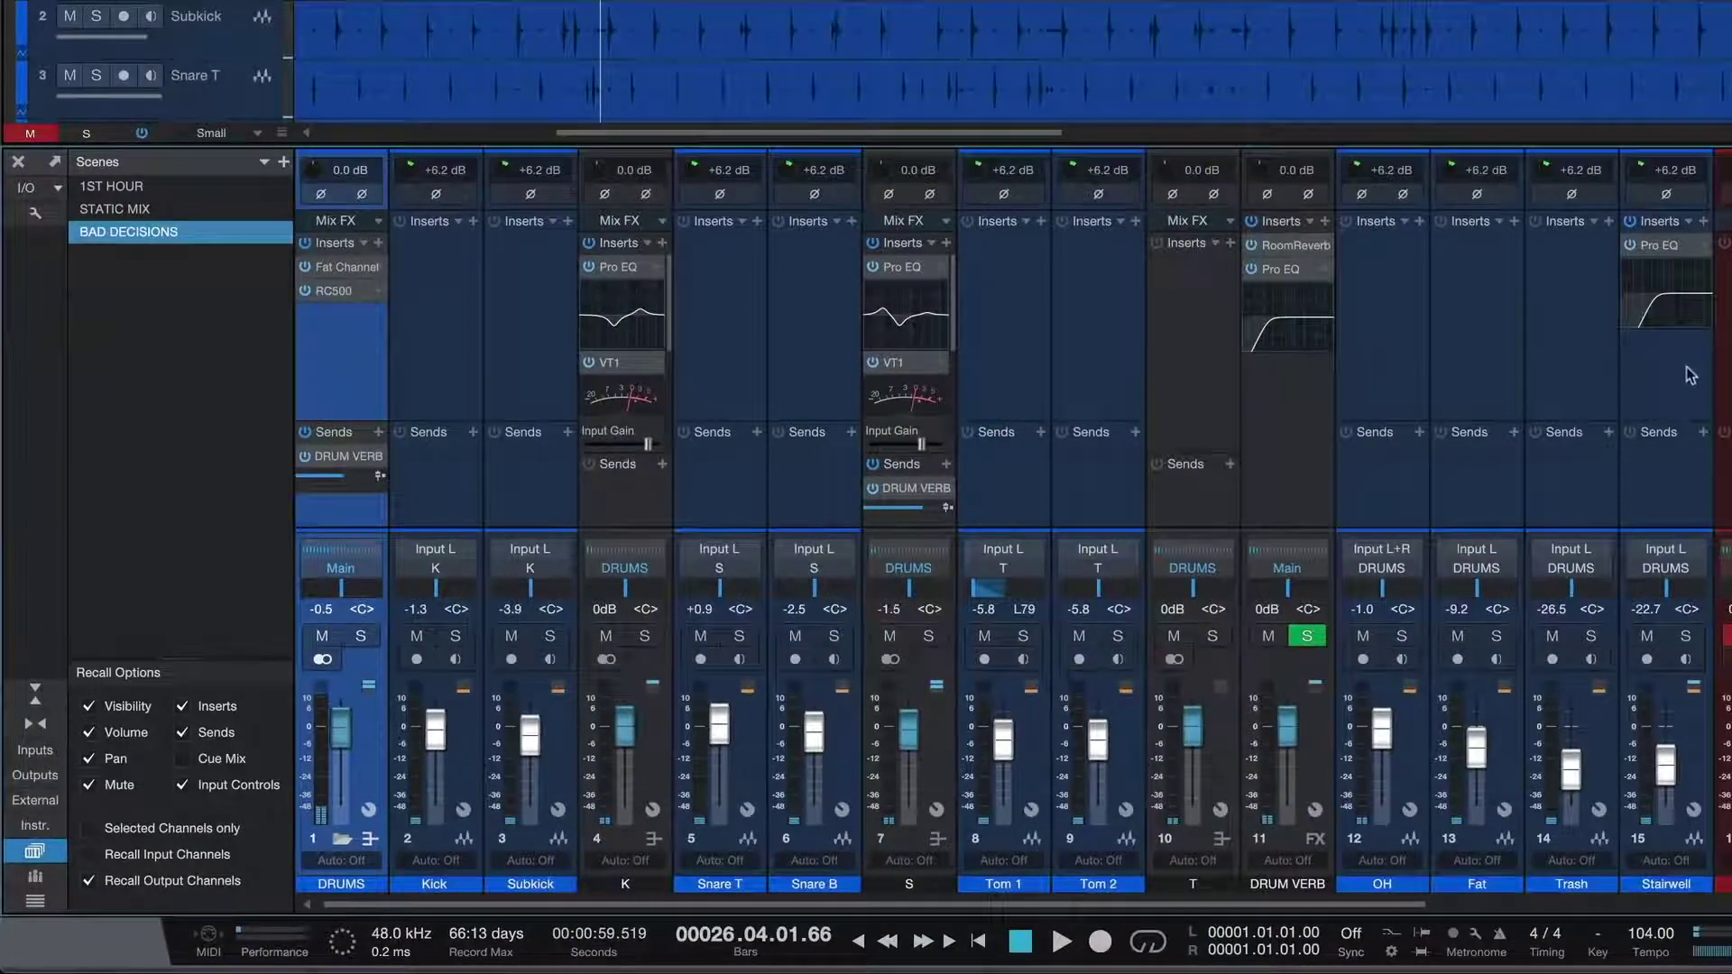
left_click(1690, 375, "shift")
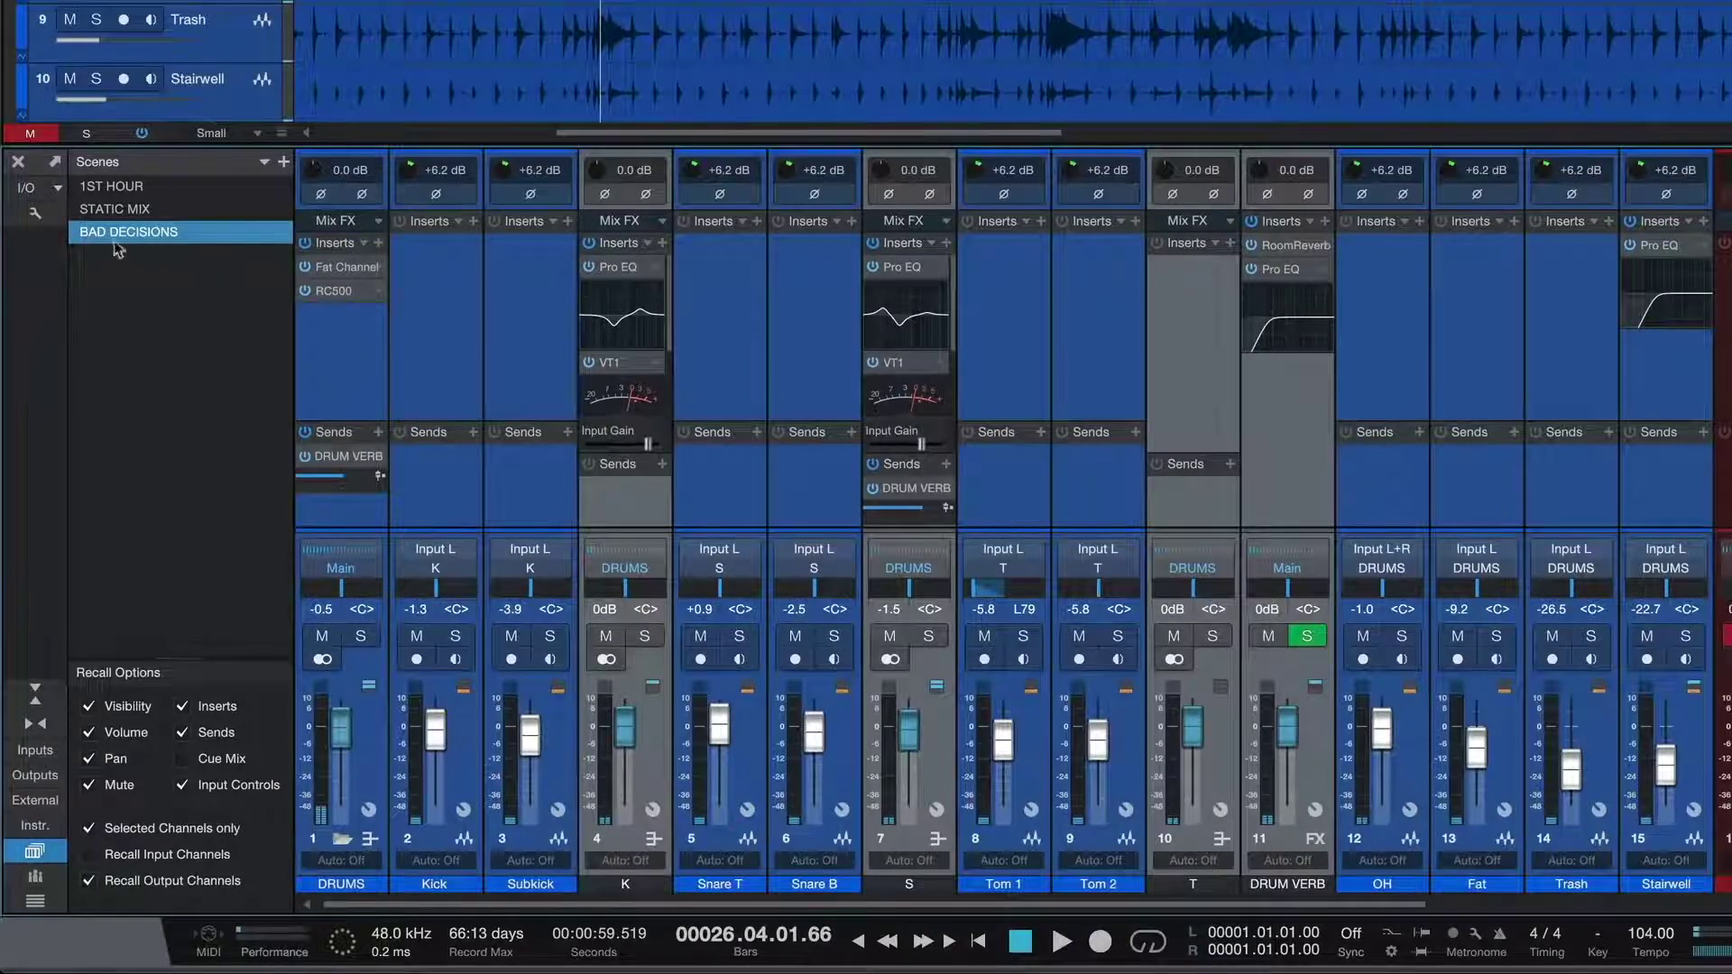
- Recall the STATIC MIX scene, then recall the 1ST HOUR scene
left_click(195, 208)
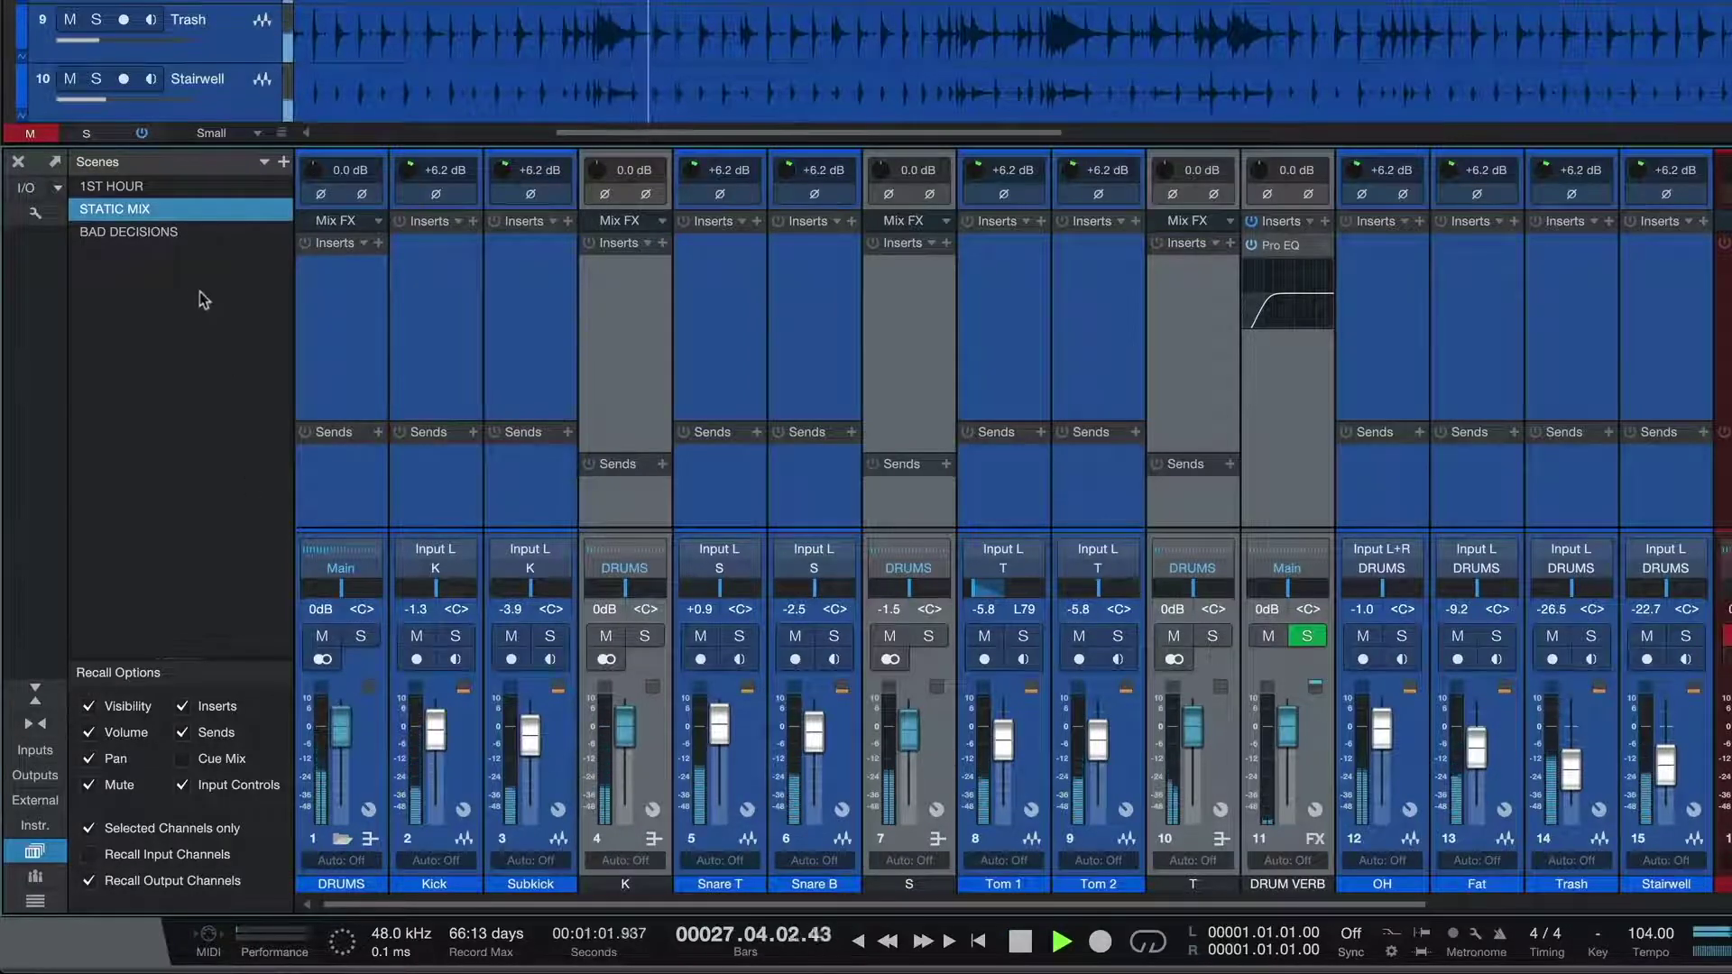
right_click(157, 195)
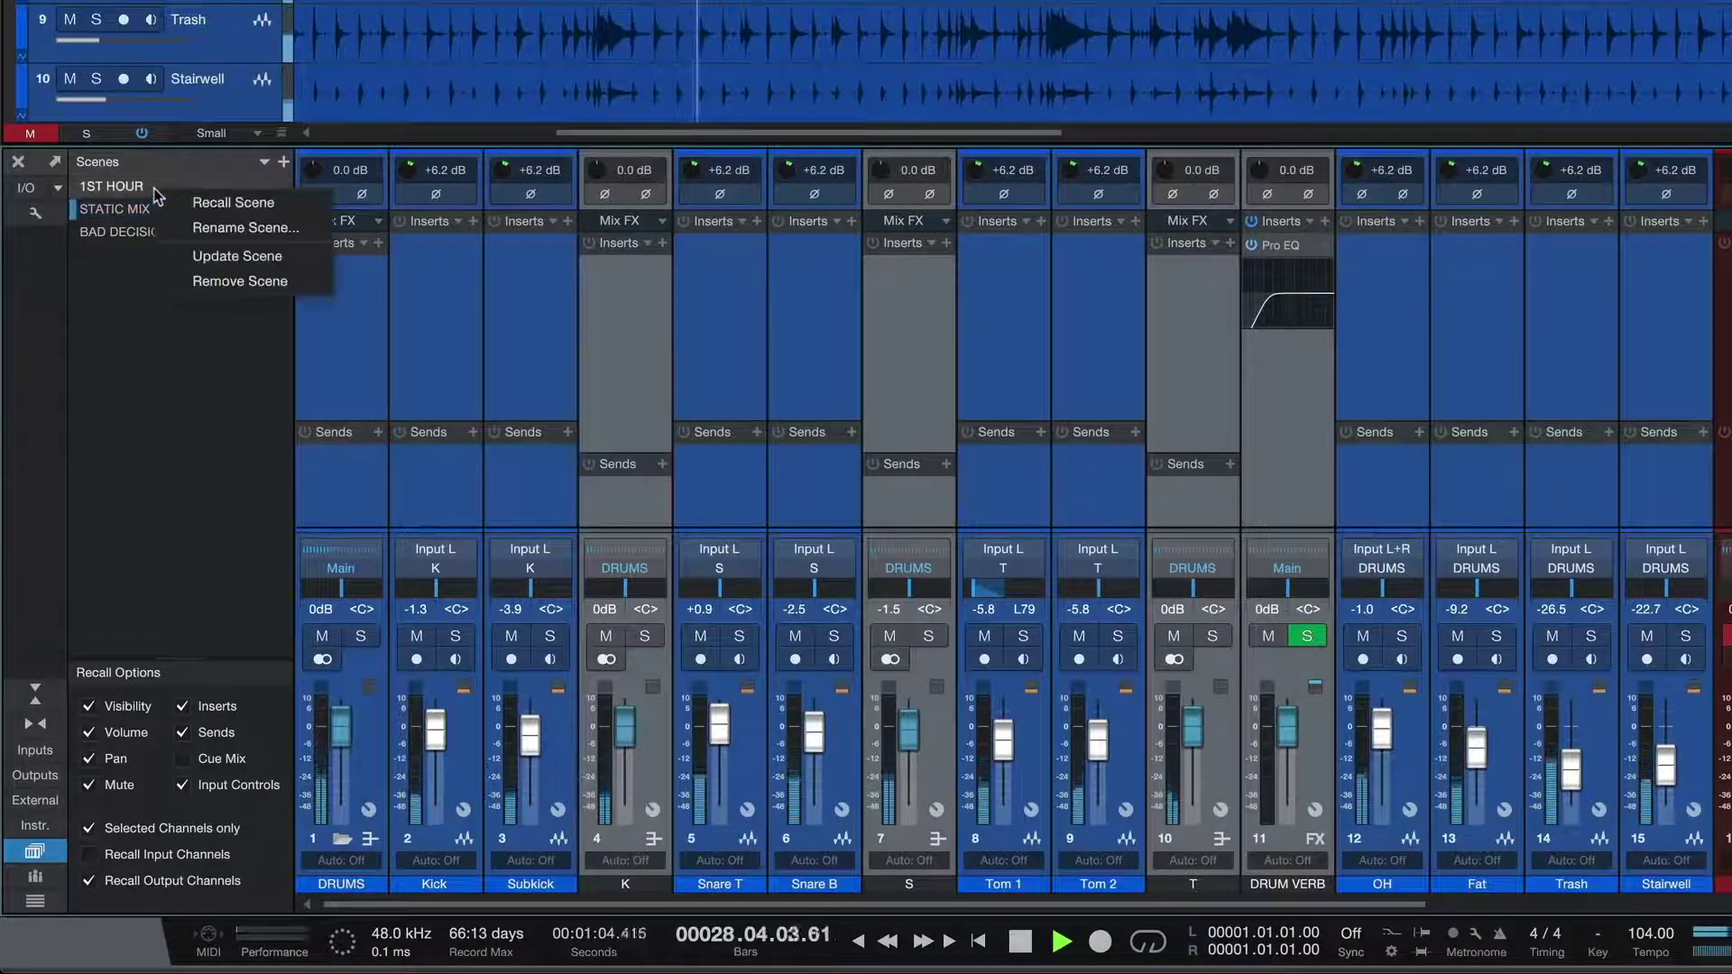
left_click(288, 207)
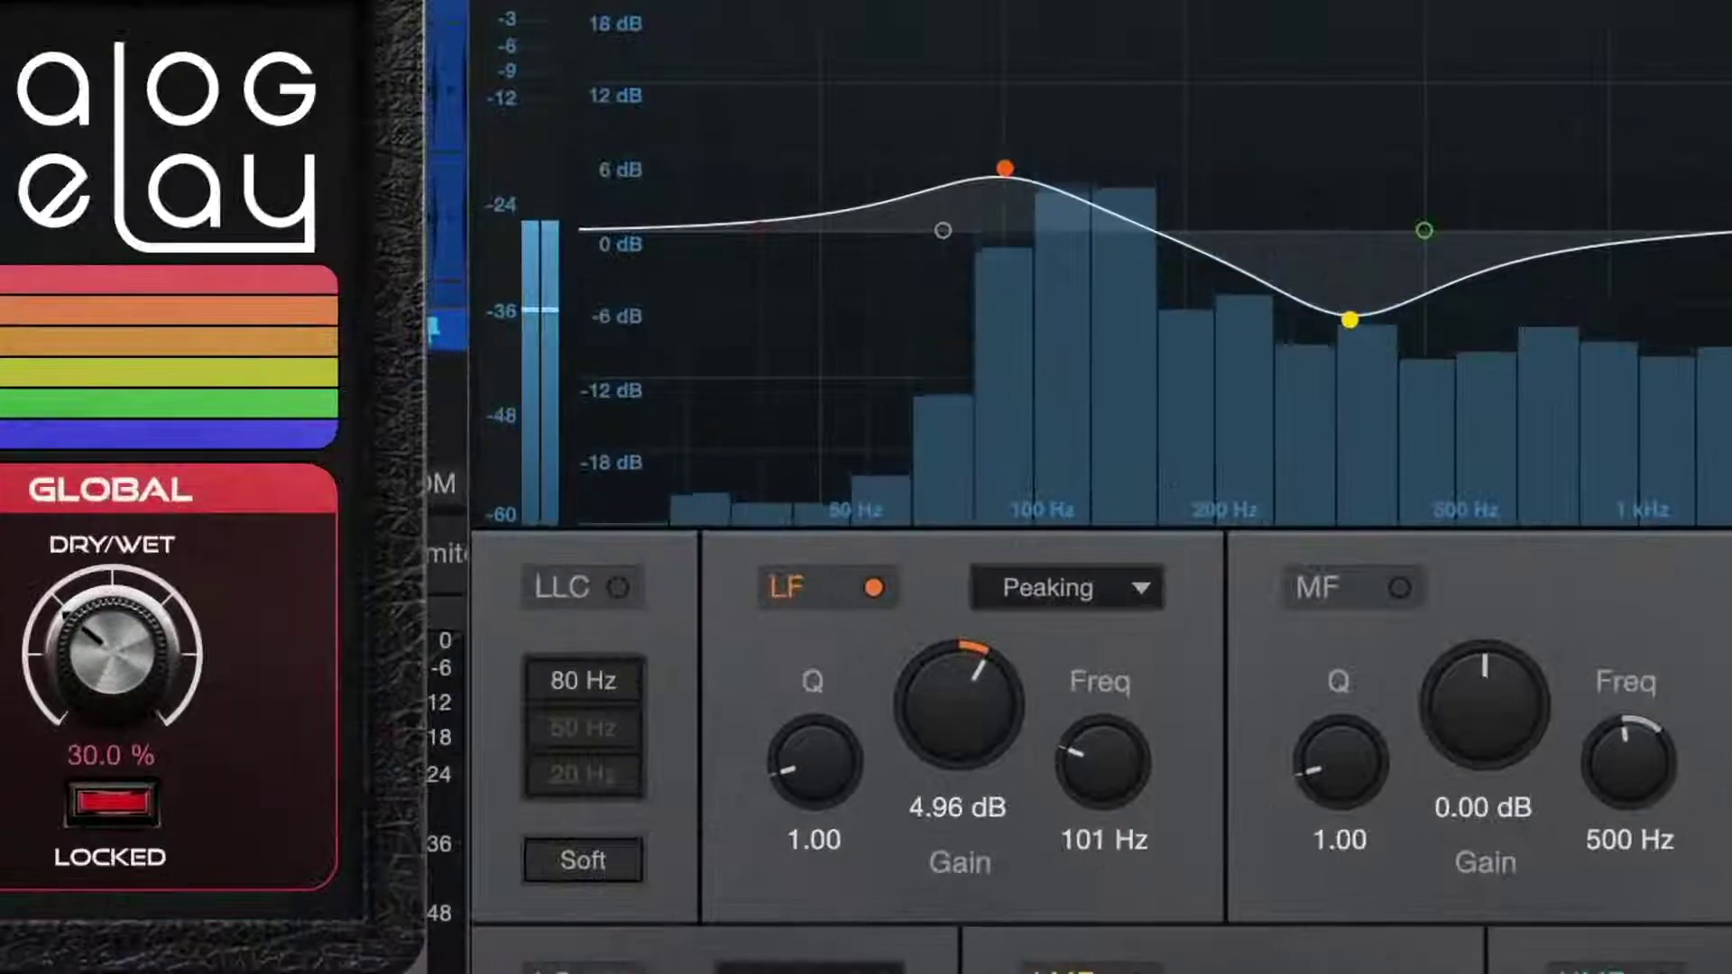
- Enable Pro EQ's low cut at 50 Hz and pick a sidechain source for the DRUMS compressor
left_click(610, 585)
left_click(588, 724)
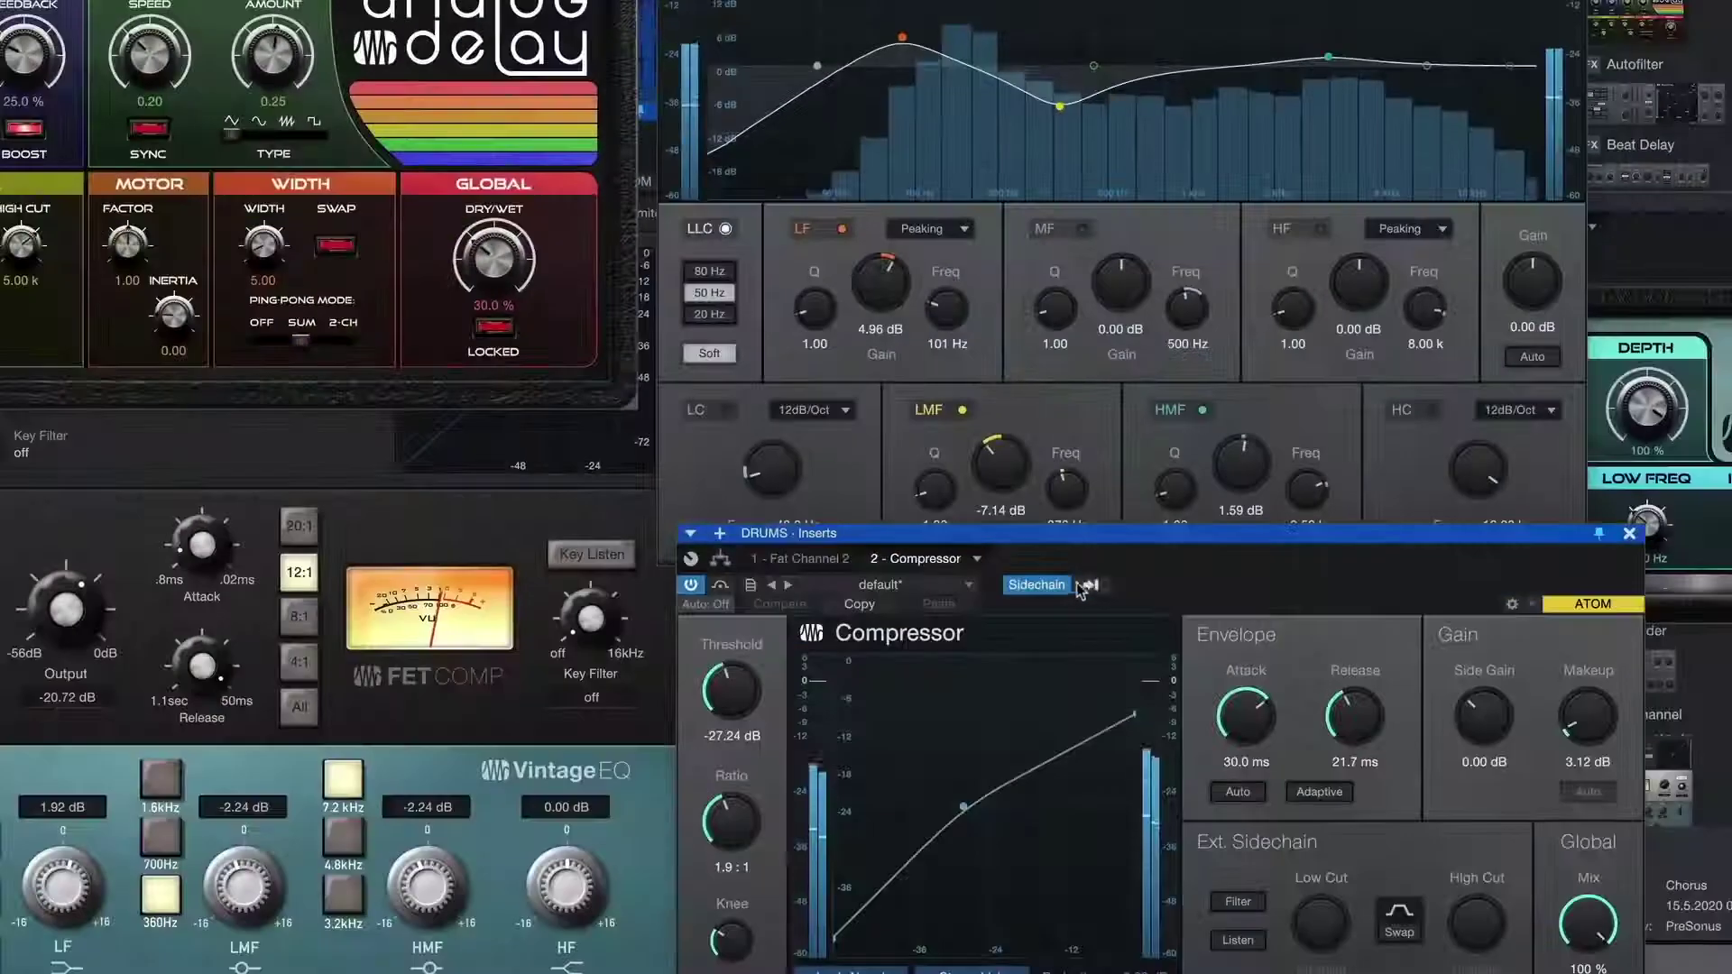
left_click(1085, 585)
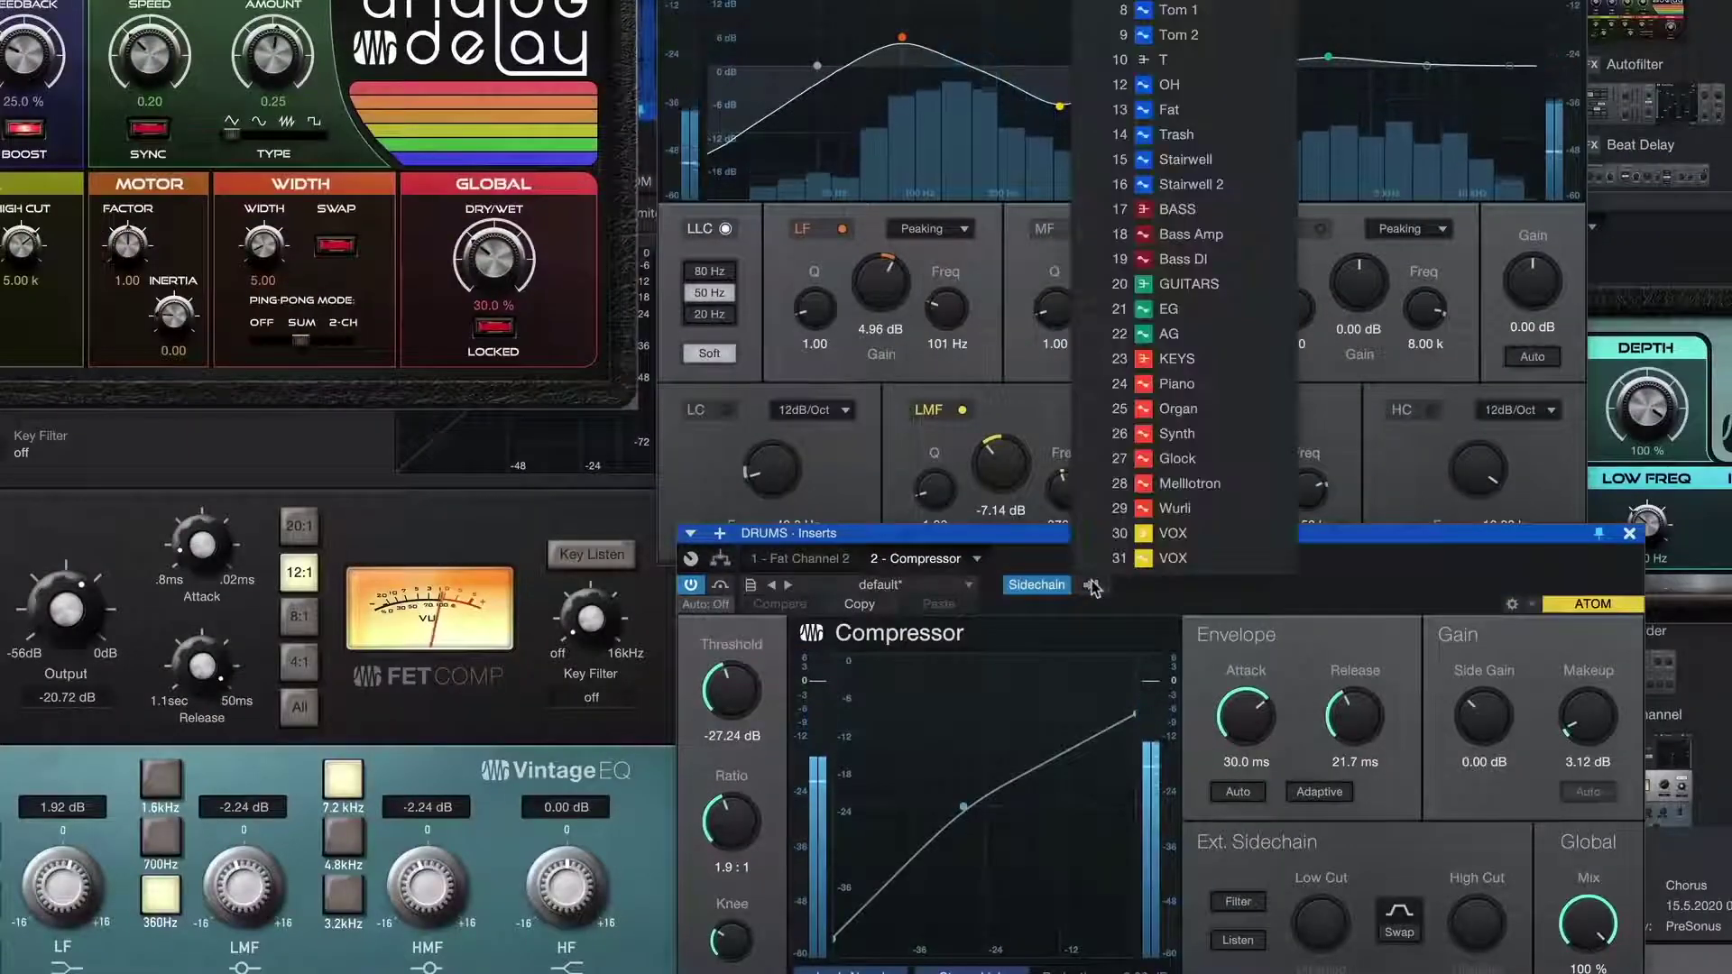
left_click(1135, 224)
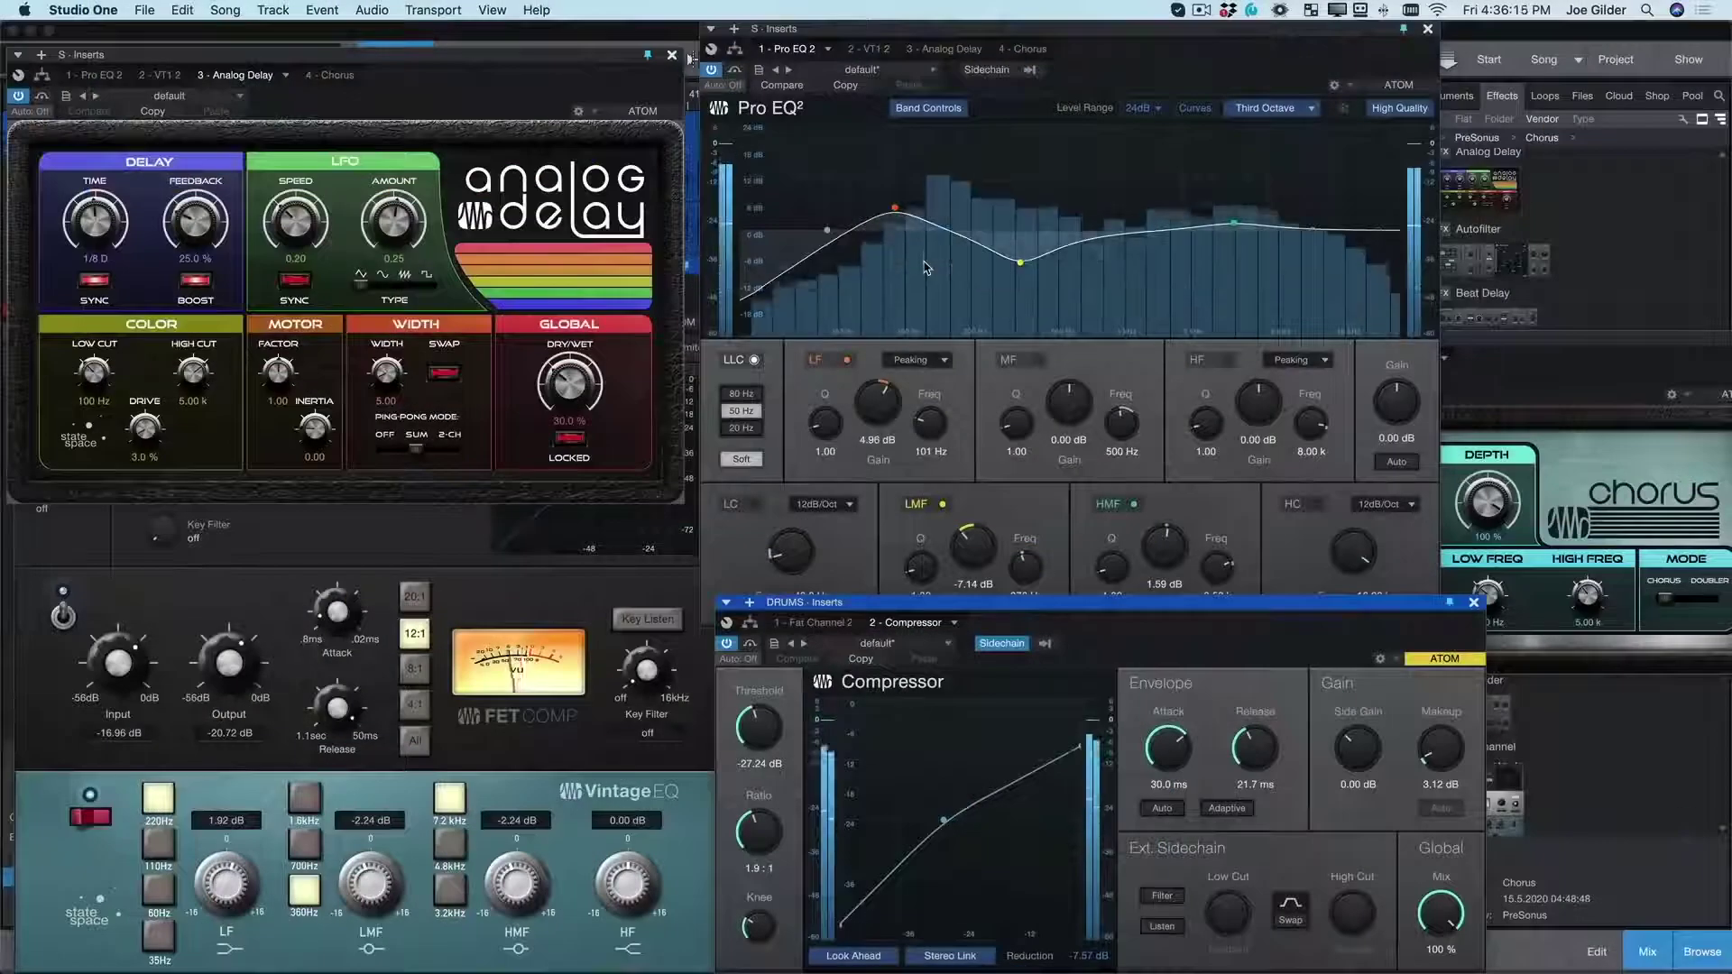